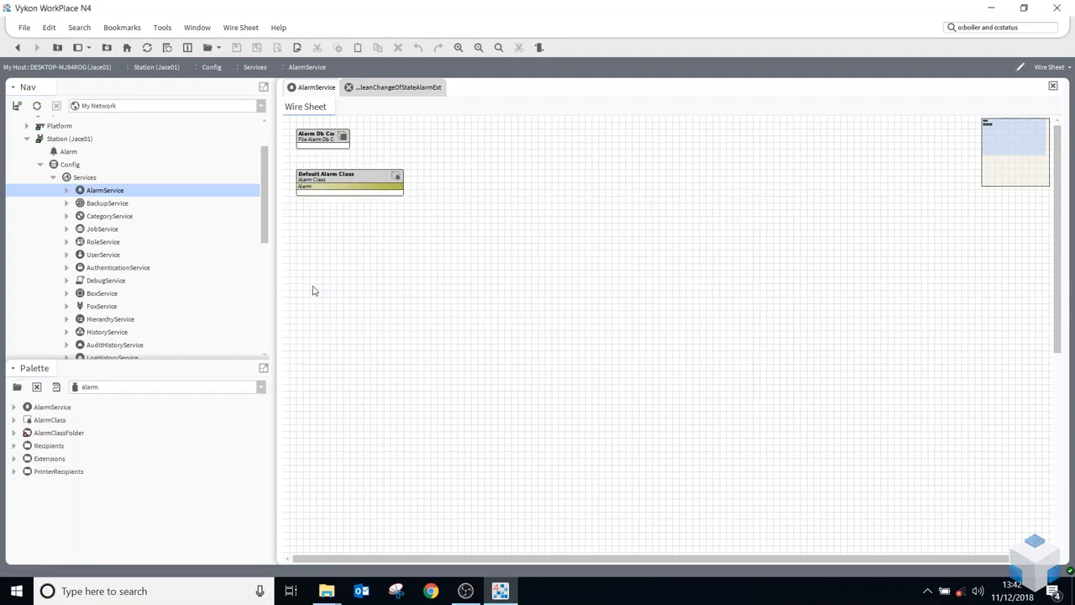
Add an alarm class named Critical below the Default Alarm Class, and review its property sheet
{"action": "left_click_drag", "start_coordinate": [28, 426], "coordinate": [358, 225]}
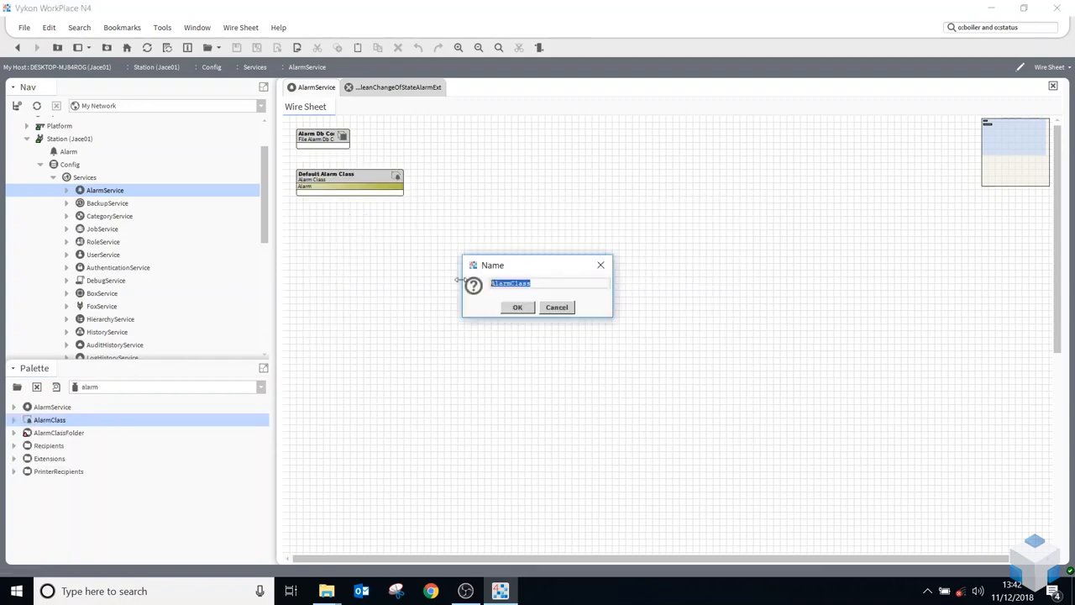
{"action": "type", "text": "cal"}
{"action": "left_click", "coordinate": [517, 307]}
{"action": "left_click_drag", "start_coordinate": [377, 220], "coordinate": [405, 217]}
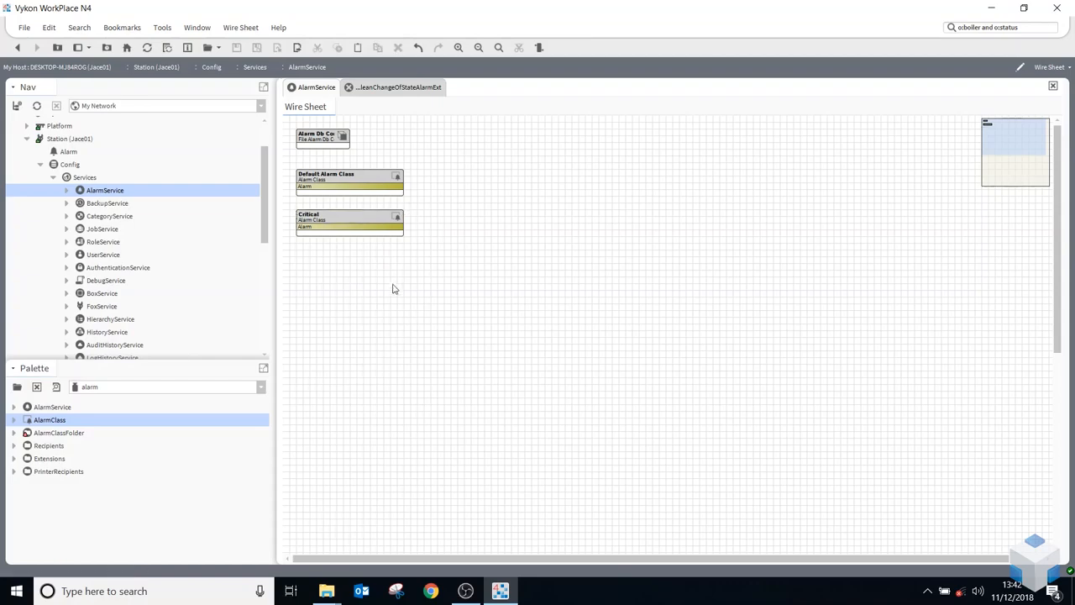
{"action": "double_click", "coordinate": [344, 229]}
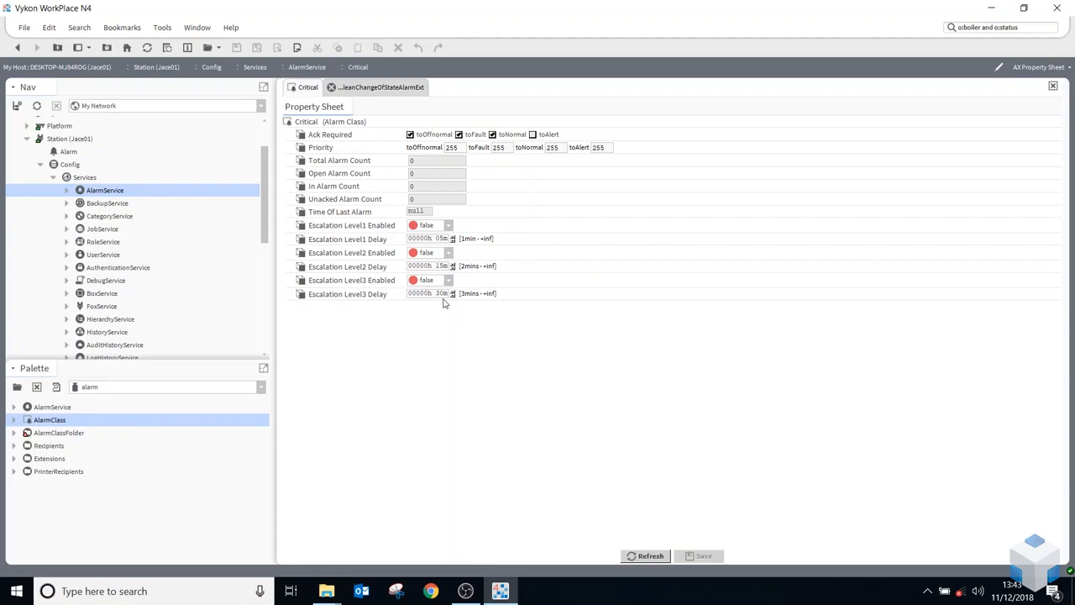
{"action": "left_click", "coordinate": [17, 49]}
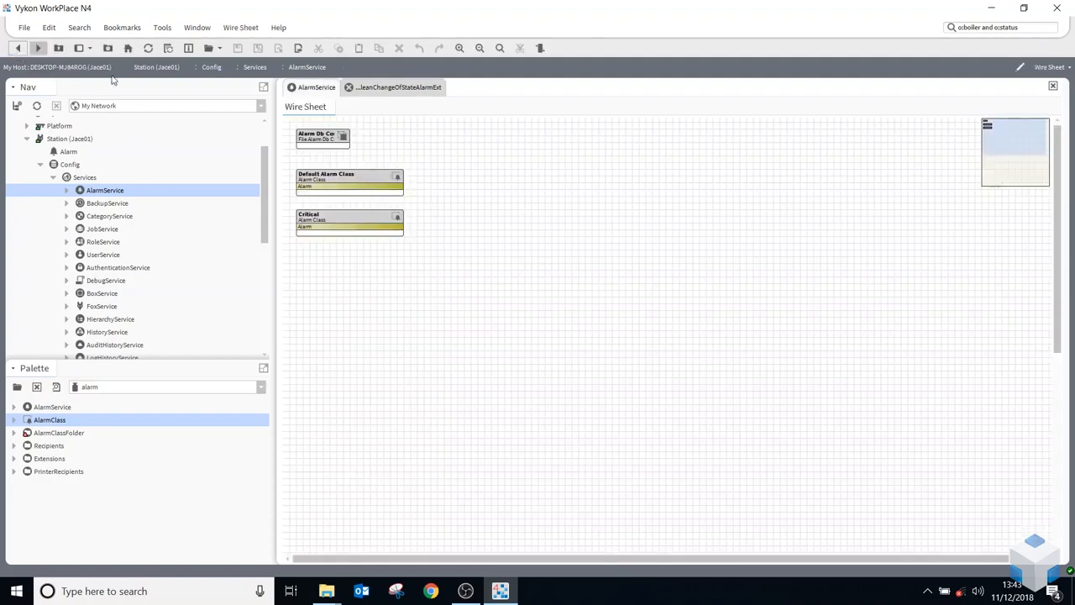
Pin the total, open, in-alarm and unacked alarm count slots and Time Of Last Alarm on the Critical class
{"action": "right_click", "coordinate": [368, 225]}
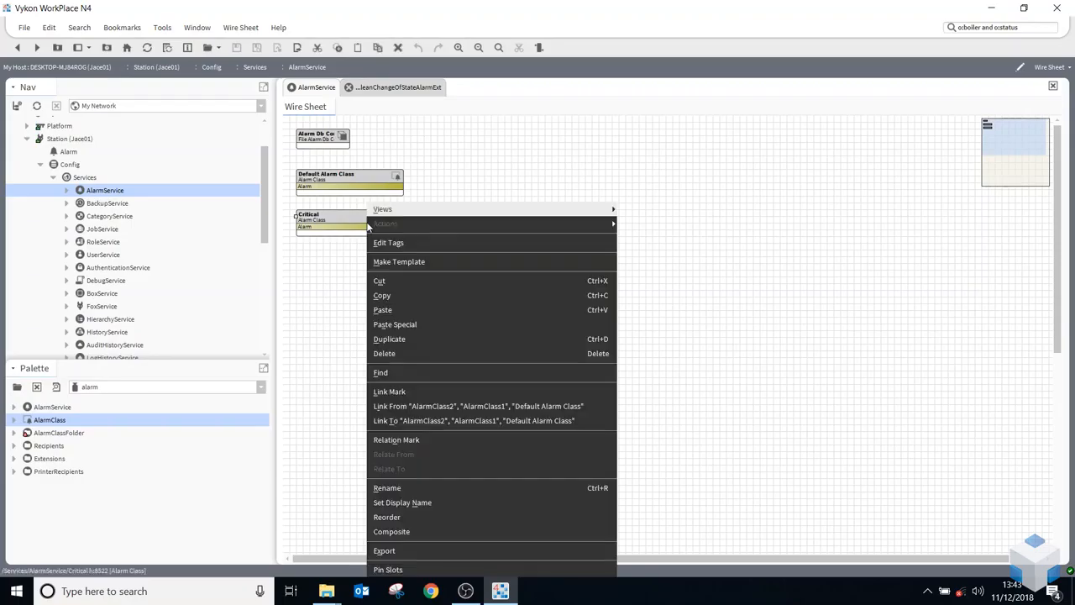
{"action": "left_click", "coordinate": [408, 569]}
{"action": "left_click", "coordinate": [475, 255]}
{"action": "left_click", "coordinate": [475, 269]}
{"action": "left_click", "coordinate": [475, 283]}
{"action": "left_click", "coordinate": [474, 298]}
{"action": "left_click", "coordinate": [509, 384]}
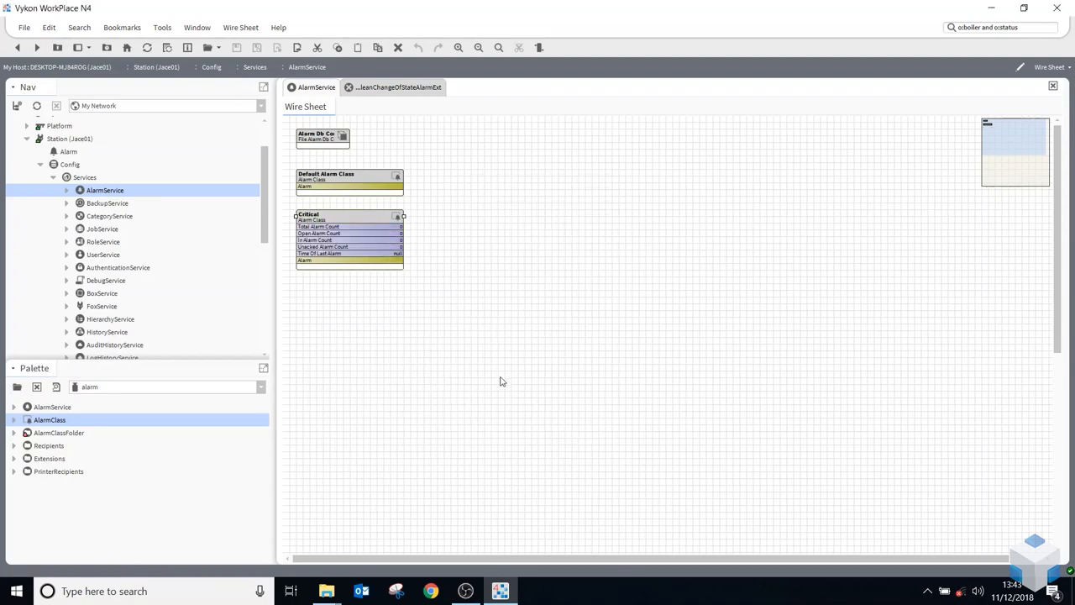
Duplicate the Critical alarm class as Non_Critical and place the copy directly below it
{"action": "right_click", "coordinate": [360, 227]}
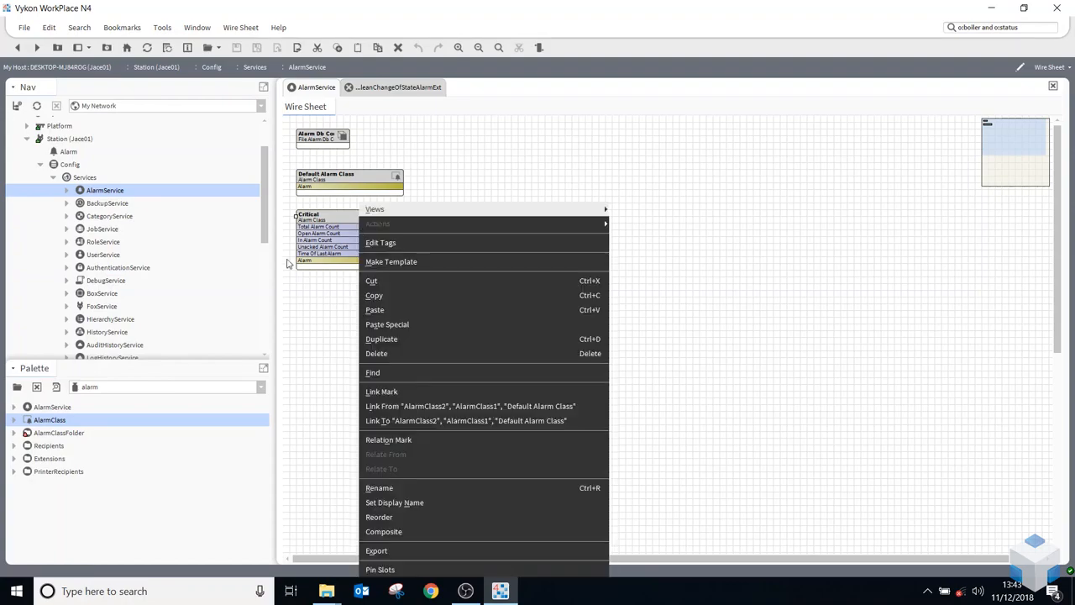
{"action": "left_click", "coordinate": [510, 341]}
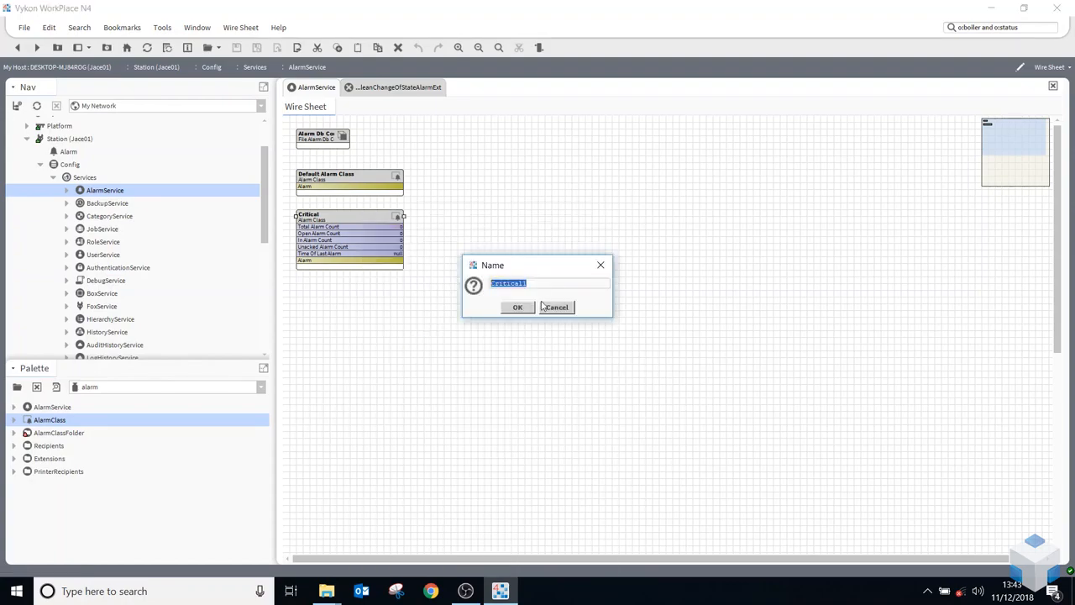
{"action": "type", "text": "s"}
{"action": "left_click", "coordinate": [518, 308]}
{"action": "left_click_drag", "start_coordinate": [332, 225], "coordinate": [326, 292]}
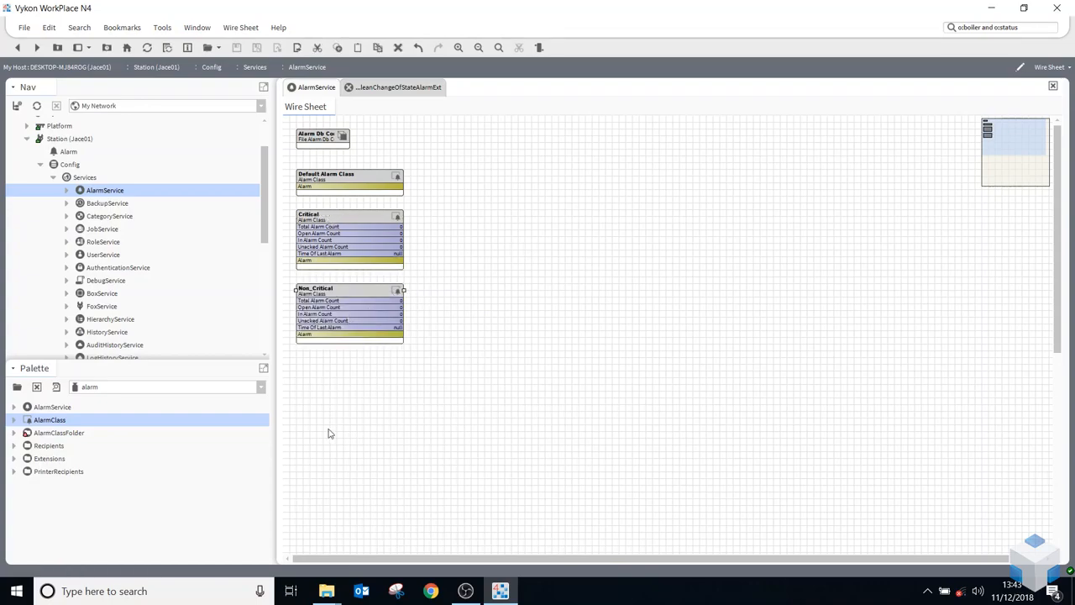
Add a ConsoleRecipient and a StationRecipient to the wire sheet, stacked opposite the alarm classes
{"action": "left_click", "coordinate": [14, 446]}
{"action": "left_click", "coordinate": [67, 461]}
{"action": "left_click", "coordinate": [70, 471]}
{"action": "left_click", "coordinate": [73, 459]}
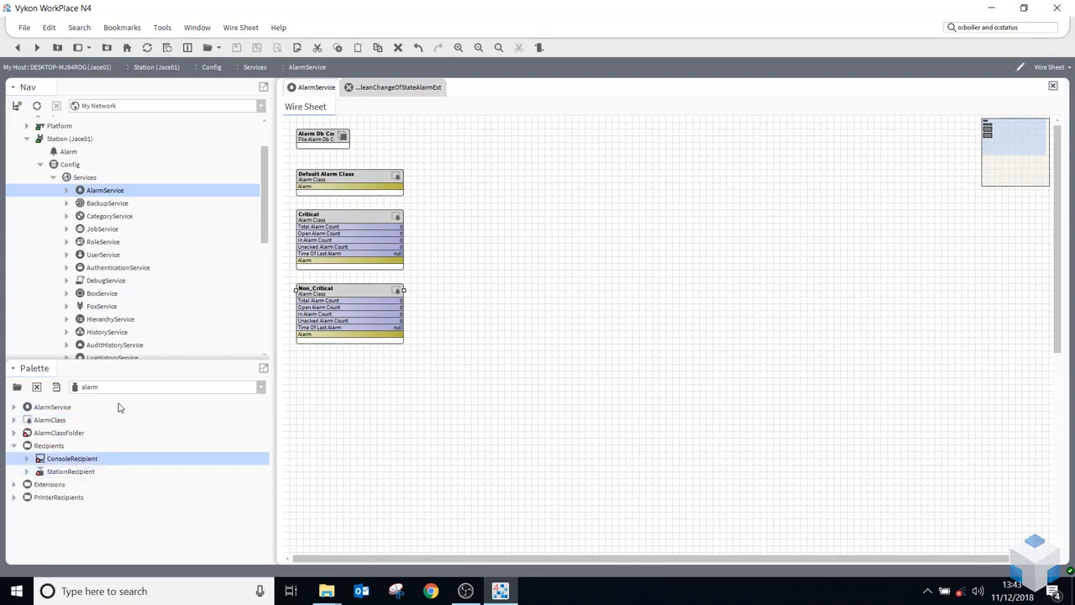
{"action": "left_click", "coordinate": [74, 473], "text": "shift"}
{"action": "left_click_drag", "start_coordinate": [71, 463], "coordinate": [679, 191]}
{"action": "left_click_drag", "start_coordinate": [602, 186], "coordinate": [603, 173]}
{"action": "left_click_drag", "start_coordinate": [640, 217], "coordinate": [616, 220]}
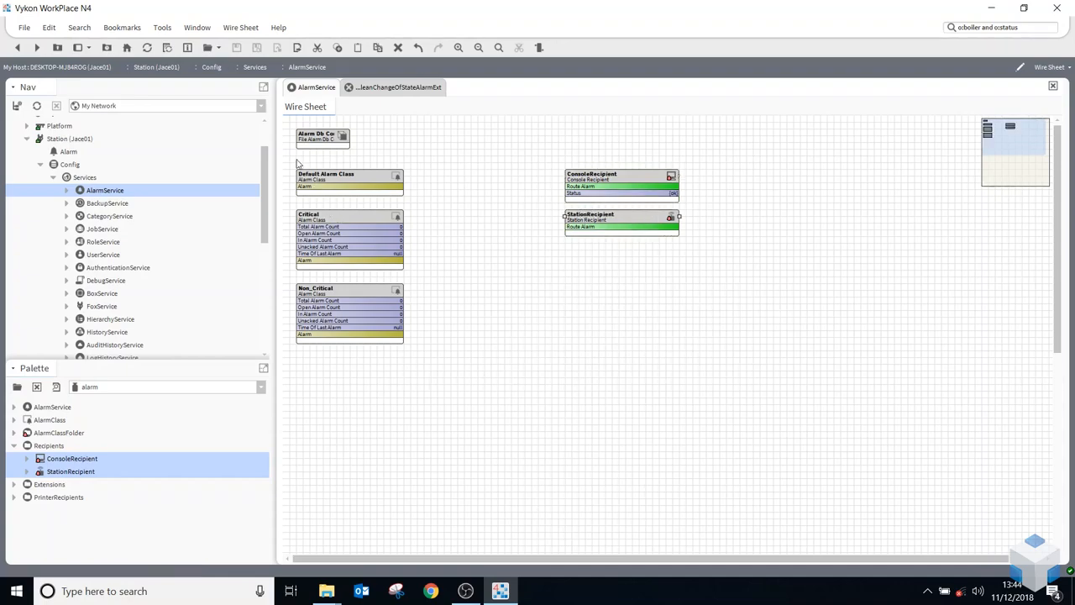
Examine the ConsoleRecipient's alarm console and the StationRecipient's properties, including its Remote Station choices
{"action": "double_click", "coordinate": [578, 186]}
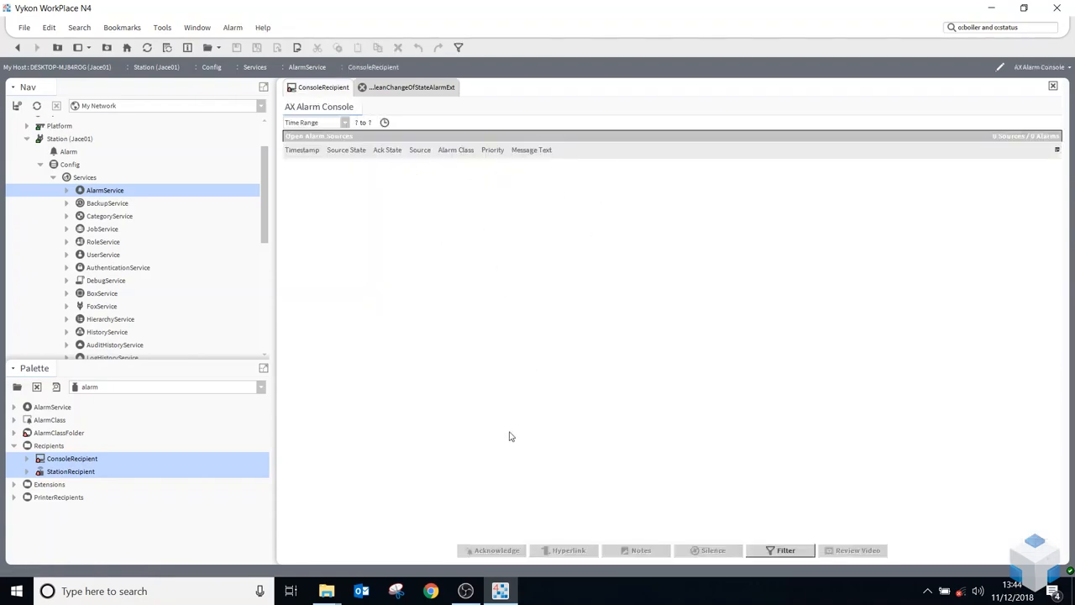
{"action": "left_click", "coordinate": [17, 48]}
{"action": "double_click", "coordinate": [622, 221]}
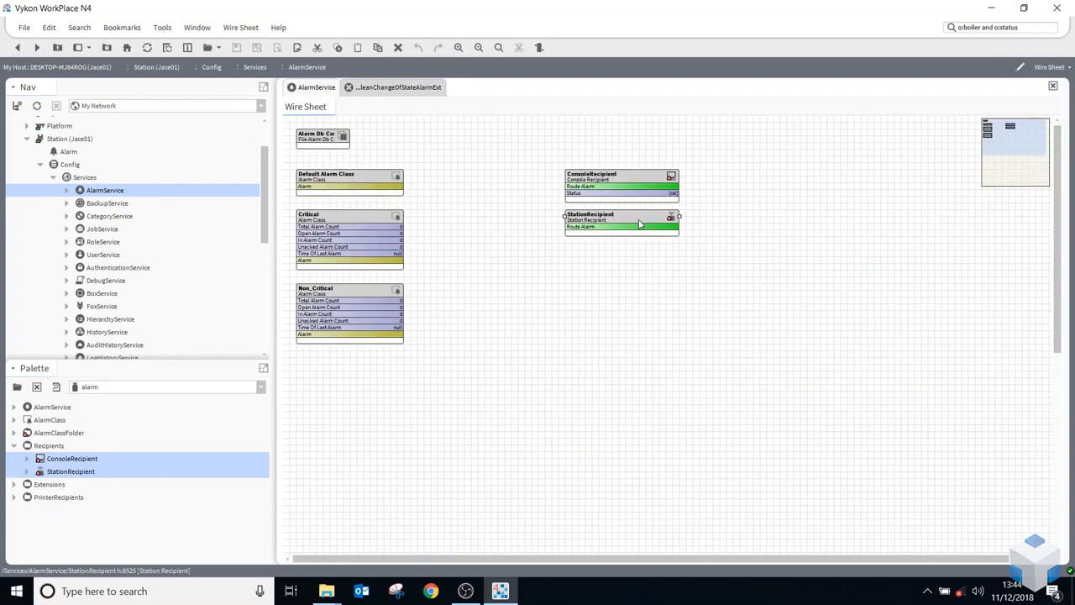
{"action": "left_click", "coordinate": [459, 190]}
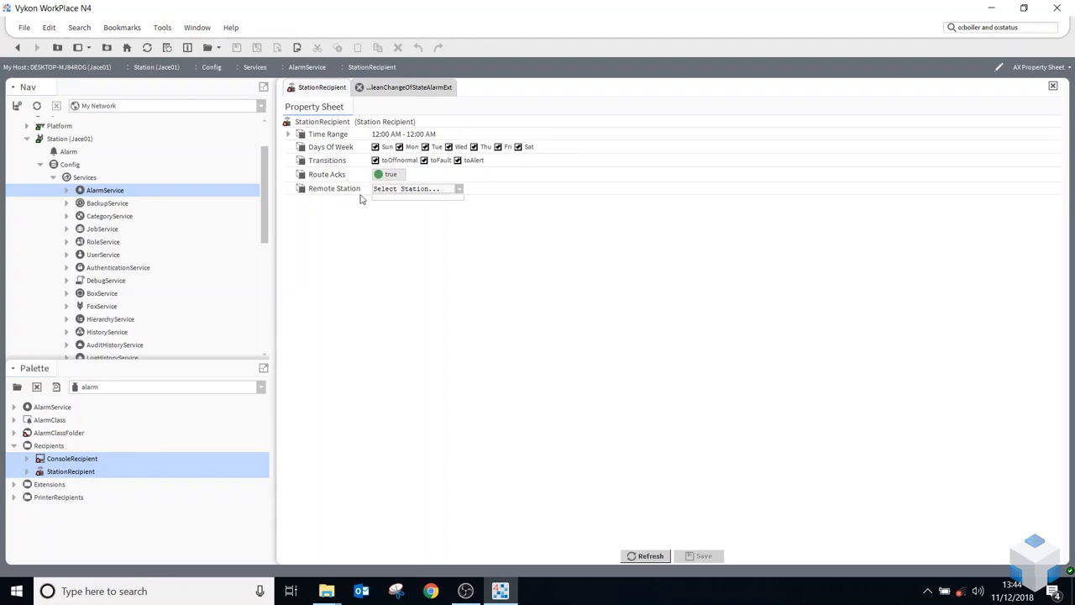
{"action": "left_click", "coordinate": [458, 190]}
{"action": "left_click", "coordinate": [18, 48]}
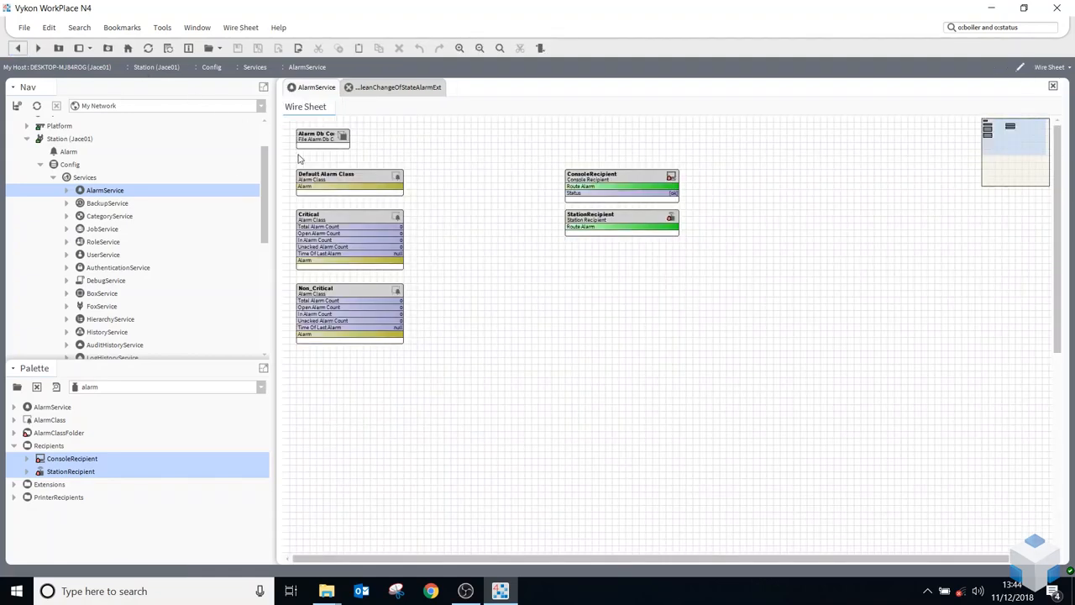
Link-mark the Default Alarm Class, Critical and Non_Critical together as the link source
{"action": "left_click_drag", "start_coordinate": [299, 158], "coordinate": [423, 391]}
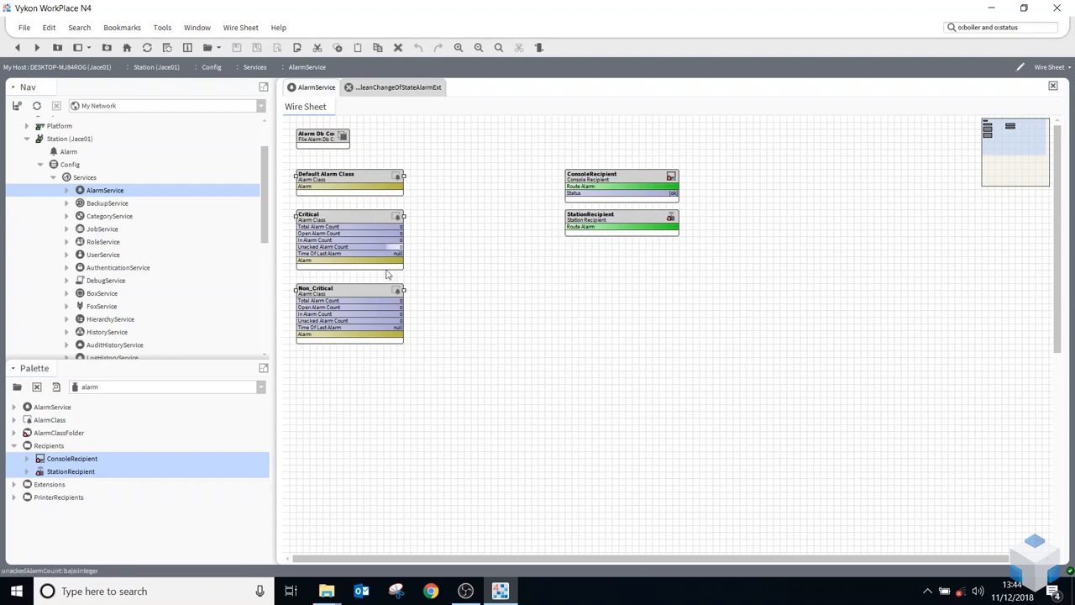
{"action": "right_click", "coordinate": [375, 244]}
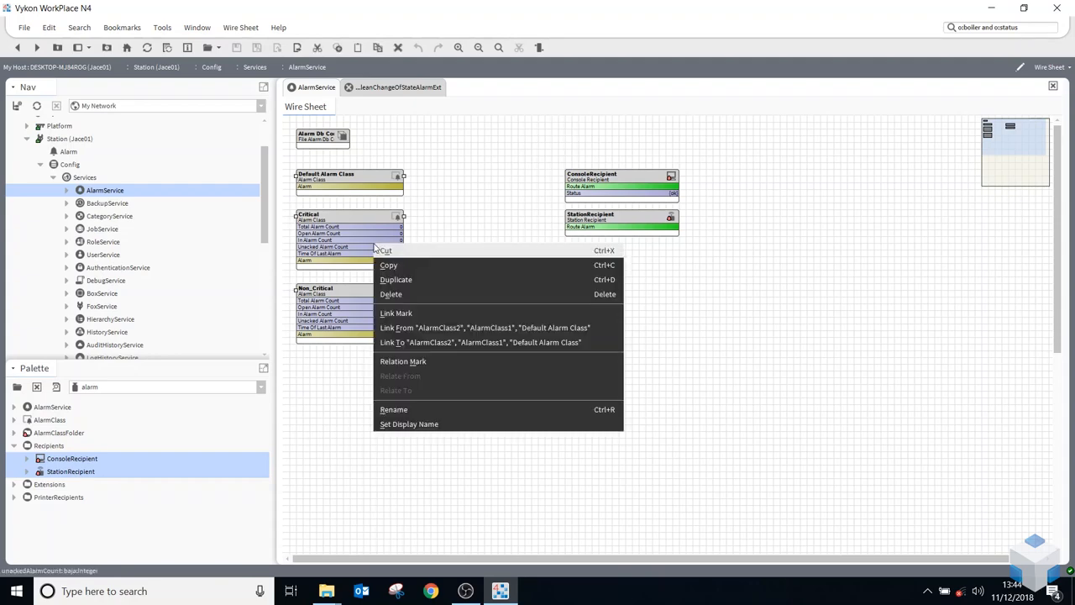
{"action": "left_click", "coordinate": [419, 327]}
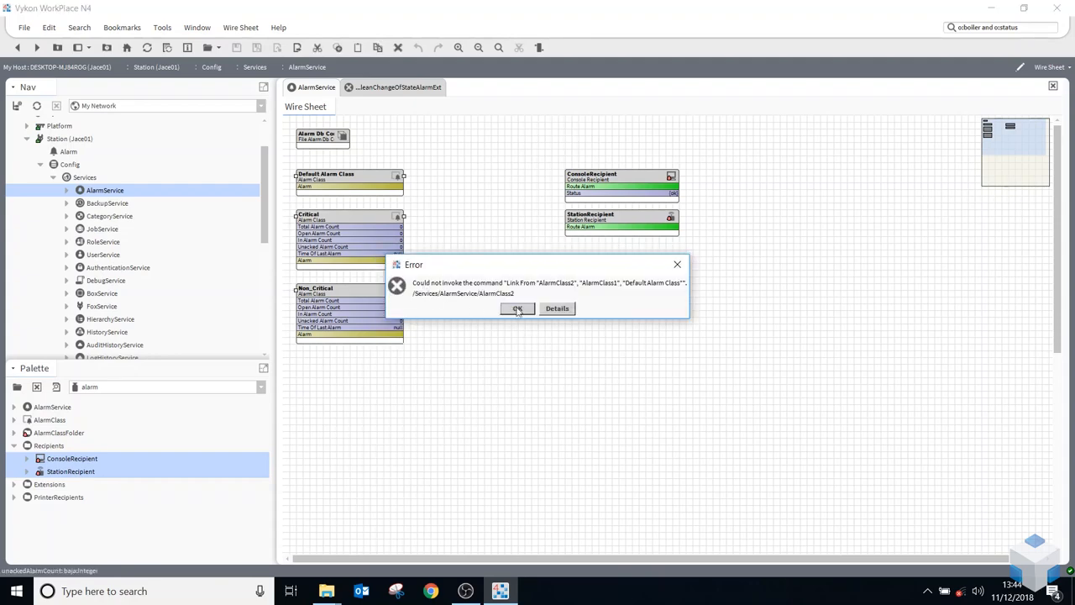
{"action": "left_click", "coordinate": [517, 310]}
{"action": "right_click", "coordinate": [391, 235]}
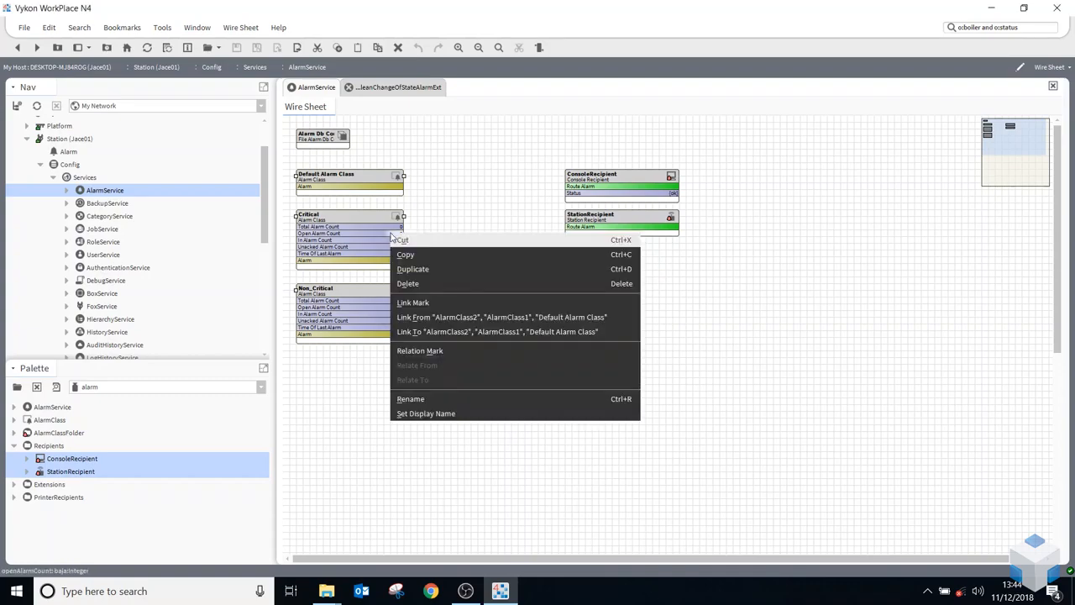
{"action": "left_click", "coordinate": [432, 298]}
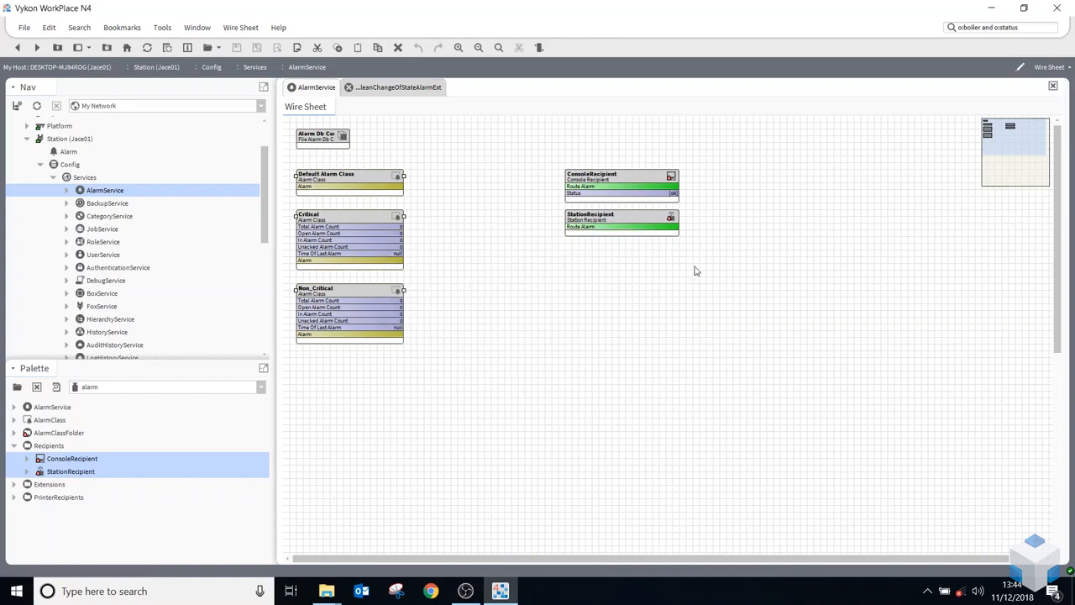
Link the Alarm output of the three marked alarm classes to Route Alarm on both recipients
{"action": "left_click_drag", "start_coordinate": [711, 264], "coordinate": [545, 141]}
{"action": "right_click", "coordinate": [626, 190]}
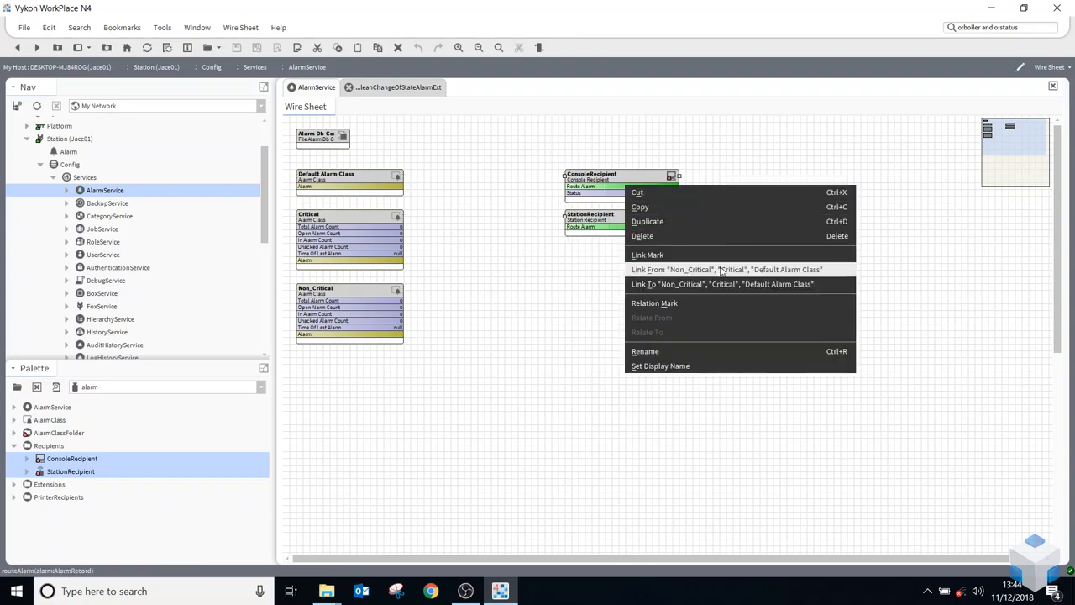
{"action": "left_click", "coordinate": [697, 269]}
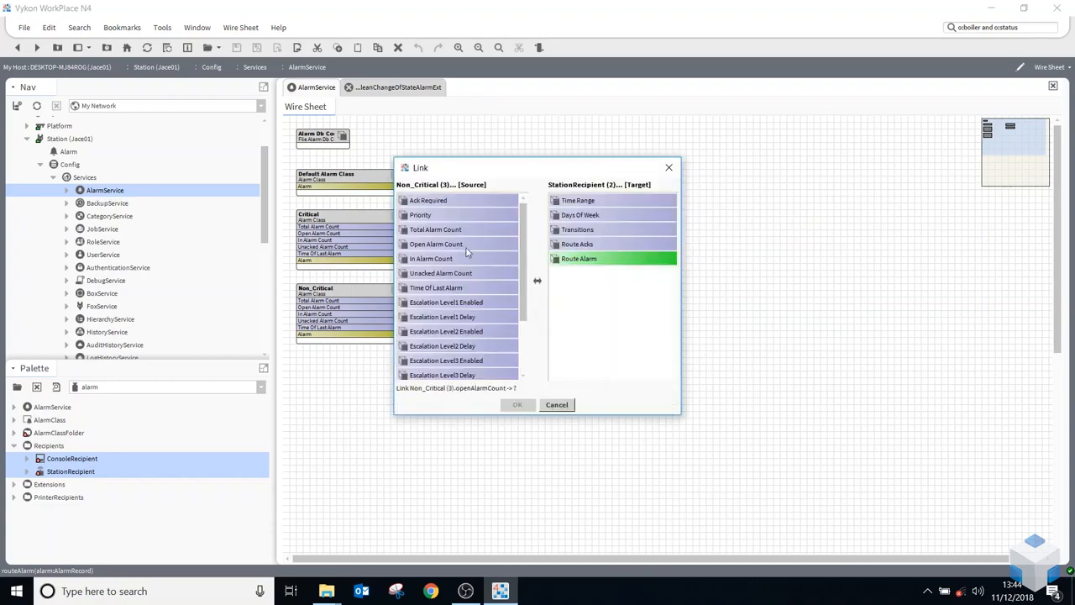
{"action": "scroll", "coordinate": [458, 315], "scroll_direction": "down", "scroll_amount": 1}
{"action": "left_click", "coordinate": [421, 316]}
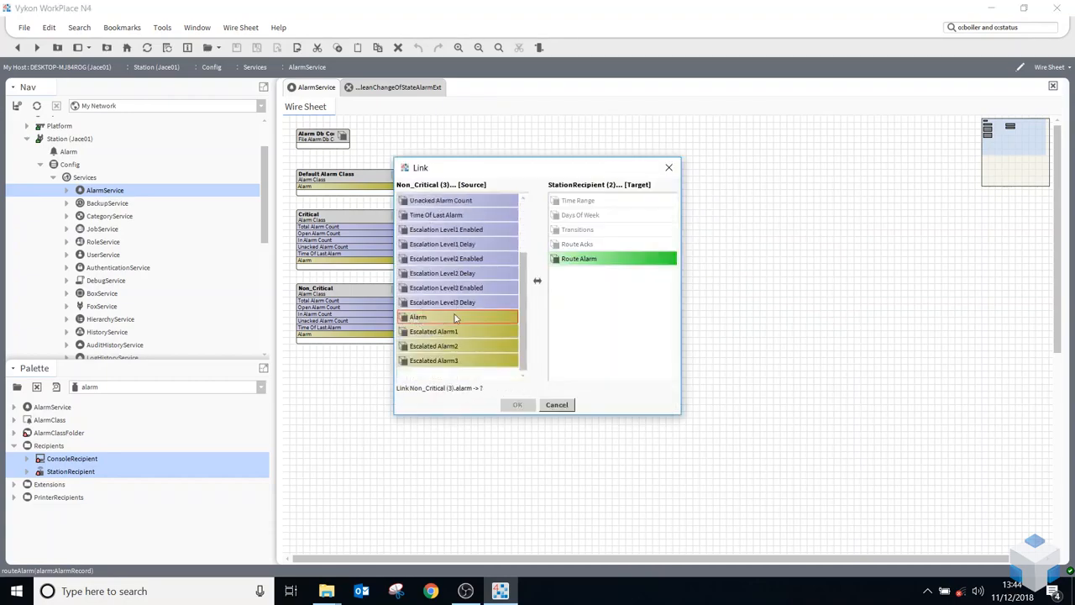
{"action": "left_click", "coordinate": [578, 261]}
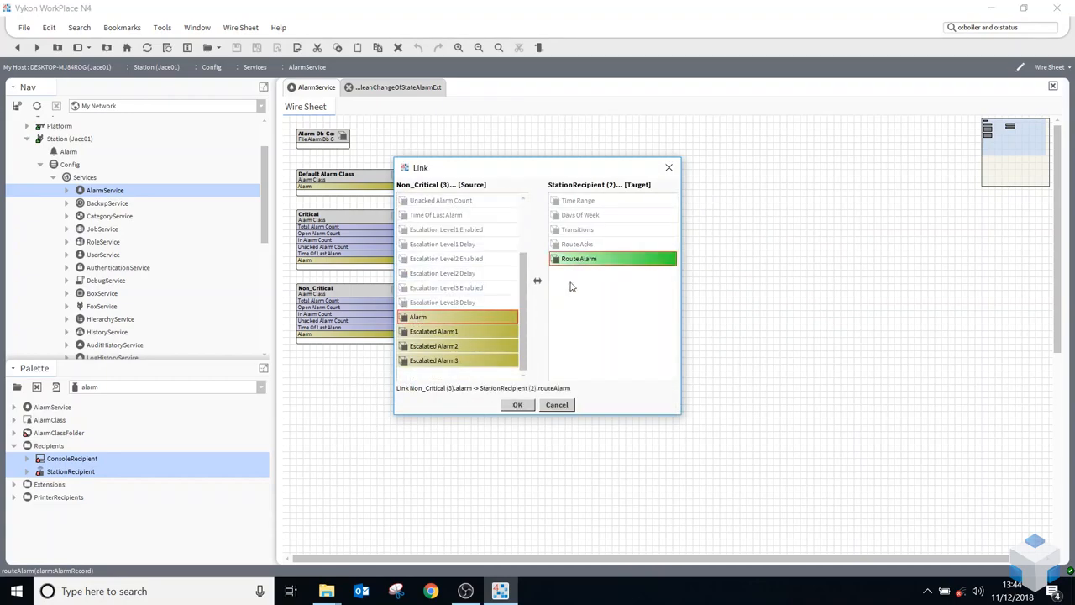
{"action": "left_click", "coordinate": [517, 405]}
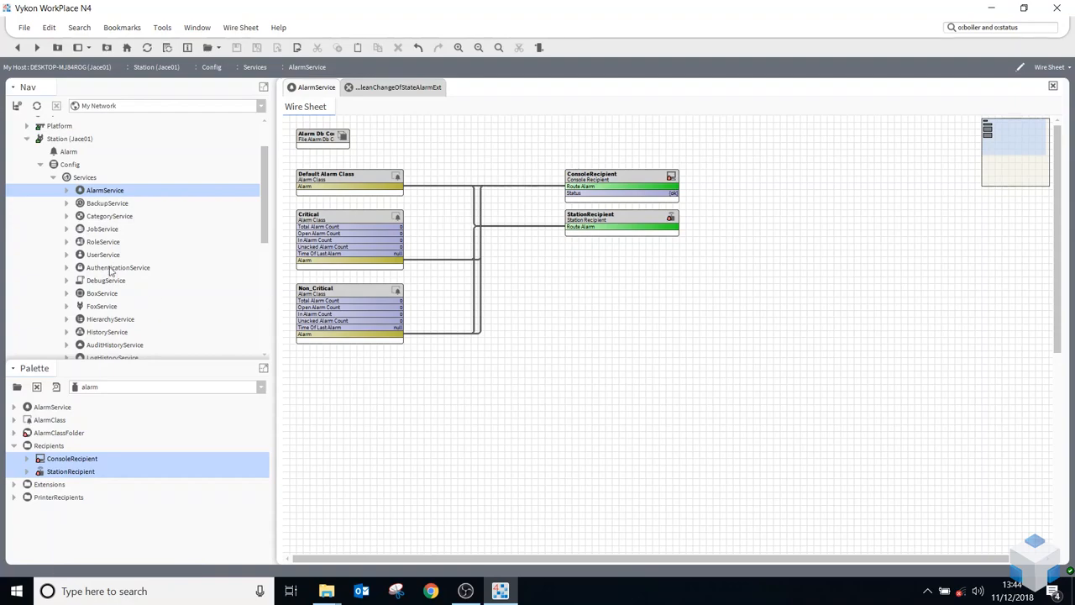
Open the property sheet of the BoilerFault point in the Playground folder and expand the point in the station tree
{"action": "left_click", "coordinate": [53, 178]}
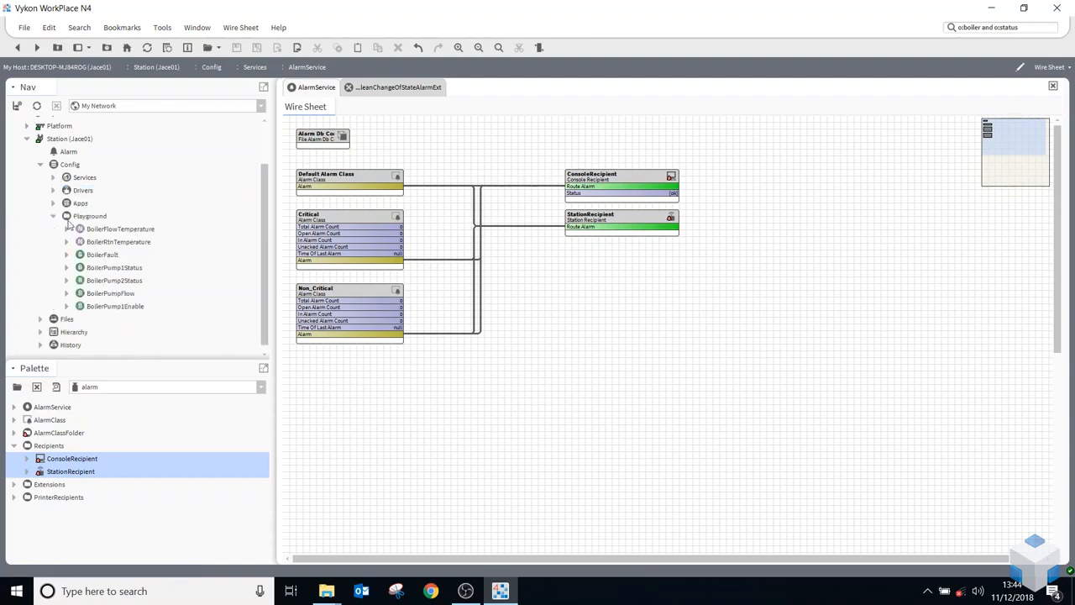
{"action": "left_click", "coordinate": [97, 255]}
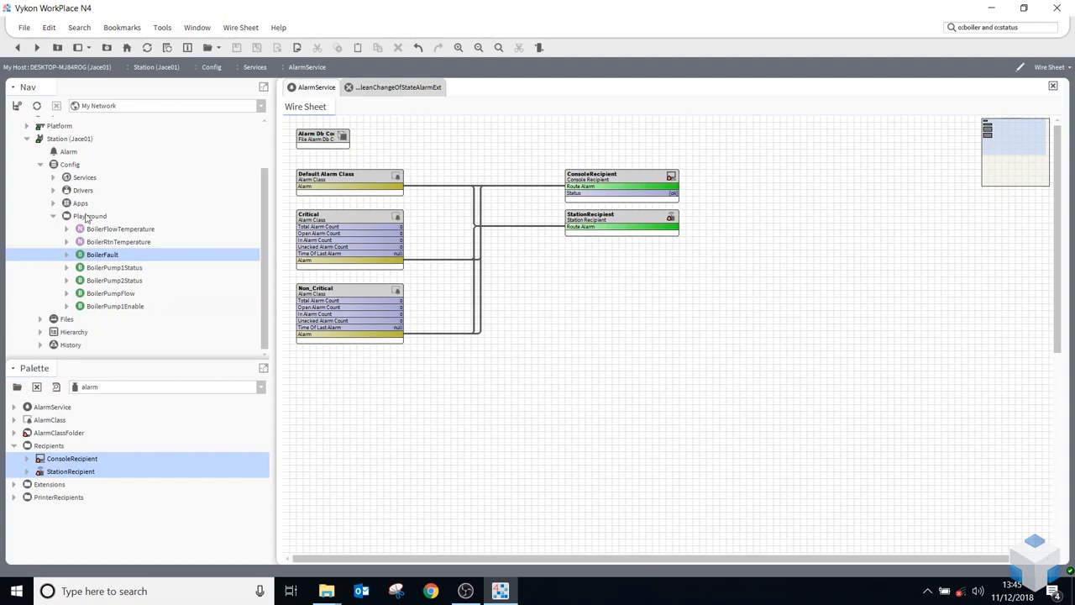
{"action": "right_click", "coordinate": [95, 259]}
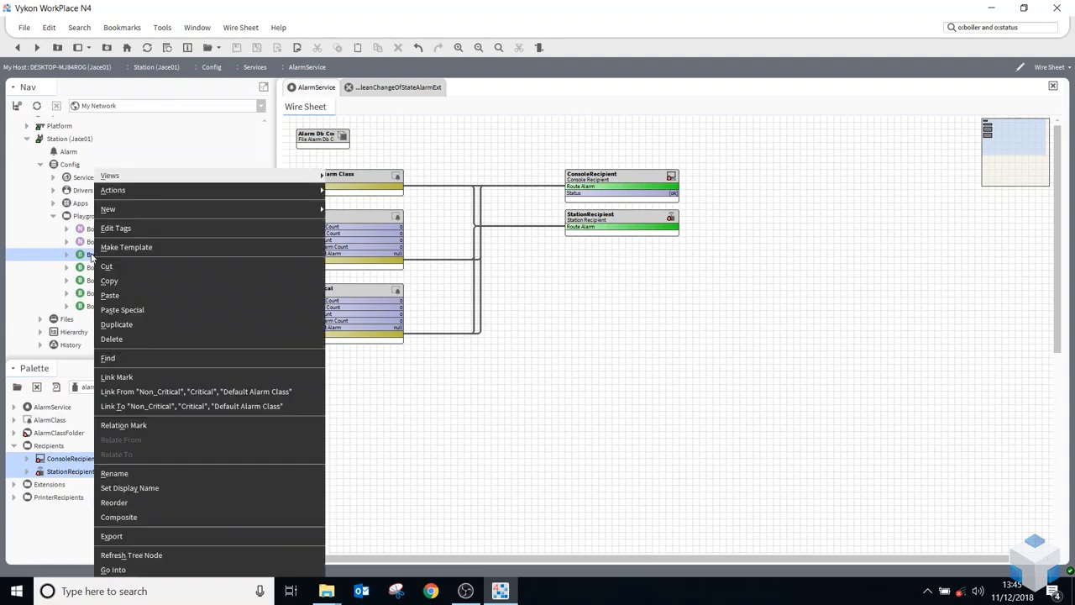
{"action": "left_click", "coordinate": [91, 255]}
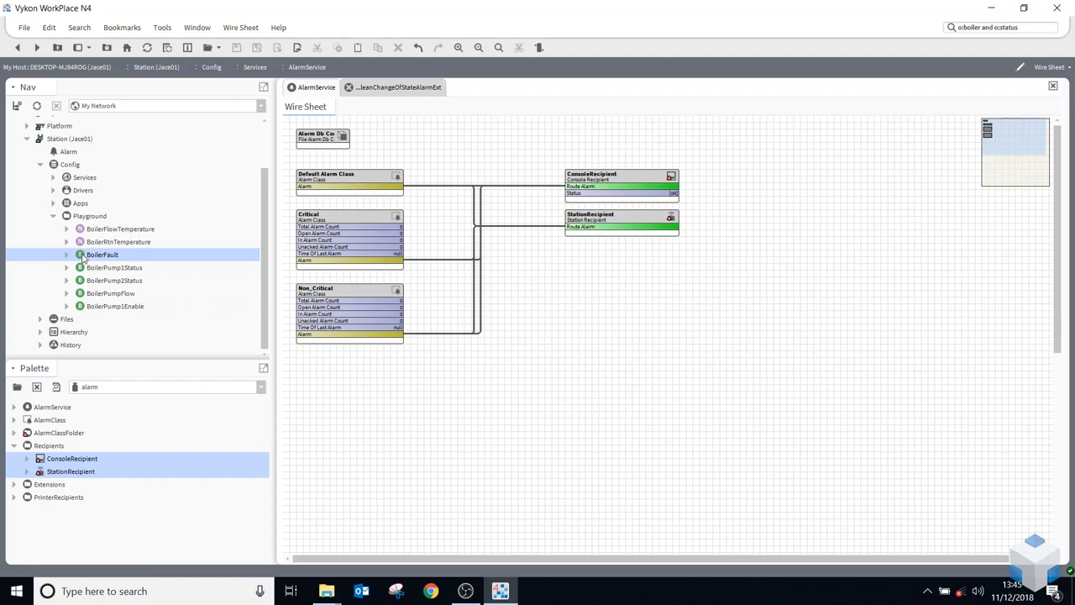
{"action": "double_click", "coordinate": [99, 256]}
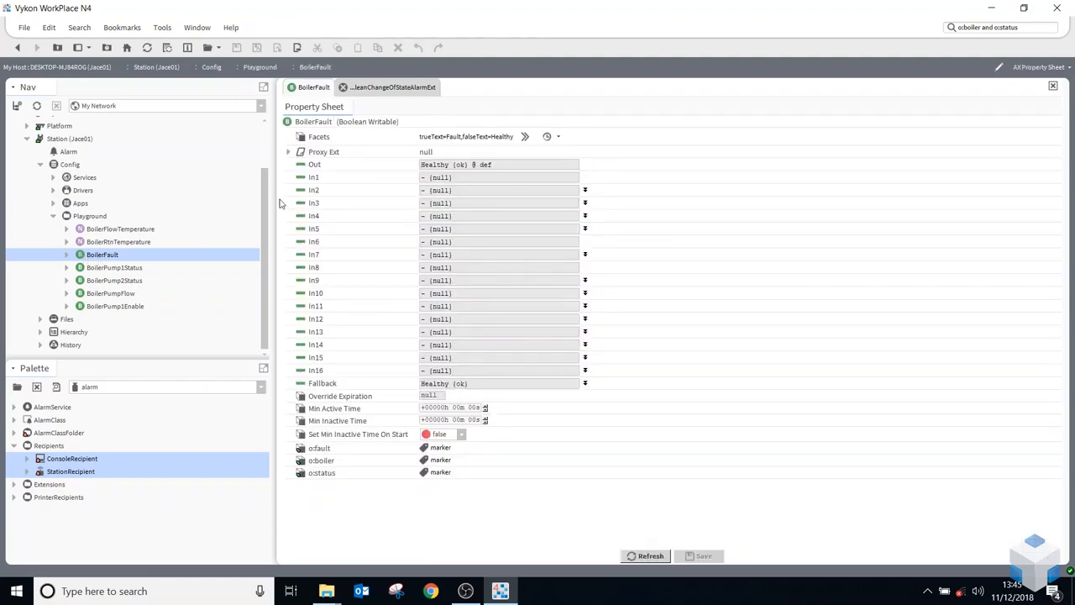
{"action": "left_click", "coordinate": [67, 254]}
Add a BooleanChangeOfStateAlarmExt from the alarm extensions to the BoilerFault point, keeping the default name
{"action": "left_click", "coordinate": [77, 459]}
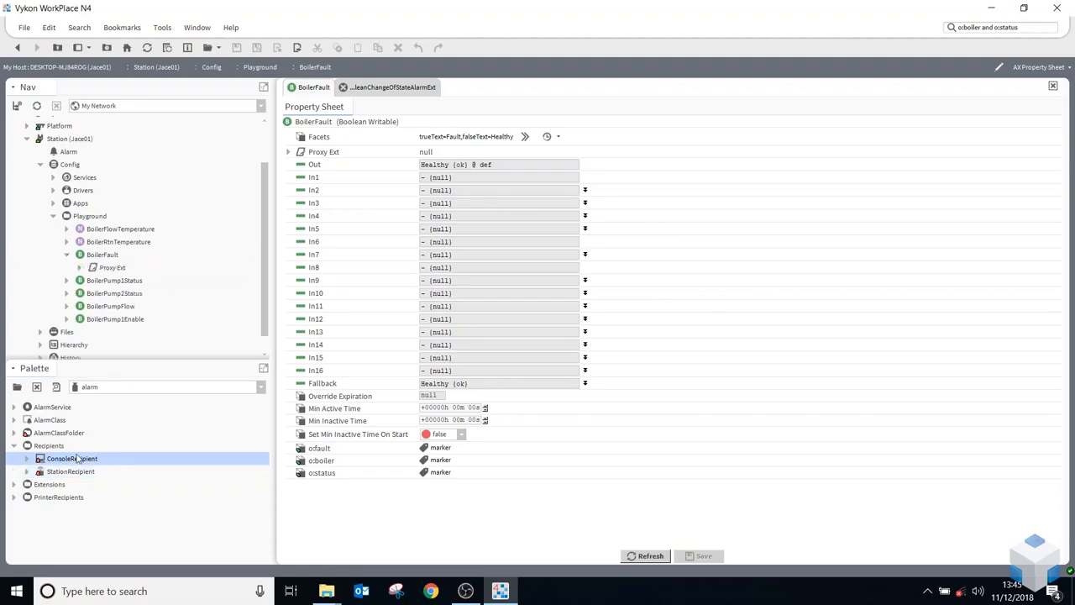
{"action": "left_click", "coordinate": [41, 485]}
{"action": "left_click", "coordinate": [14, 485]}
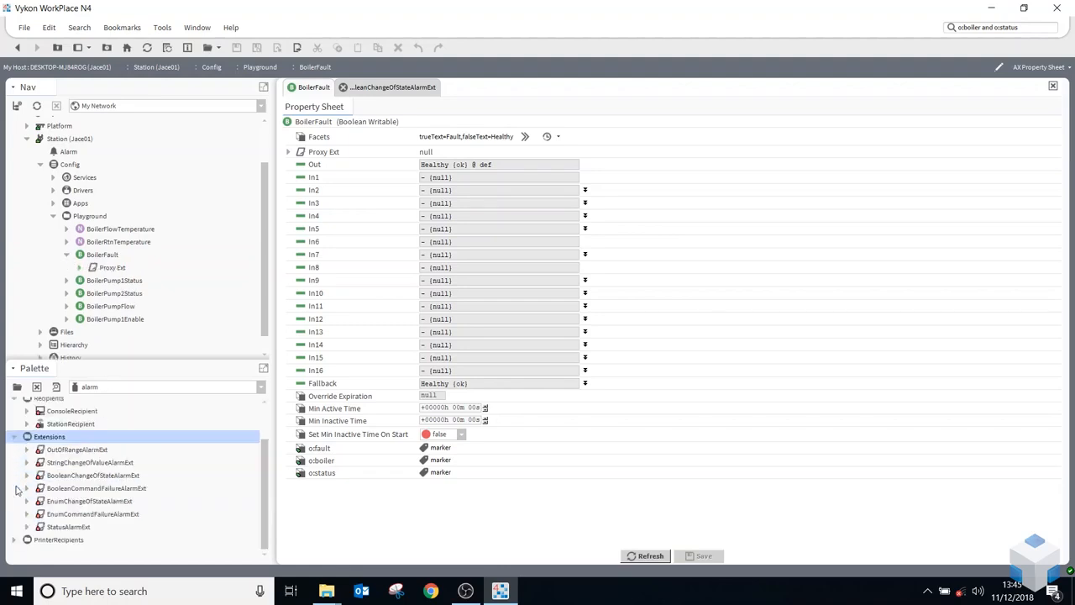
{"action": "left_click", "coordinate": [68, 477]}
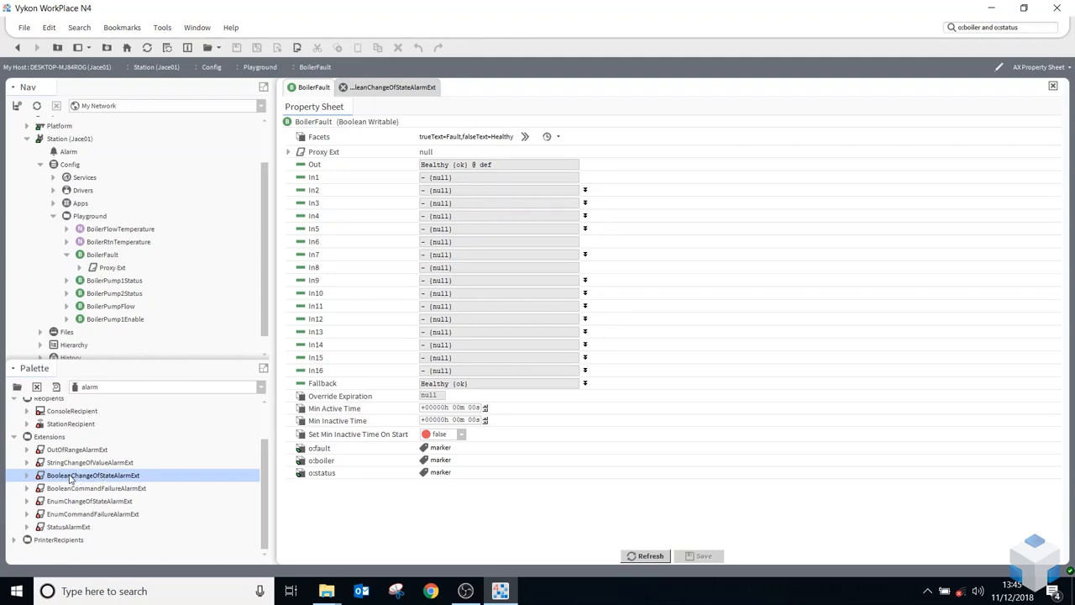
{"action": "left_click_drag", "start_coordinate": [72, 478], "coordinate": [97, 255]}
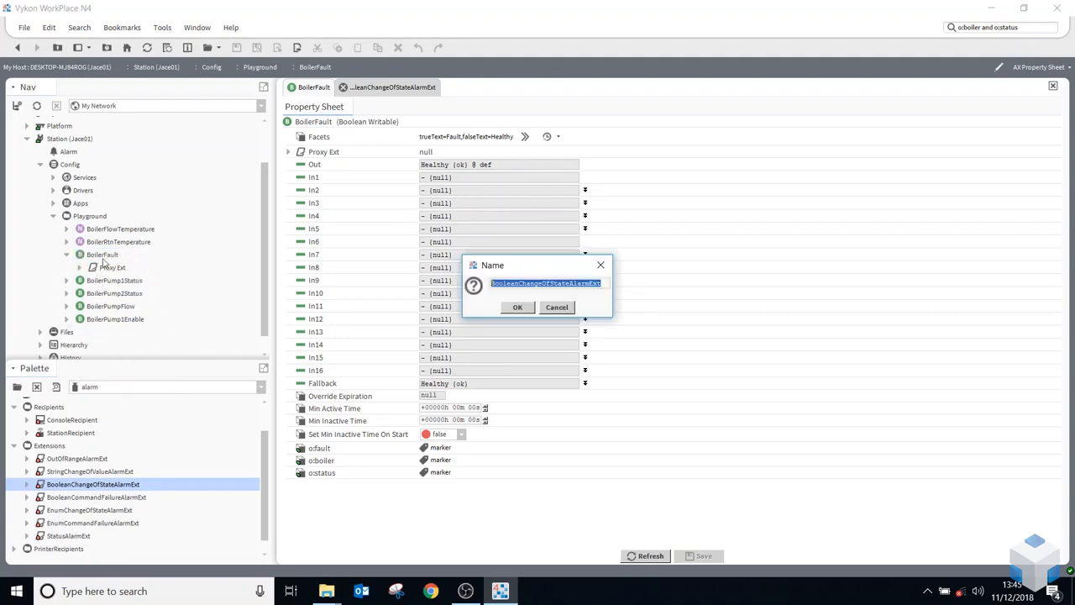
{"action": "left_click", "coordinate": [518, 307]}
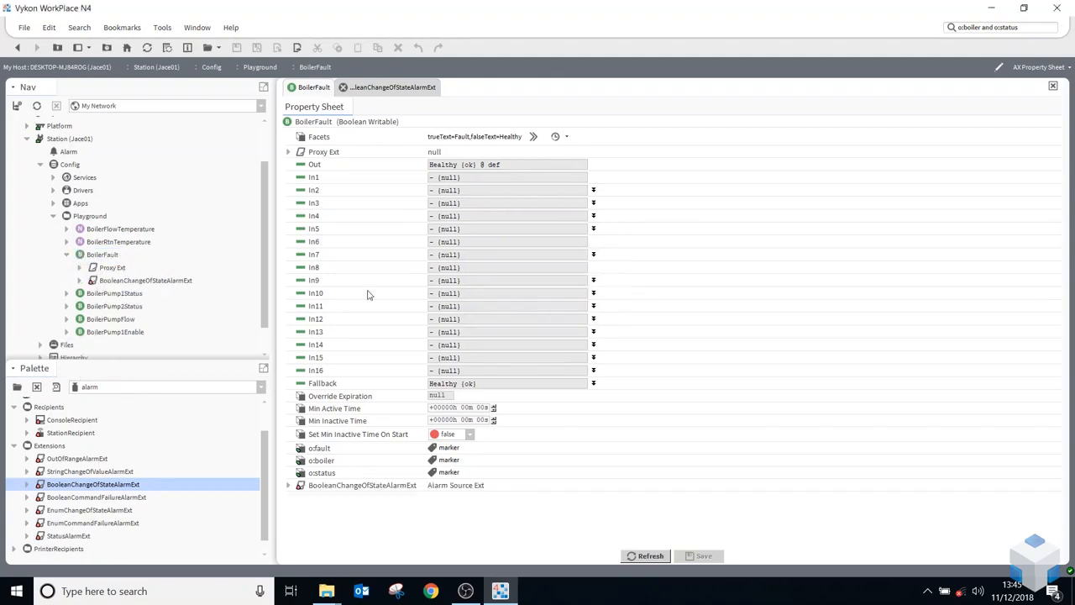
Open the property sheet of the BooleanChangeOfStateAlarmExt under the BoilerFault point
{"action": "left_click", "coordinate": [128, 283]}
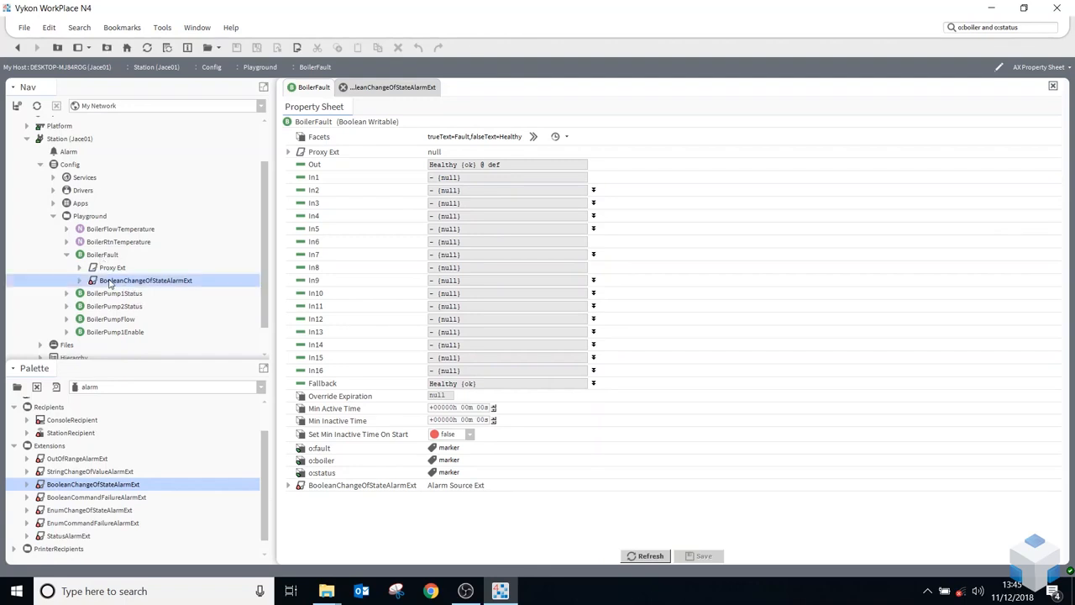
{"action": "double_click", "coordinate": [110, 284]}
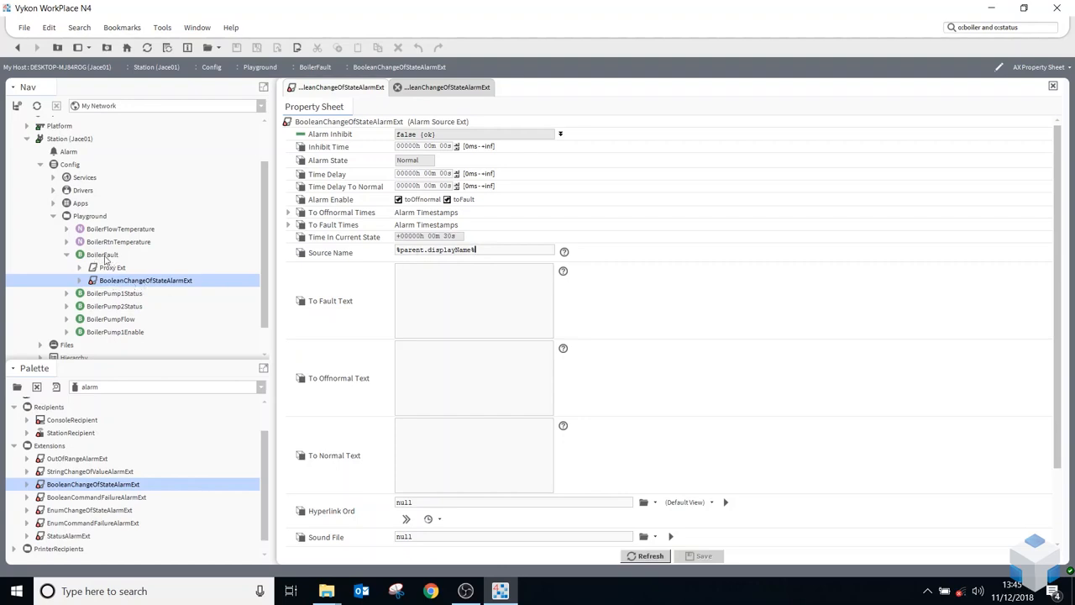
{"action": "left_click", "coordinate": [488, 252]}
{"action": "left_click", "coordinate": [108, 255]}
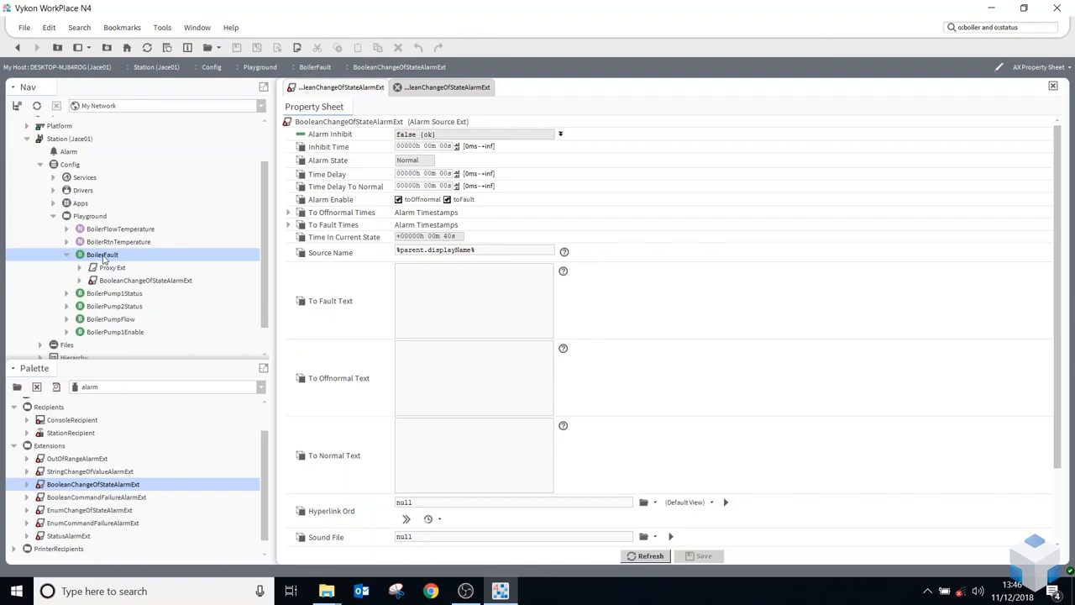
{"action": "left_click", "coordinate": [90, 218]}
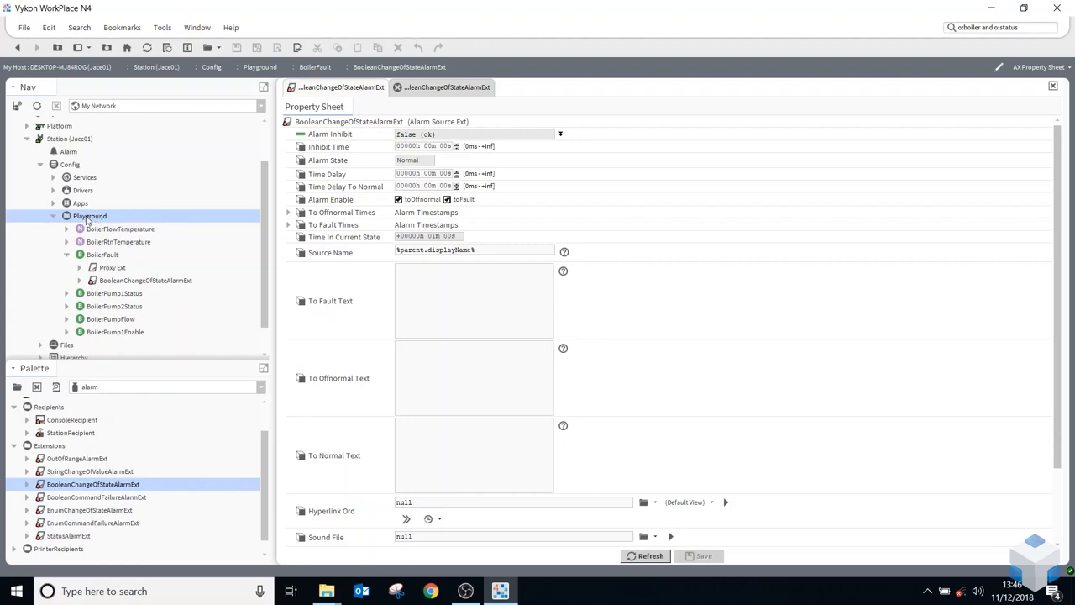
{"action": "left_click", "coordinate": [97, 257]}
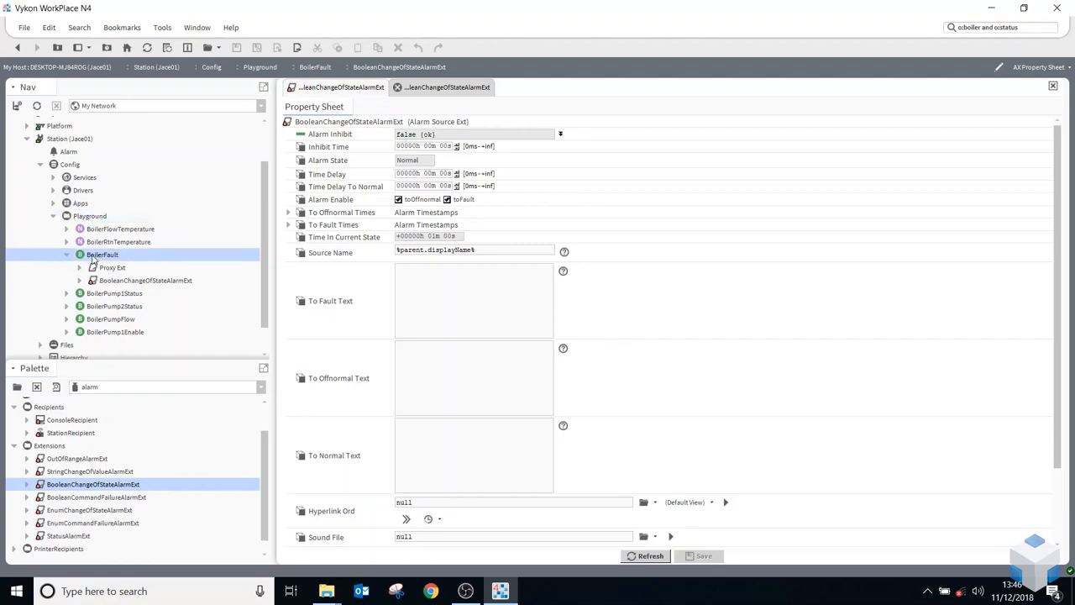
Set the alarm extension's Source Name to %parent.parent.displayName%_%parent.displayName% and save the change
{"action": "left_click_drag", "start_coordinate": [476, 250], "coordinate": [339, 258]}
{"action": "key", "text": "ctrl+c"}
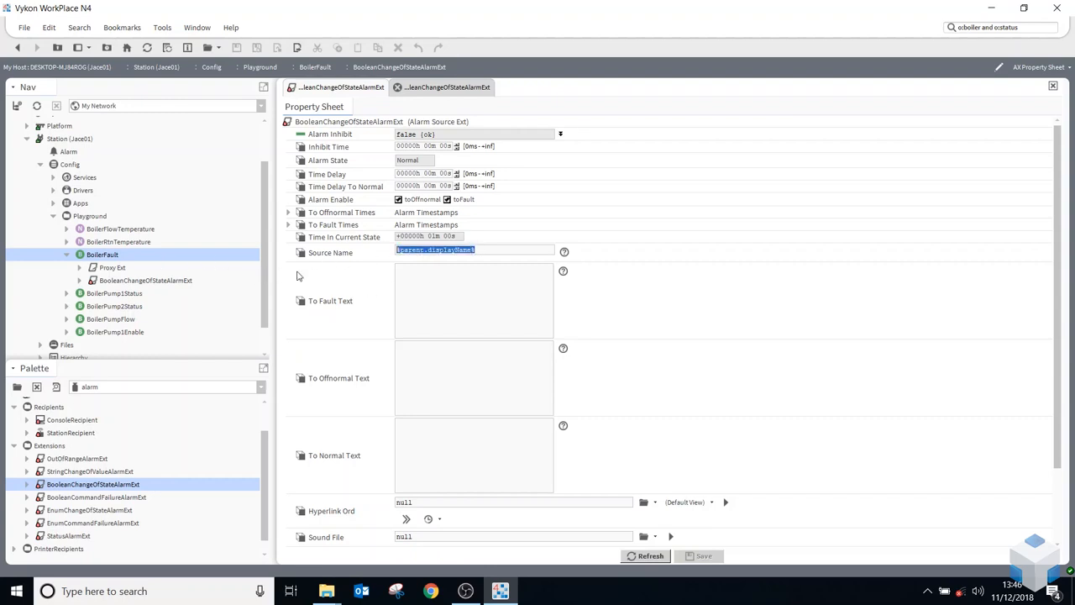
{"action": "left_click", "coordinate": [497, 246]}
{"action": "key", "text": "ctrl+v"}
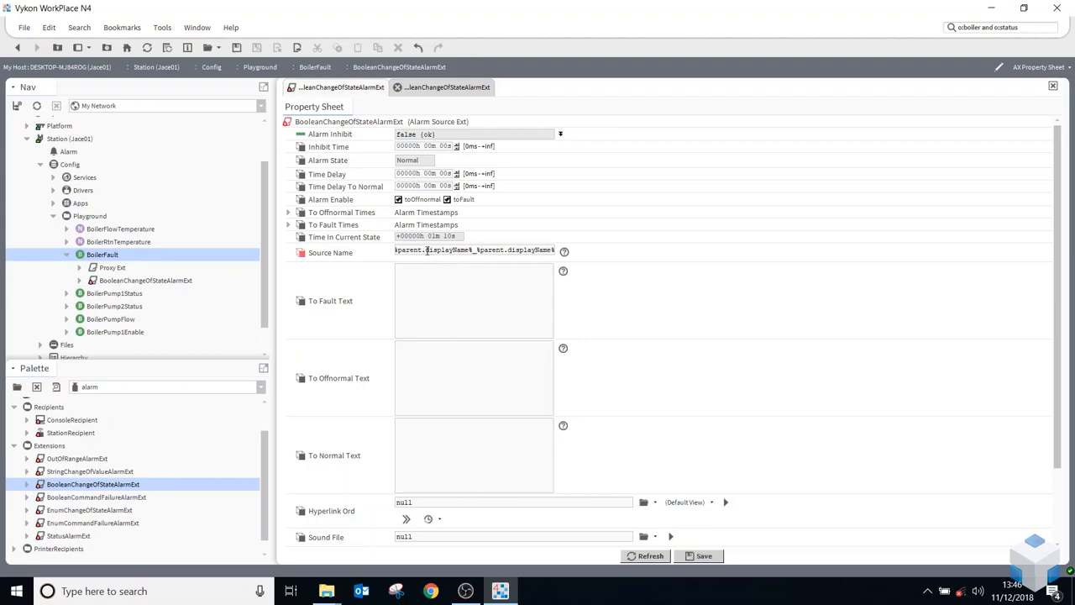
{"action": "type", "text": "parent.parent."}
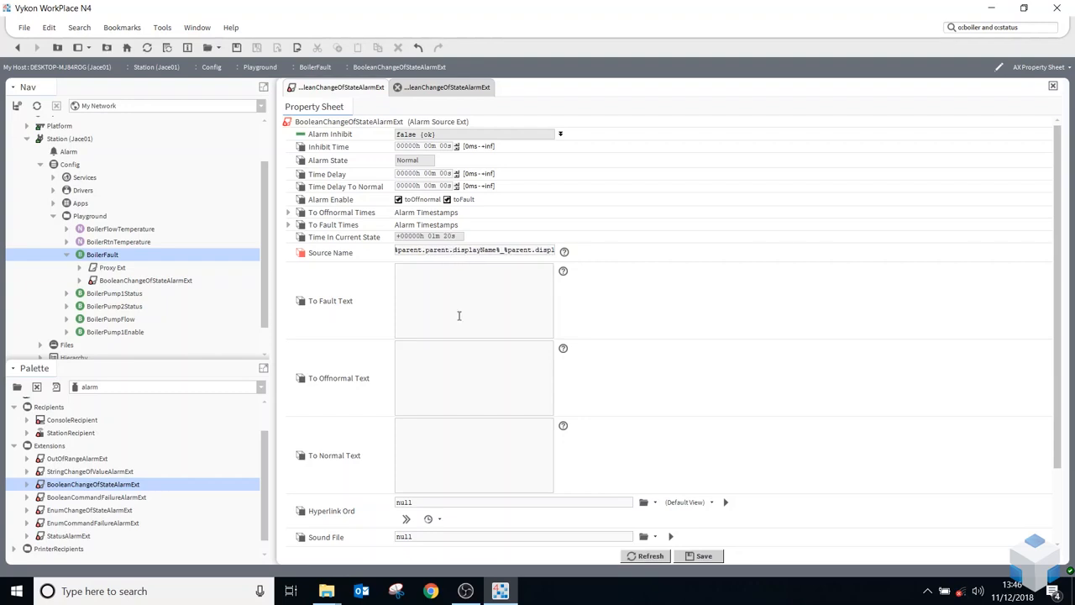
{"action": "left_click", "coordinate": [702, 556]}
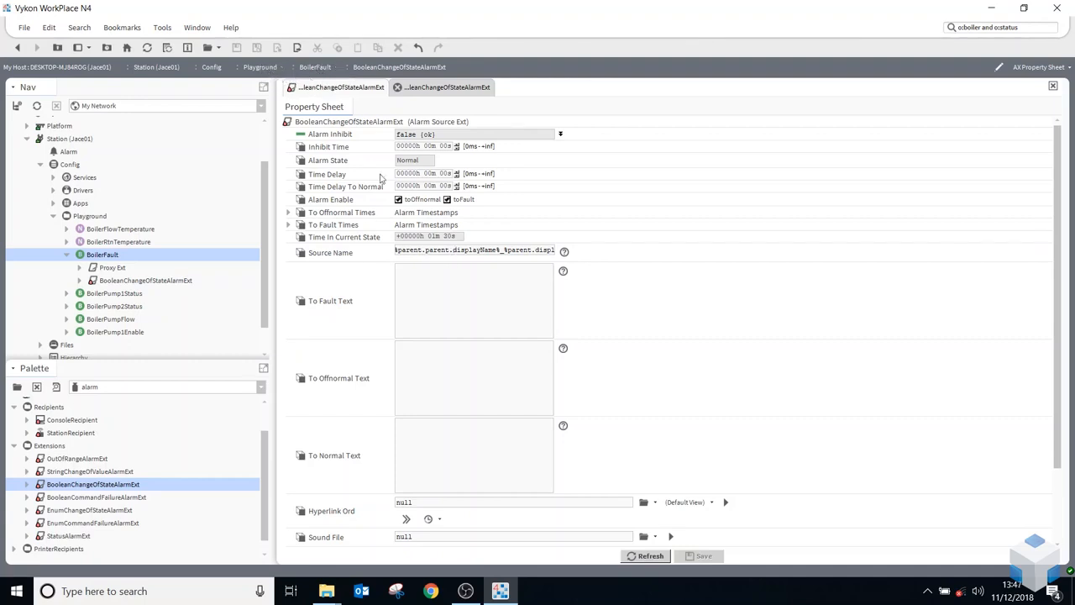
{"action": "left_click_drag", "start_coordinate": [396, 250], "coordinate": [505, 250]}
{"action": "left_click", "coordinate": [510, 252]}
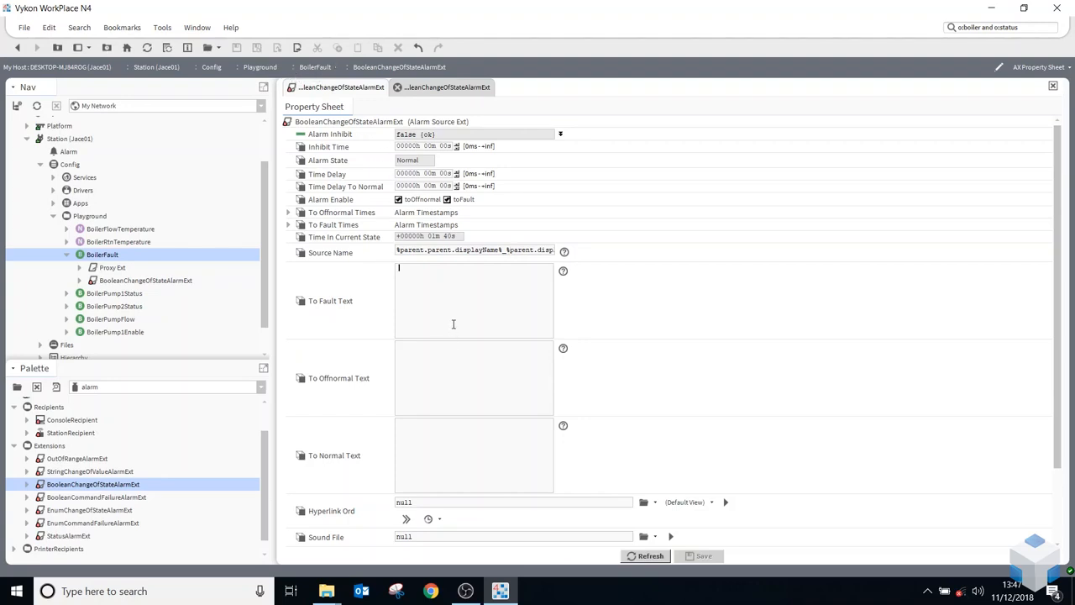
Set the extension's To Offnormal Text to "Alarm" and its To Normal Text to "Alarm Cleared"
{"action": "scroll", "coordinate": [453, 323], "scroll_direction": "down", "scroll_amount": 1}
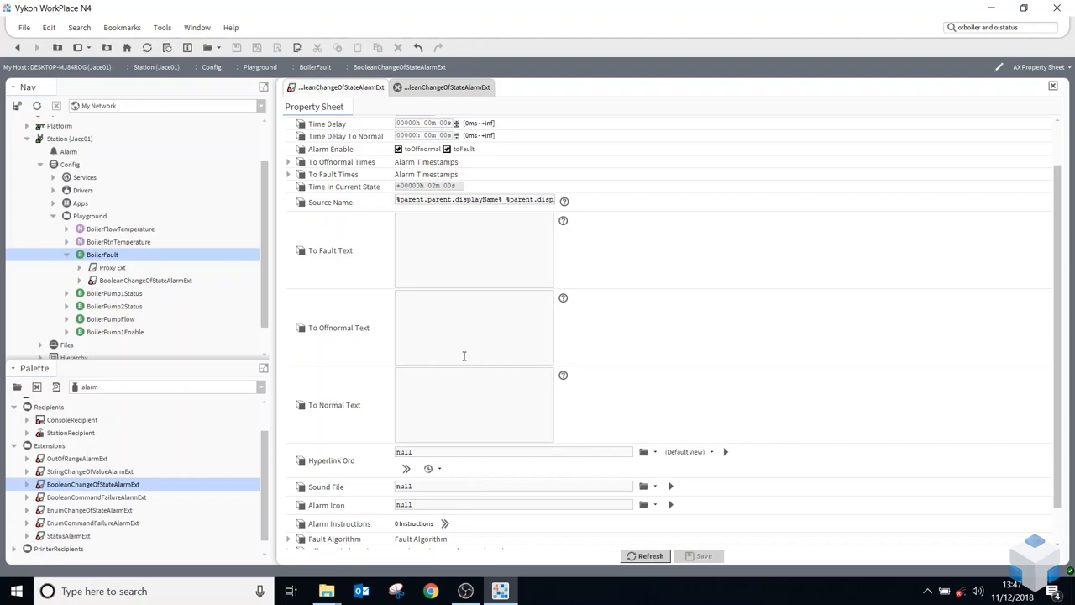
{"action": "type", "text": "Alarm"}
{"action": "left_click", "coordinate": [457, 388]}
{"action": "type", "text": "Alarm"}
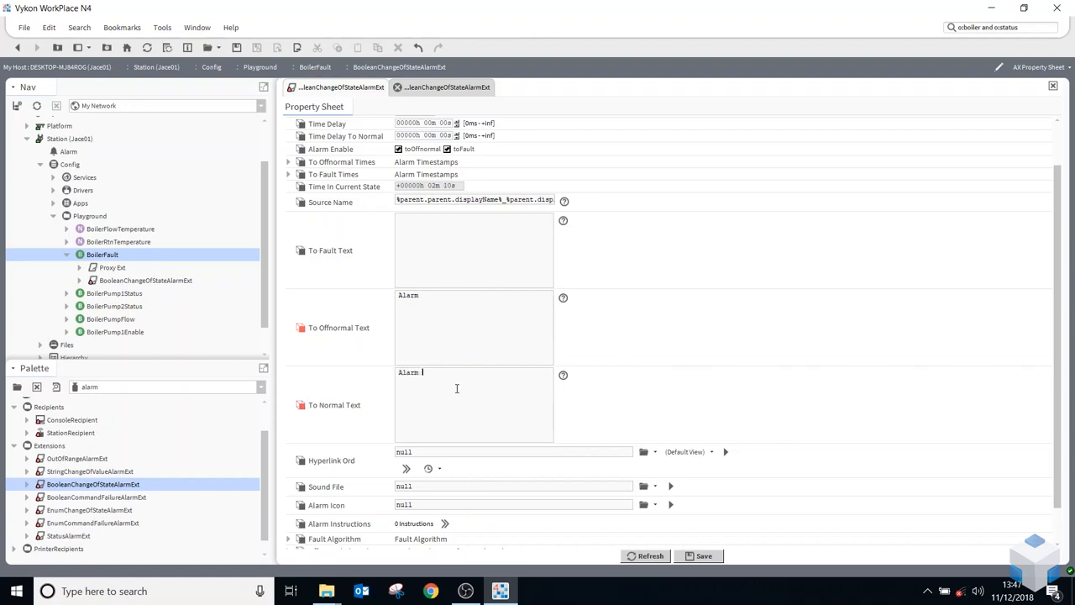
{"action": "type", "text": " Cleared"}
{"action": "scroll", "coordinate": [480, 387], "scroll_direction": "down", "scroll_amount": 1}
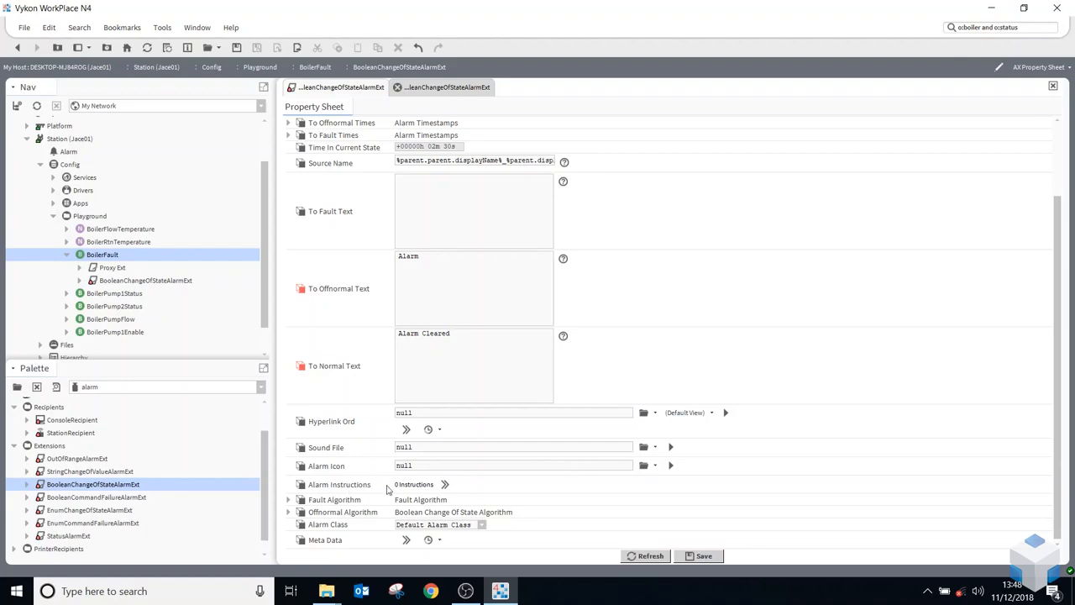
Examine the extension's Alarm Instructions and the Alarm Value choices of its Offnormal Algorithm without changing them
{"action": "left_click", "coordinate": [446, 485]}
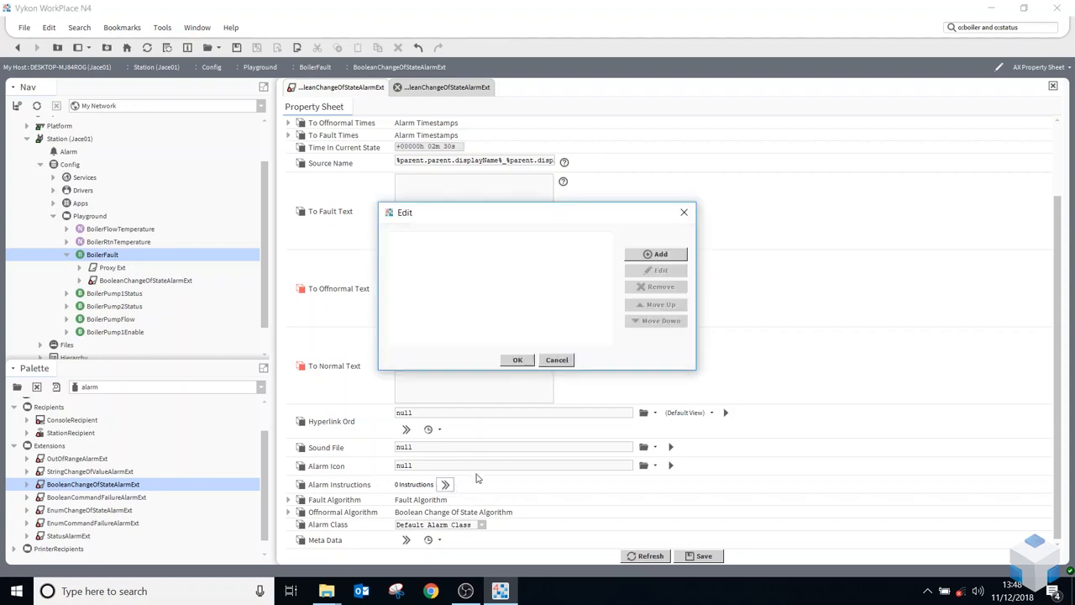
{"action": "left_click", "coordinate": [558, 360]}
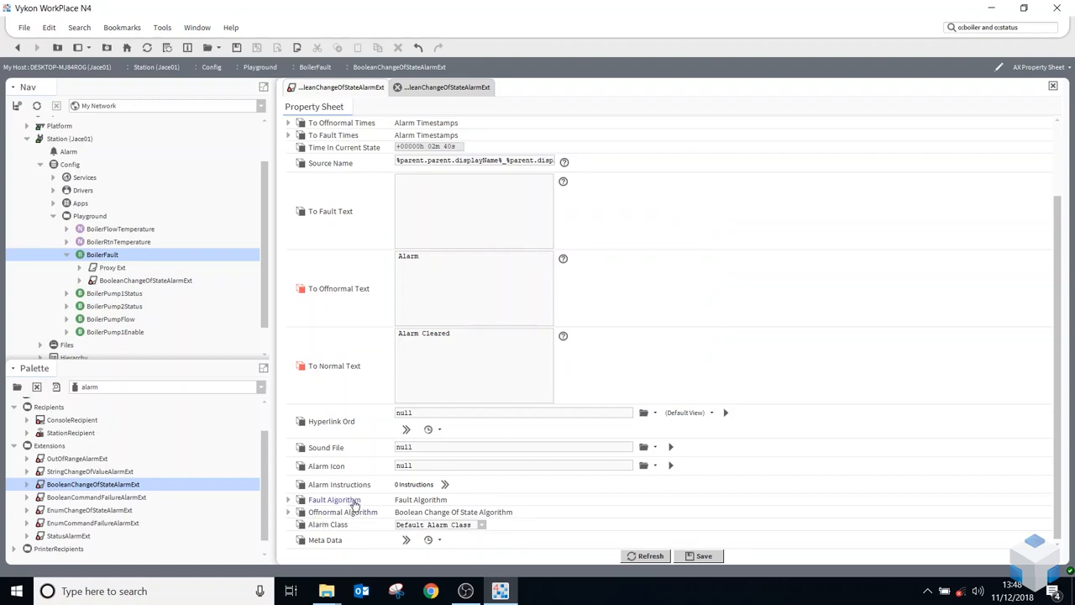
{"action": "left_click", "coordinate": [289, 512]}
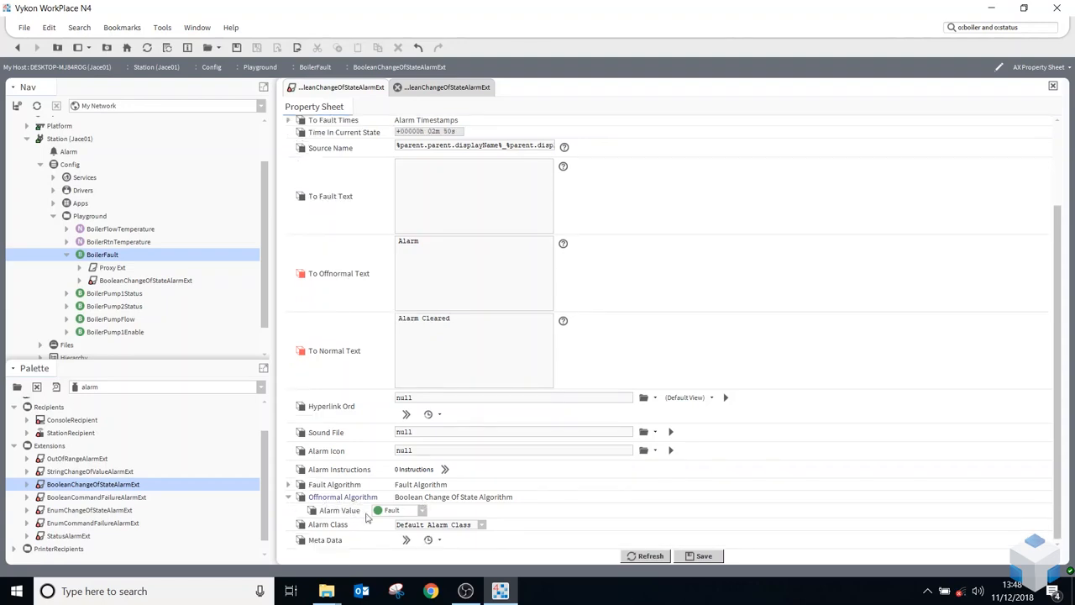
{"action": "left_click", "coordinate": [422, 510]}
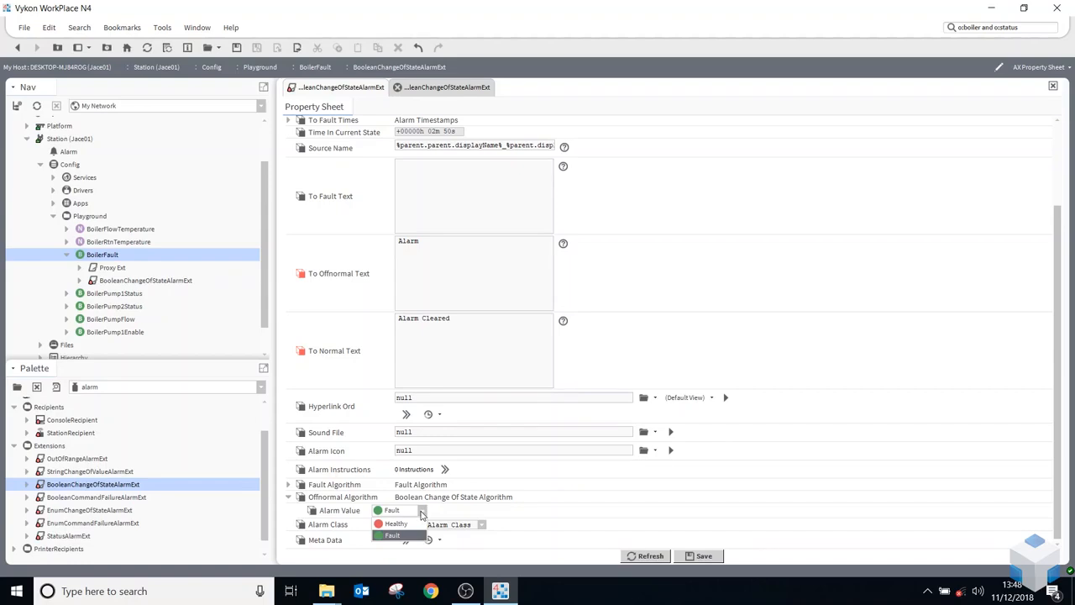
{"action": "left_click", "coordinate": [422, 512]}
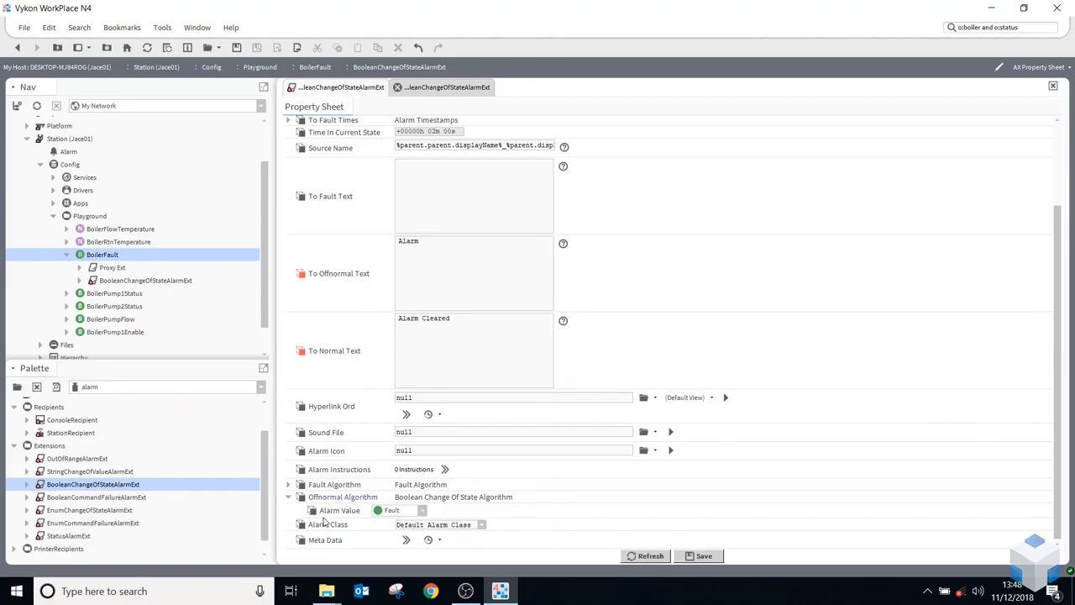
Assign the Non_Critical alarm class to the extension, save its properties and collapse the Offnormal Algorithm
{"action": "left_click", "coordinate": [483, 525]}
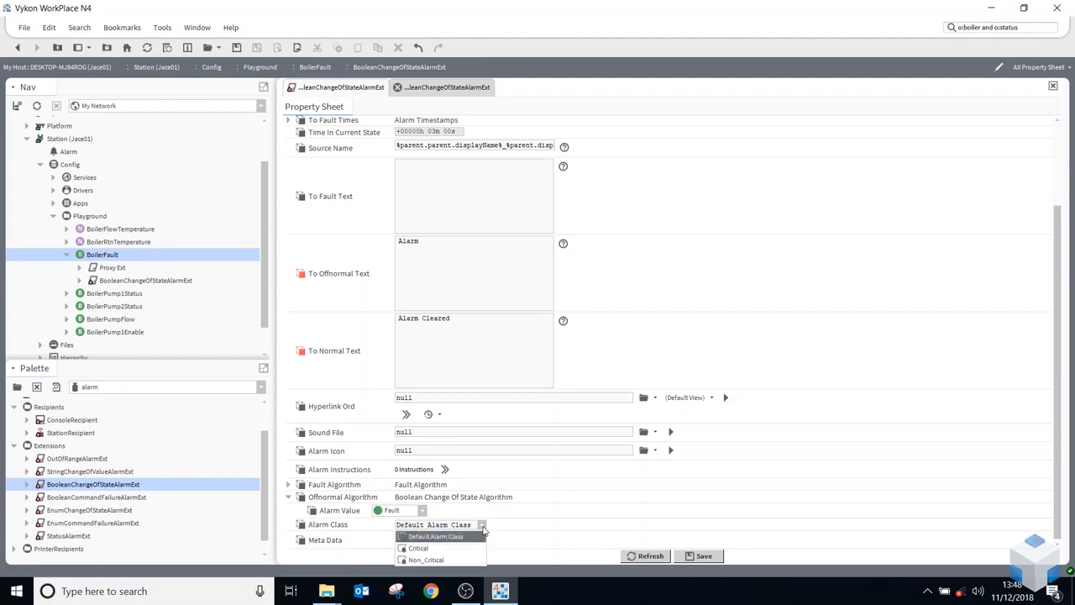
{"action": "left_click", "coordinate": [443, 559]}
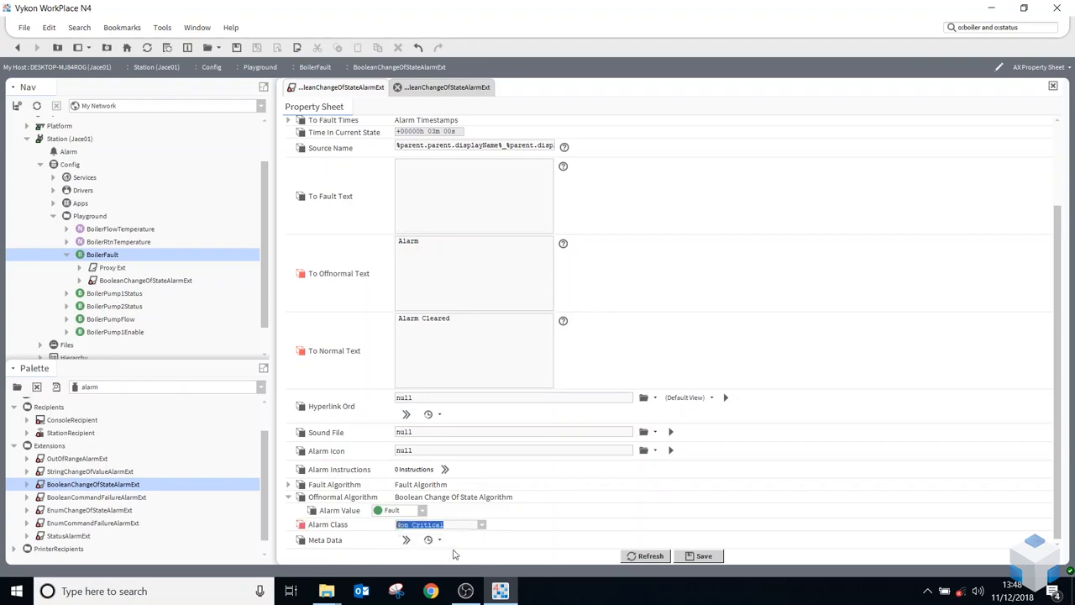
{"action": "left_click", "coordinate": [699, 556]}
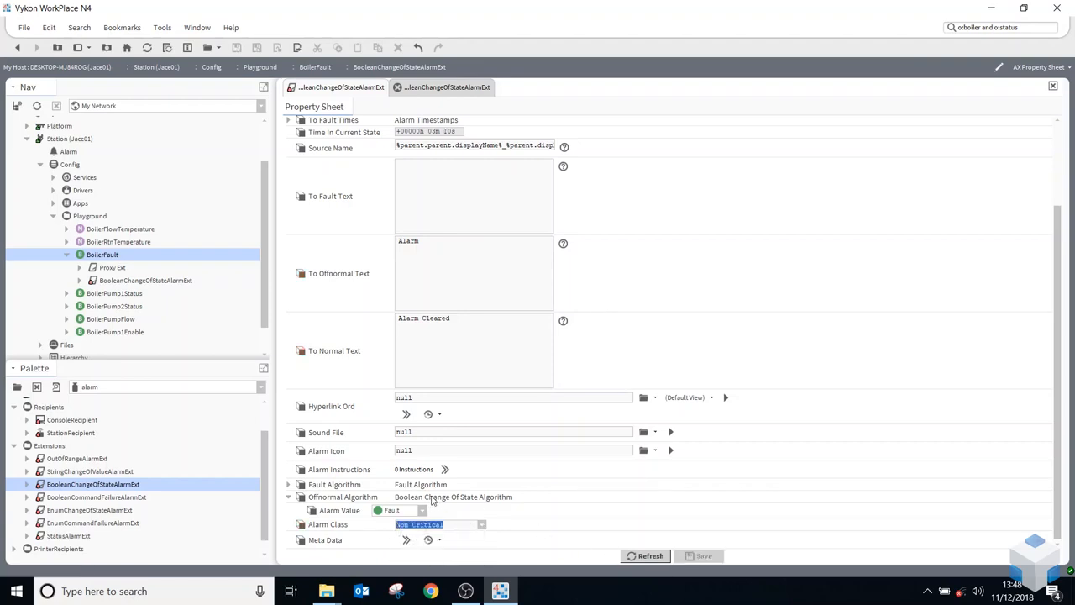
{"action": "scroll", "coordinate": [406, 507], "scroll_direction": "up", "scroll_amount": 1}
{"action": "left_click", "coordinate": [289, 521]}
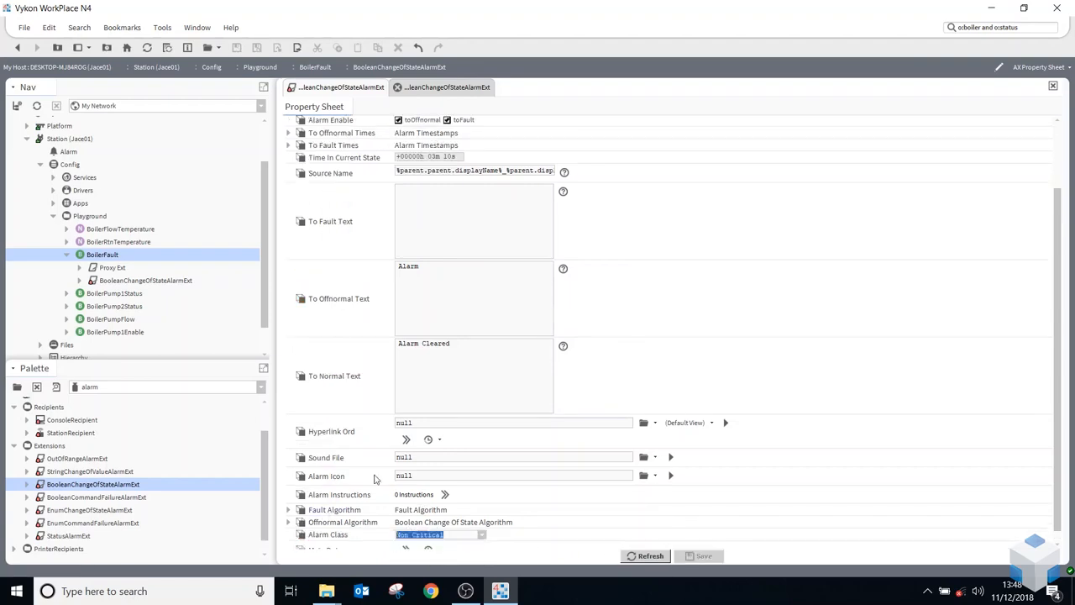
{"action": "scroll", "coordinate": [484, 438], "scroll_direction": "up", "scroll_amount": 3}
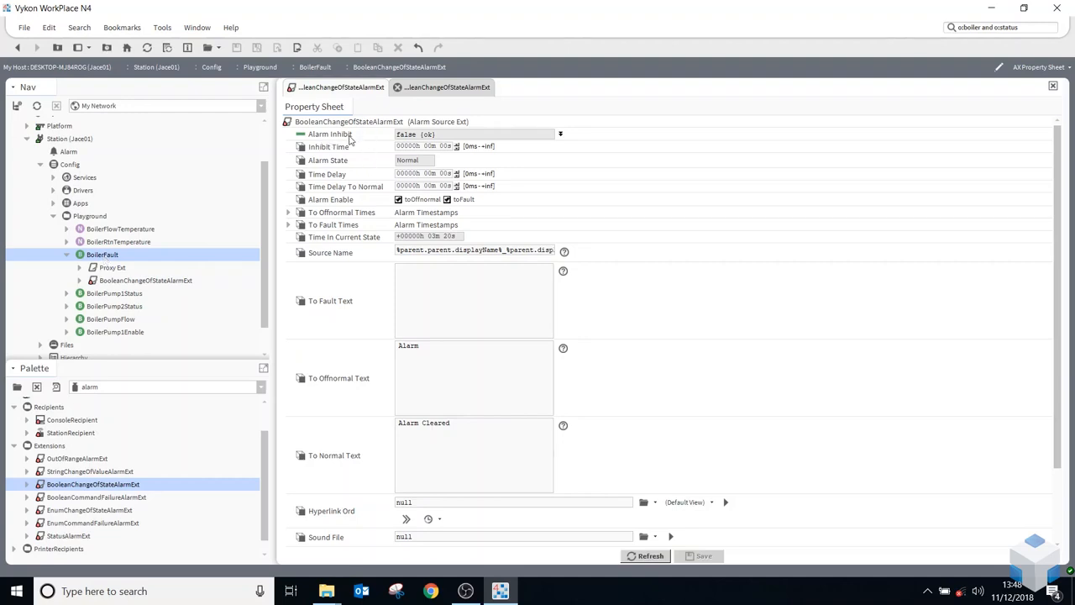
Open the wire sheet of the BoilerFault point and select its BooleanChangeOfStateAlarmExt block
{"action": "right_click", "coordinate": [98, 257]}
{"action": "mouse_move", "coordinate": [196, 179]}
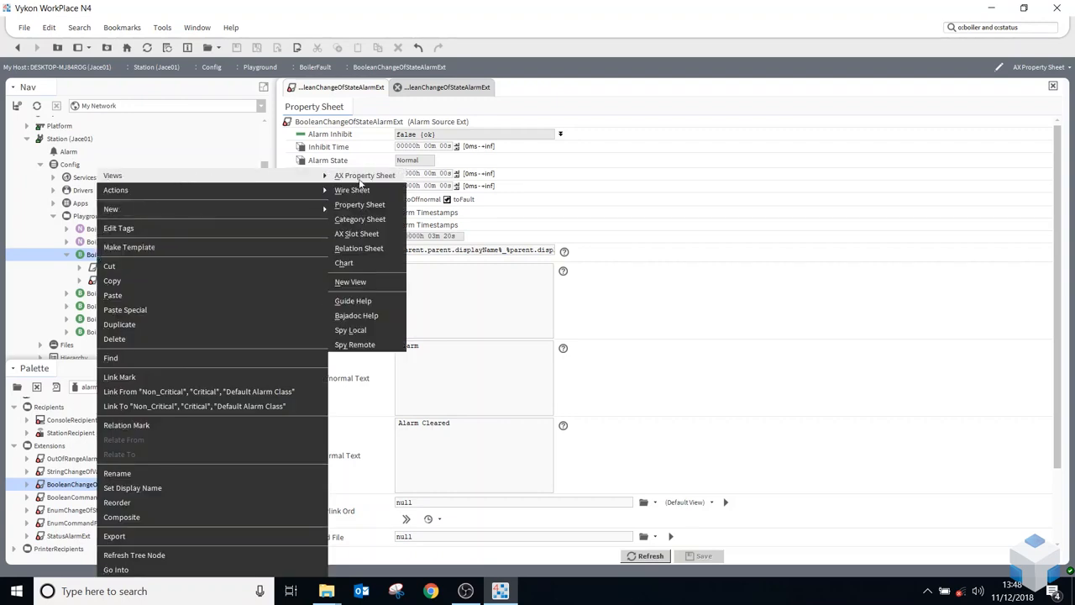
{"action": "left_click", "coordinate": [352, 189]}
{"action": "left_click", "coordinate": [354, 172]}
{"action": "right_click", "coordinate": [352, 171]}
{"action": "left_click", "coordinate": [349, 169]}
{"action": "left_click_drag", "start_coordinate": [379, 163], "coordinate": [464, 176]}
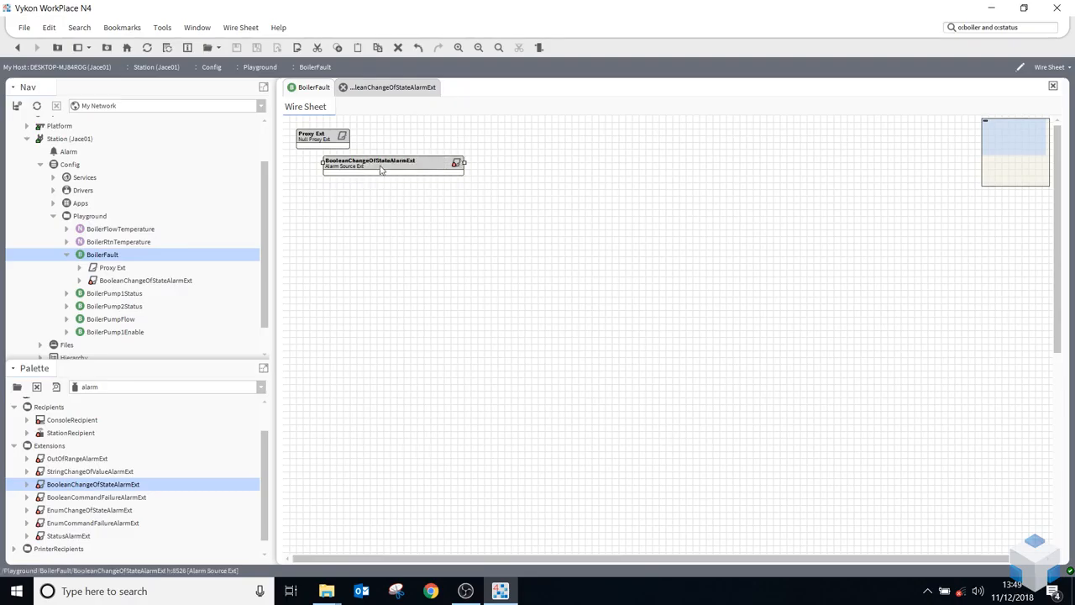
Pin Alarm Inhibit, Inhibit Time, Alarm State, Time Delay, Time Delay To Normal and Alarm Enable on the alarm extension block, and shift it further from Proxy Ext
{"action": "right_click", "coordinate": [381, 170]}
{"action": "left_click", "coordinate": [408, 532]}
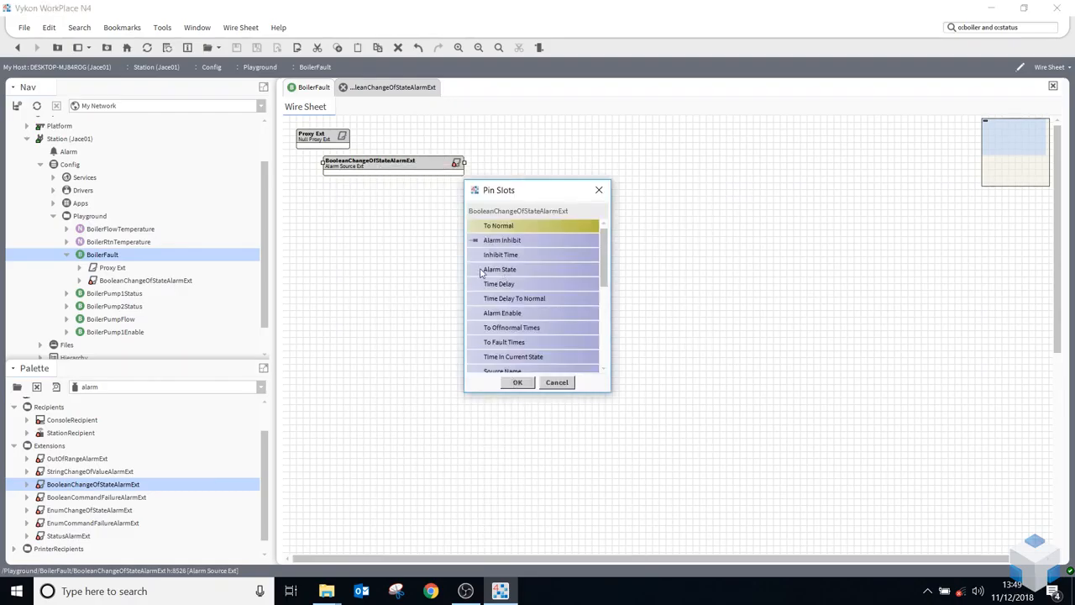
{"action": "left_click", "coordinate": [480, 273]}
{"action": "left_click", "coordinate": [475, 287]}
{"action": "left_click", "coordinate": [480, 301]}
{"action": "left_click", "coordinate": [475, 314]}
{"action": "left_click", "coordinate": [514, 384]}
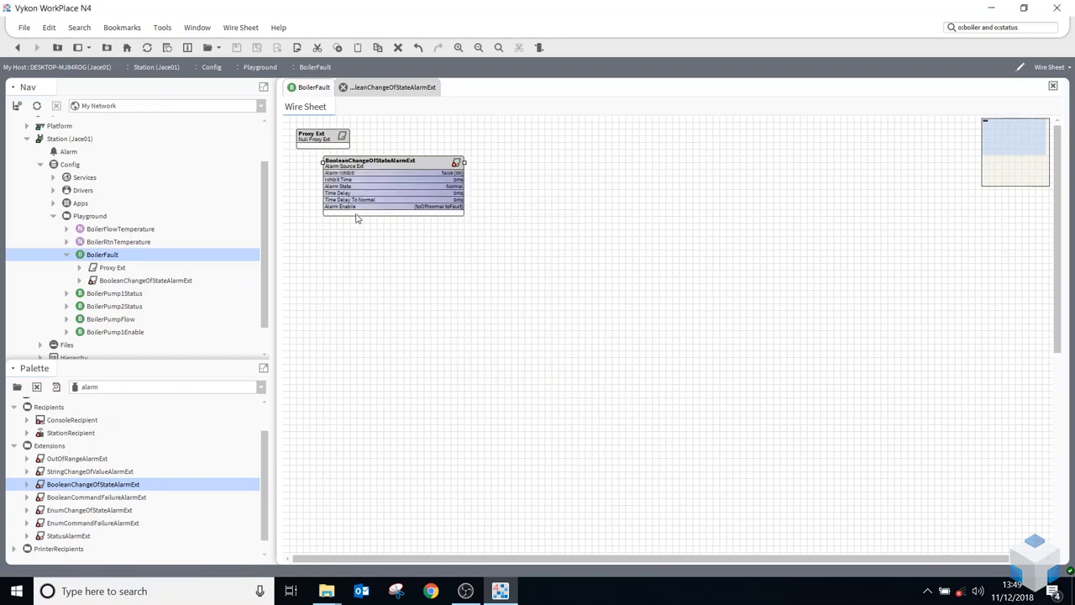
{"action": "left_click_drag", "start_coordinate": [360, 173], "coordinate": [401, 172]}
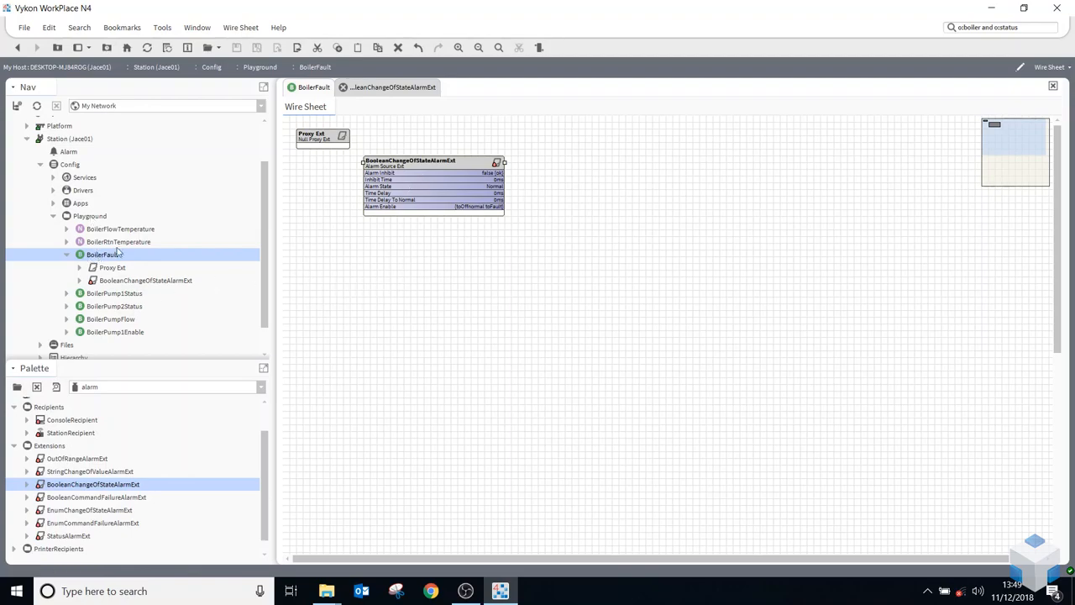
Open the alarm console of the ConsoleRecipient under the station's AlarmService
{"action": "scroll", "coordinate": [101, 243], "scroll_direction": "up", "scroll_amount": 1}
{"action": "left_click", "coordinate": [53, 216]}
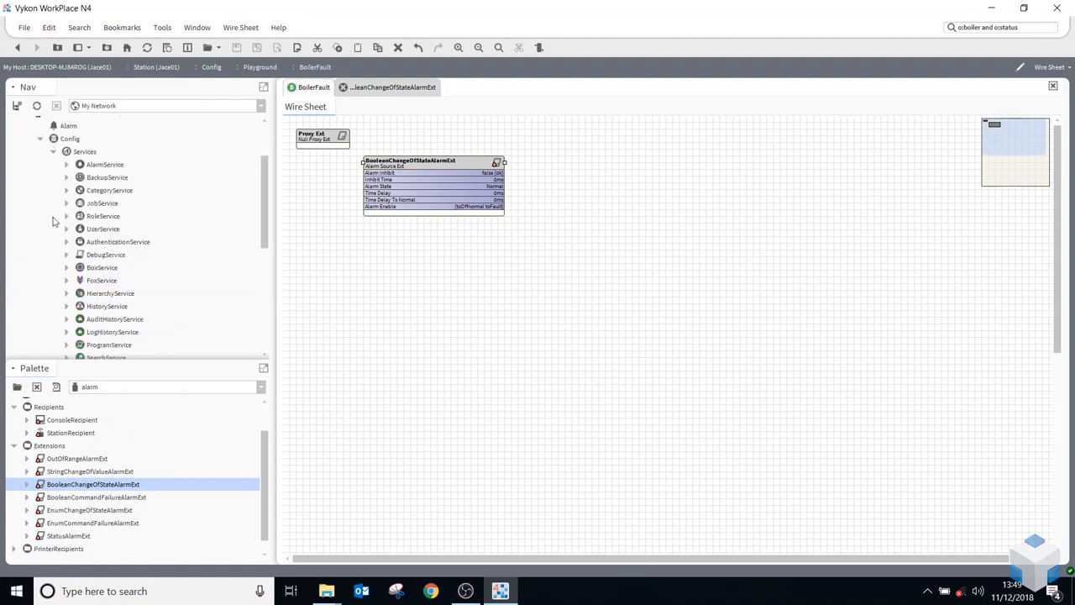
{"action": "left_click", "coordinate": [66, 166]}
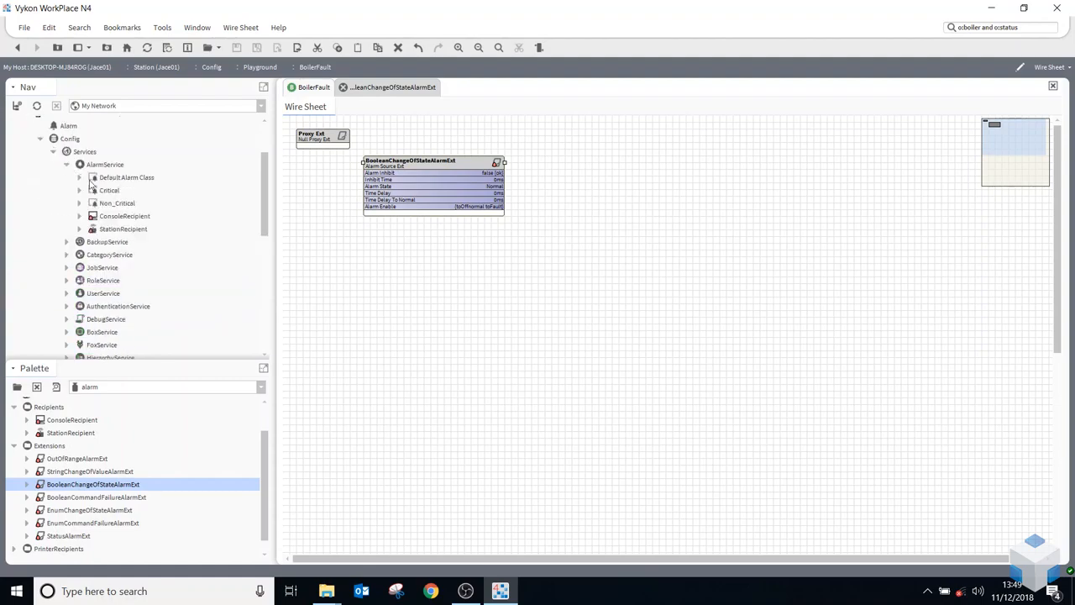
{"action": "double_click", "coordinate": [123, 218]}
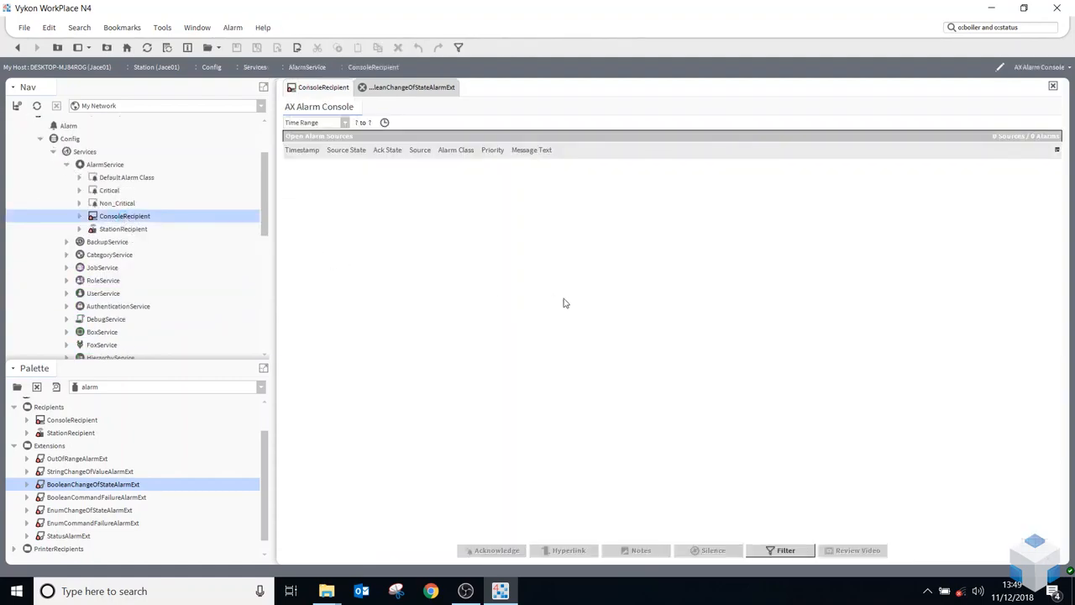
Use the Set action on the BoilerFault point in the Playground folder to put it into Fault
{"action": "scroll", "coordinate": [172, 304], "scroll_direction": "down", "scroll_amount": 10}
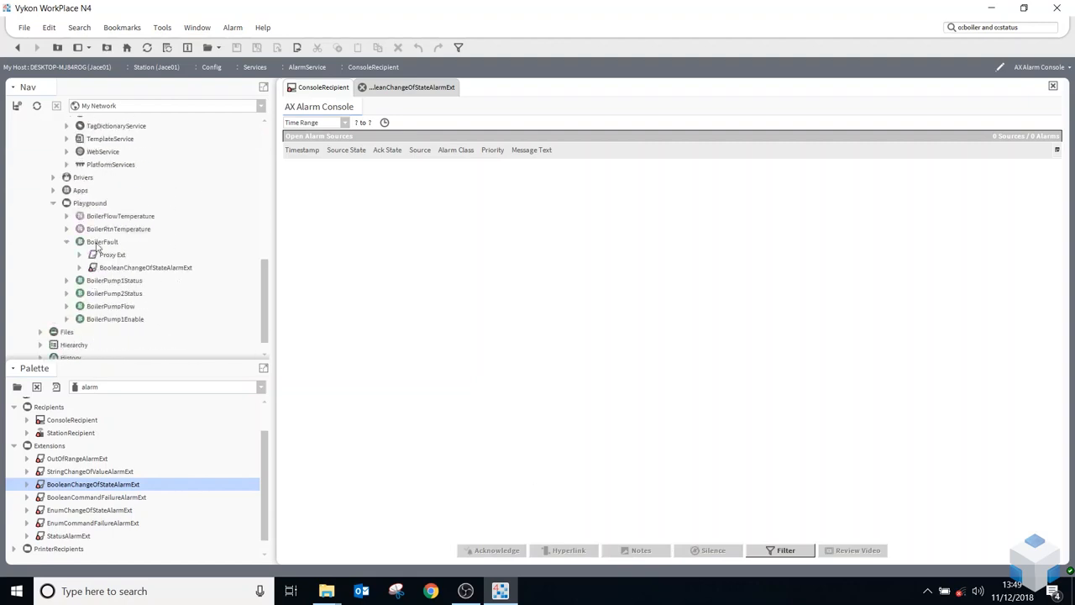
{"action": "right_click", "coordinate": [96, 243]}
{"action": "mouse_move", "coordinate": [236, 189]}
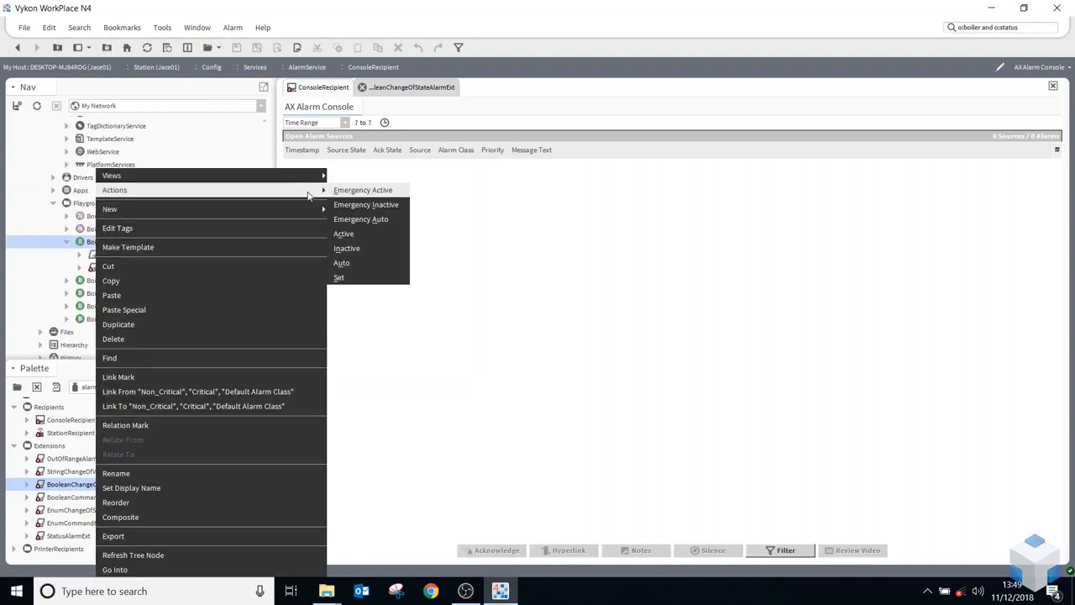
{"action": "left_click", "coordinate": [374, 278]}
{"action": "left_click", "coordinate": [546, 288]}
{"action": "left_click", "coordinate": [531, 312]}
{"action": "left_click", "coordinate": [518, 305]}
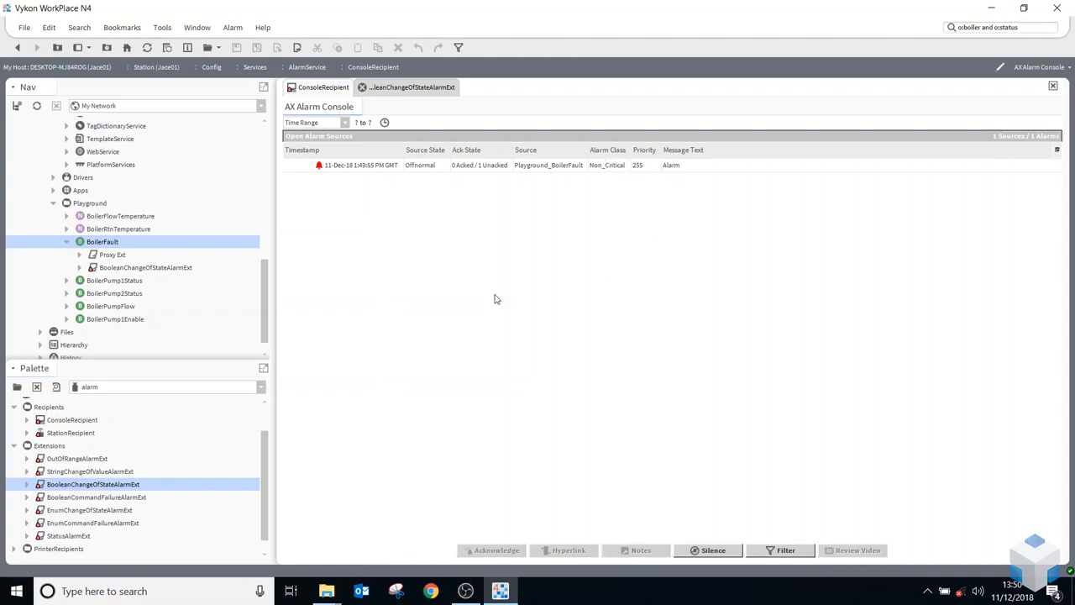
Acknowledge the open Playground_BoilerFault alarm in the alarm console
{"action": "left_click", "coordinate": [382, 168]}
{"action": "right_click", "coordinate": [382, 168]}
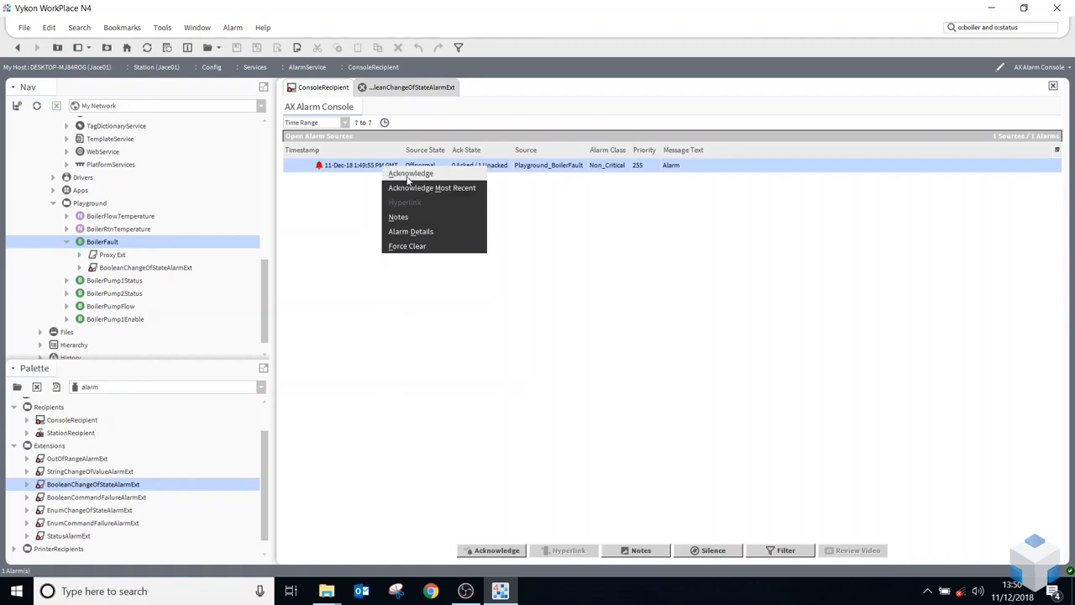
{"action": "left_click", "coordinate": [583, 246]}
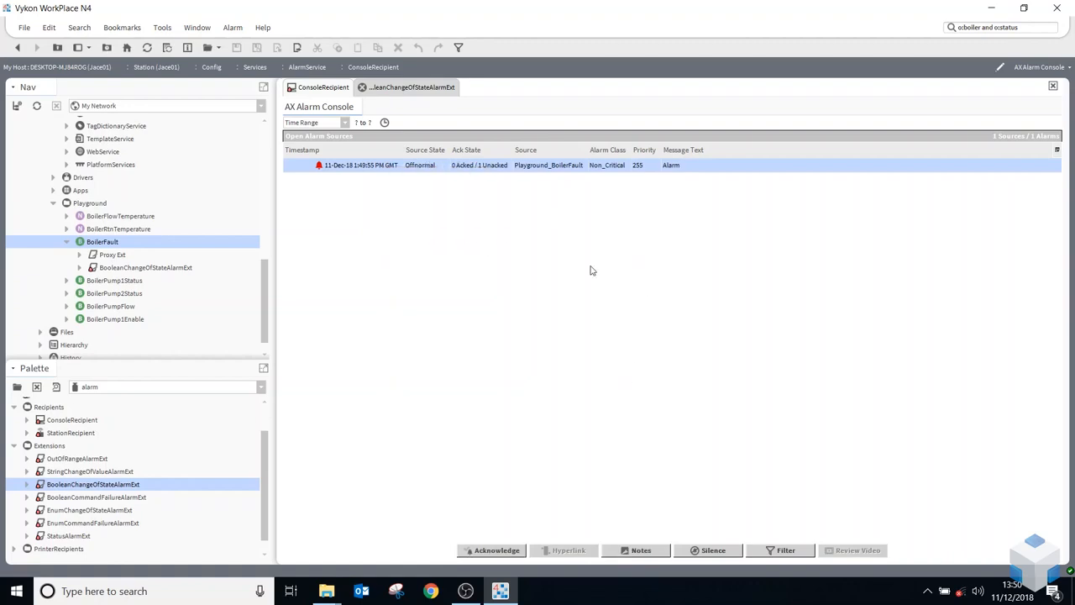
{"action": "left_click", "coordinate": [514, 548]}
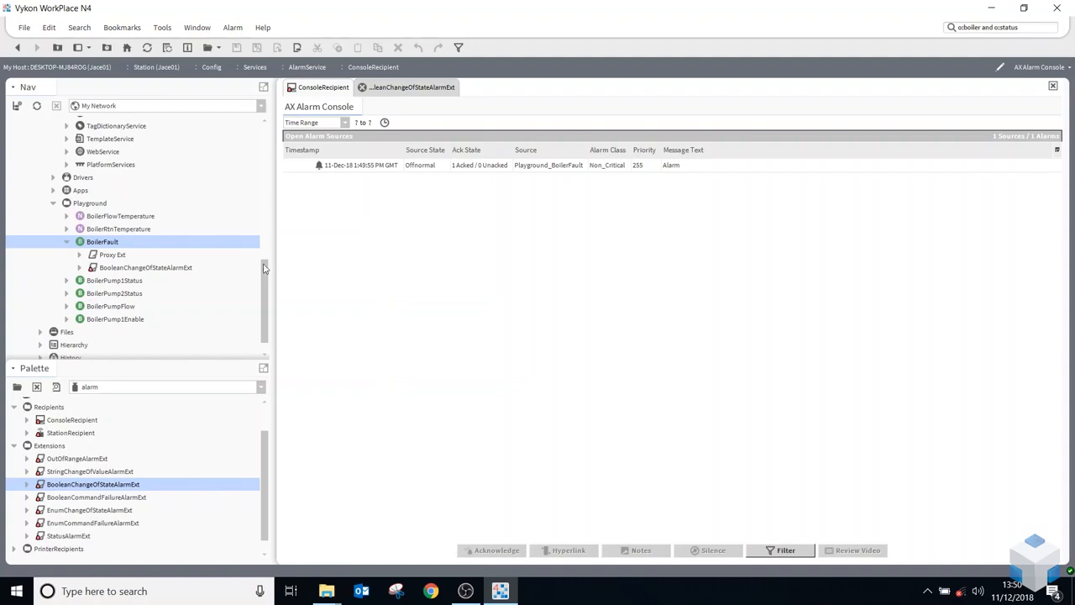
Use the Set action to return the BoilerFault point to normal, and acknowledge its Alarm Cleared entry in the console
{"action": "right_click", "coordinate": [99, 244]}
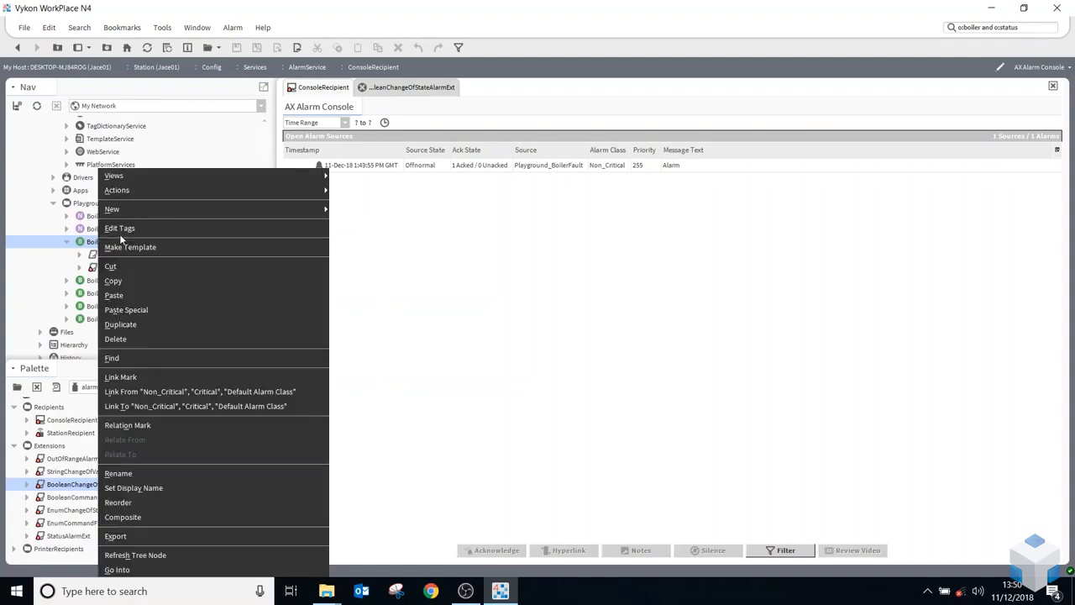
{"action": "mouse_move", "coordinate": [168, 196]}
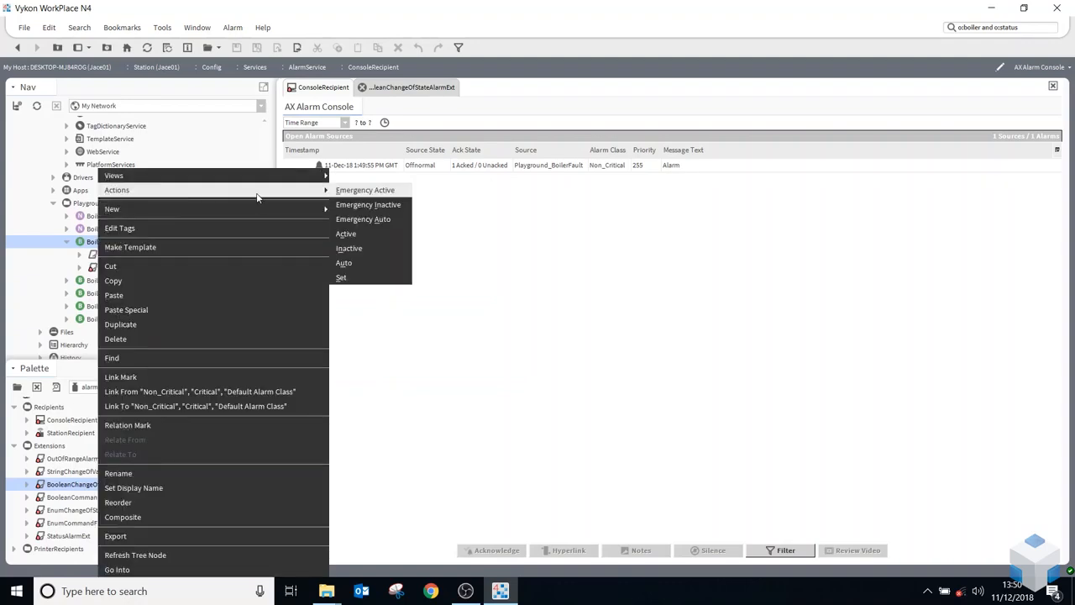
{"action": "left_click", "coordinate": [370, 277]}
{"action": "left_click", "coordinate": [511, 290]}
{"action": "left_click", "coordinate": [519, 303]}
{"action": "left_click", "coordinate": [518, 306]}
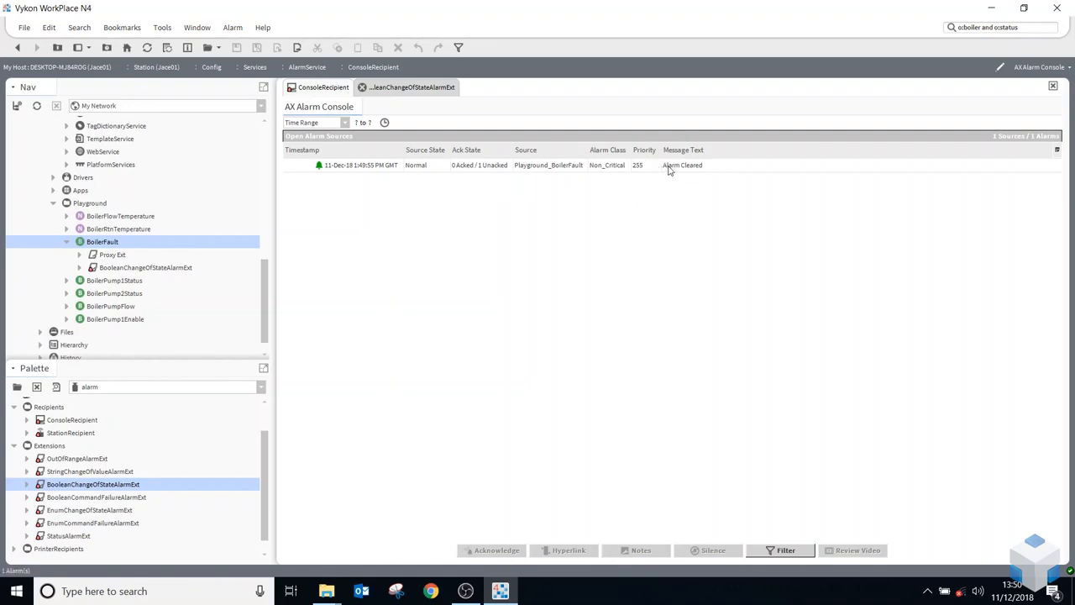
{"action": "right_click", "coordinate": [372, 170]}
{"action": "left_click", "coordinate": [404, 174]}
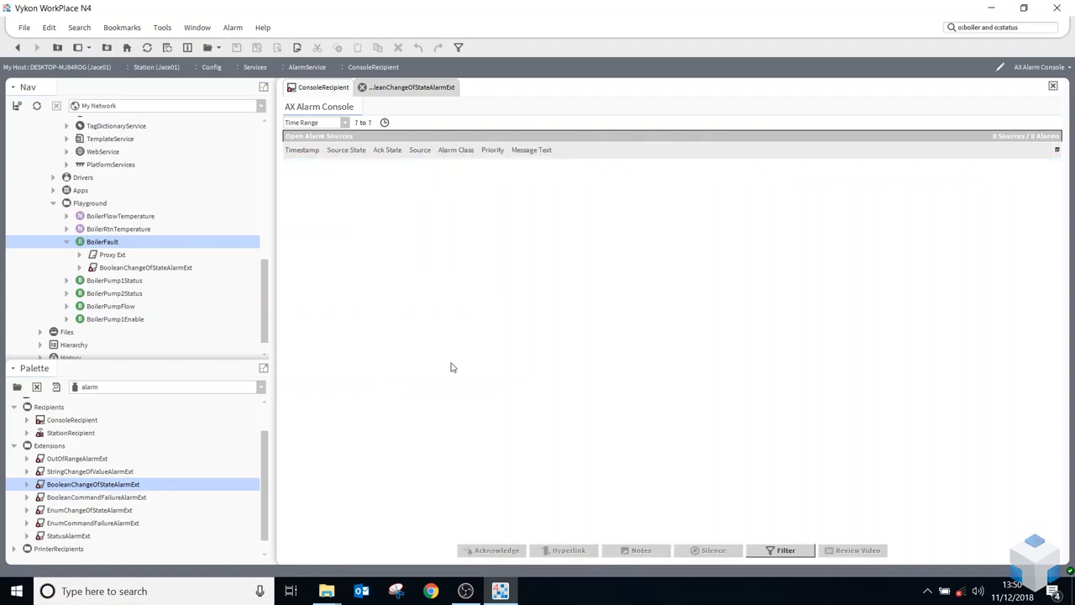
Open the Alarm database under Station (Jace01) to review today's stored alarm records
{"action": "scroll", "coordinate": [134, 281], "scroll_direction": "up", "scroll_amount": 2}
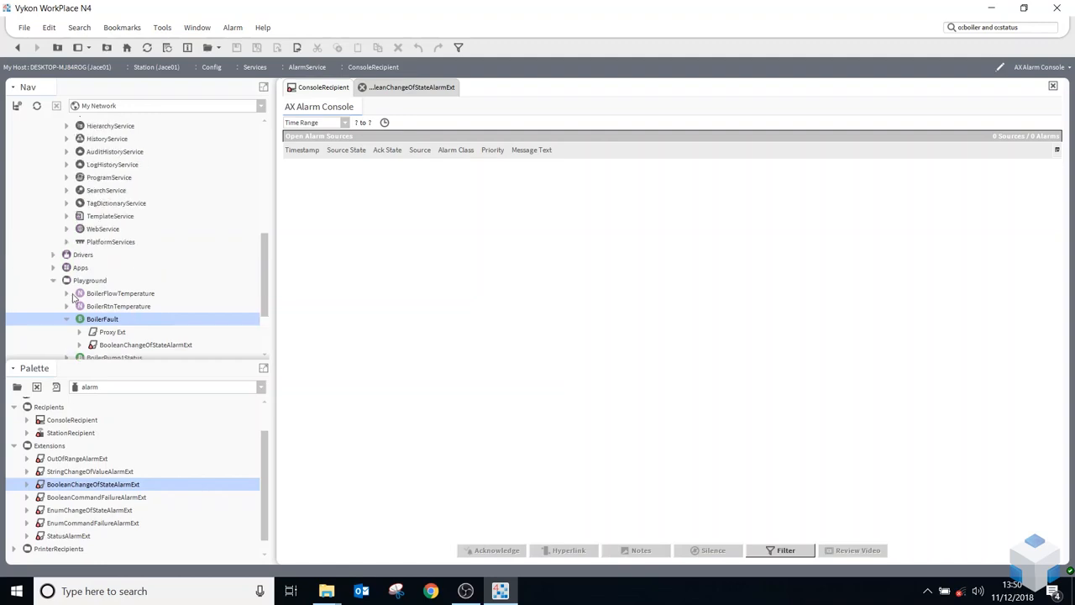
{"action": "left_click", "coordinate": [67, 319]}
{"action": "scroll", "coordinate": [84, 275], "scroll_direction": "up", "scroll_amount": 5}
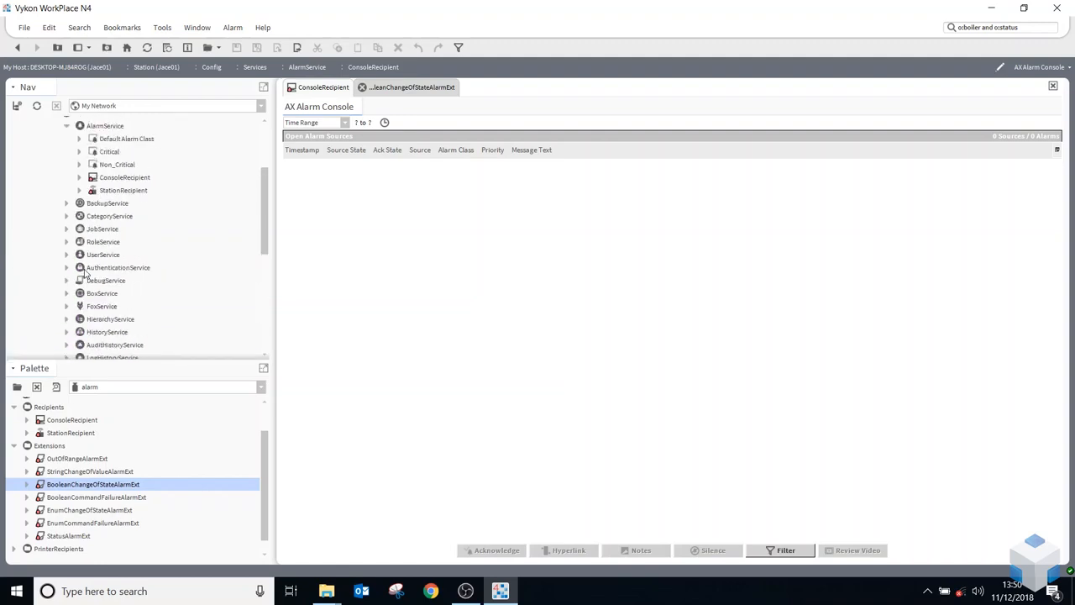
{"action": "scroll", "coordinate": [84, 273], "scroll_direction": "up", "scroll_amount": 3}
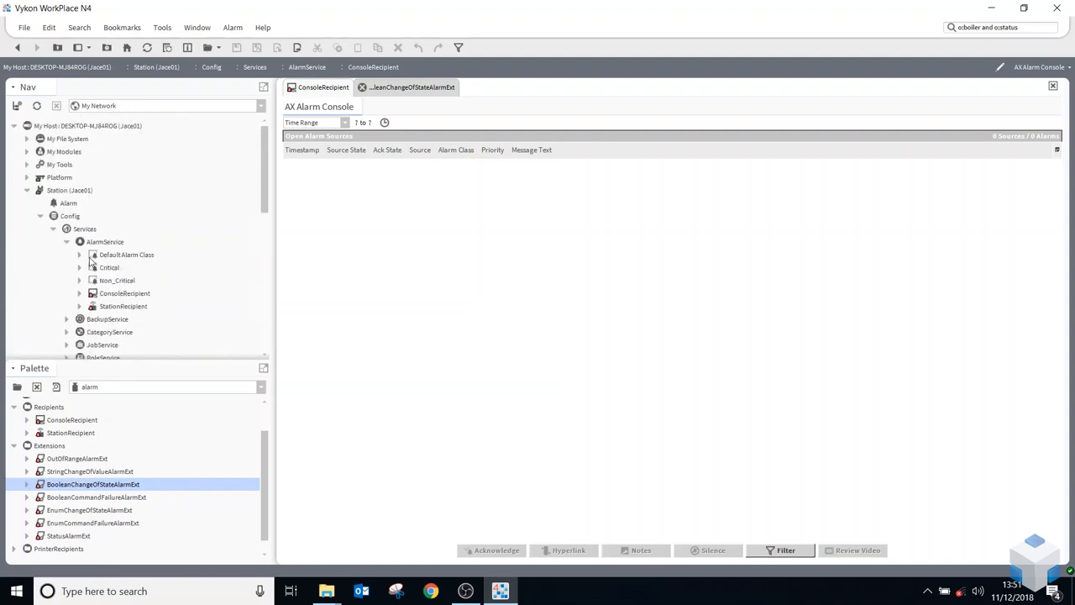
{"action": "double_click", "coordinate": [65, 205]}
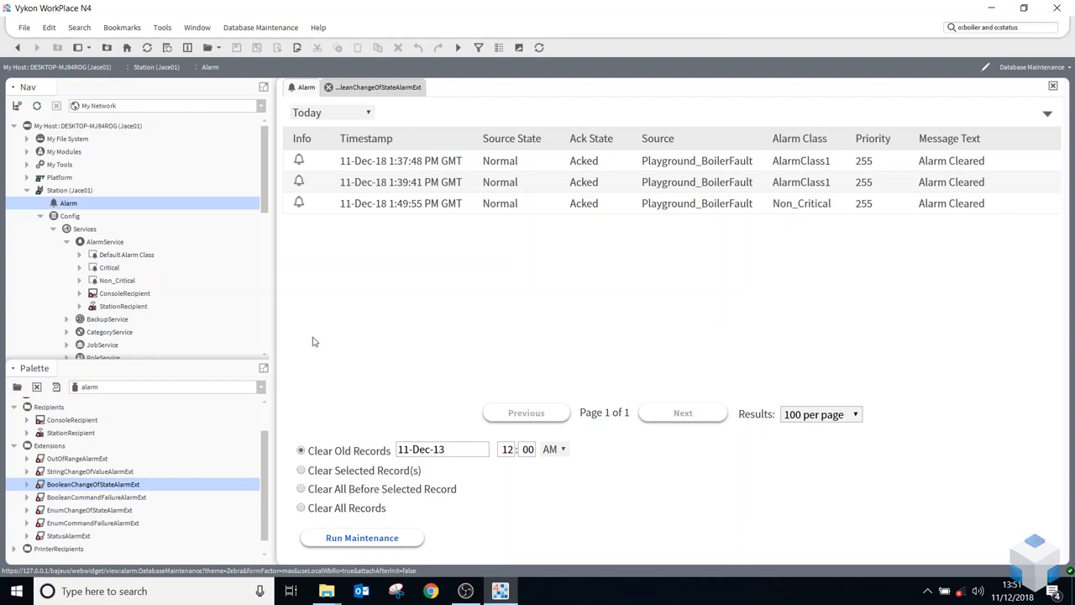
Copy the BooleanChangeOfStateAlarmExt from BoilerFault to the BoilerPump1Status point, keeping its name, and expand that point
{"action": "left_click", "coordinate": [67, 242]}
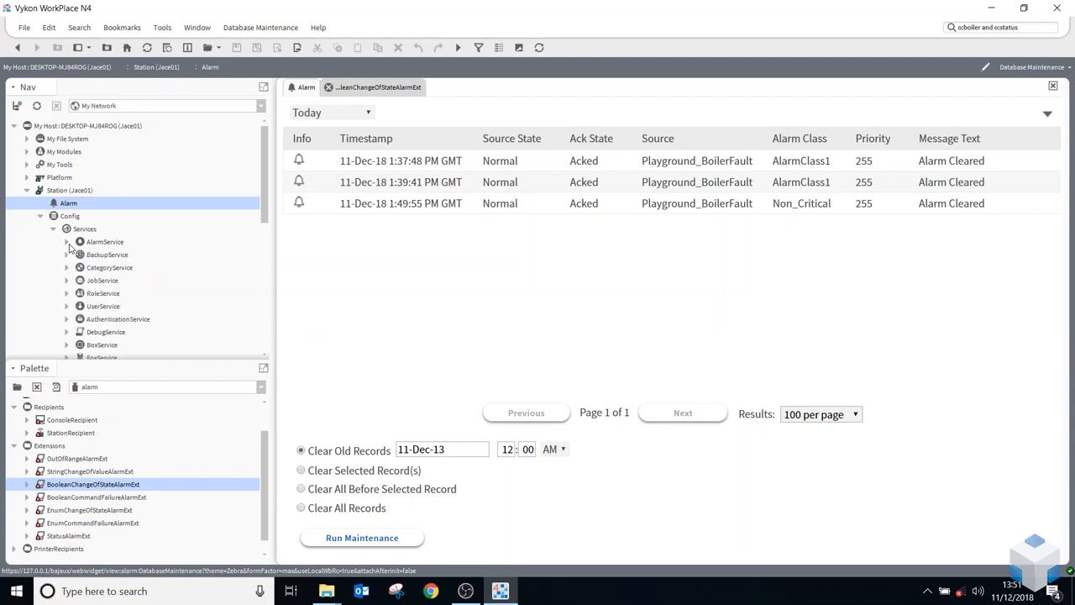
{"action": "scroll", "coordinate": [71, 250], "scroll_direction": "down", "scroll_amount": 5}
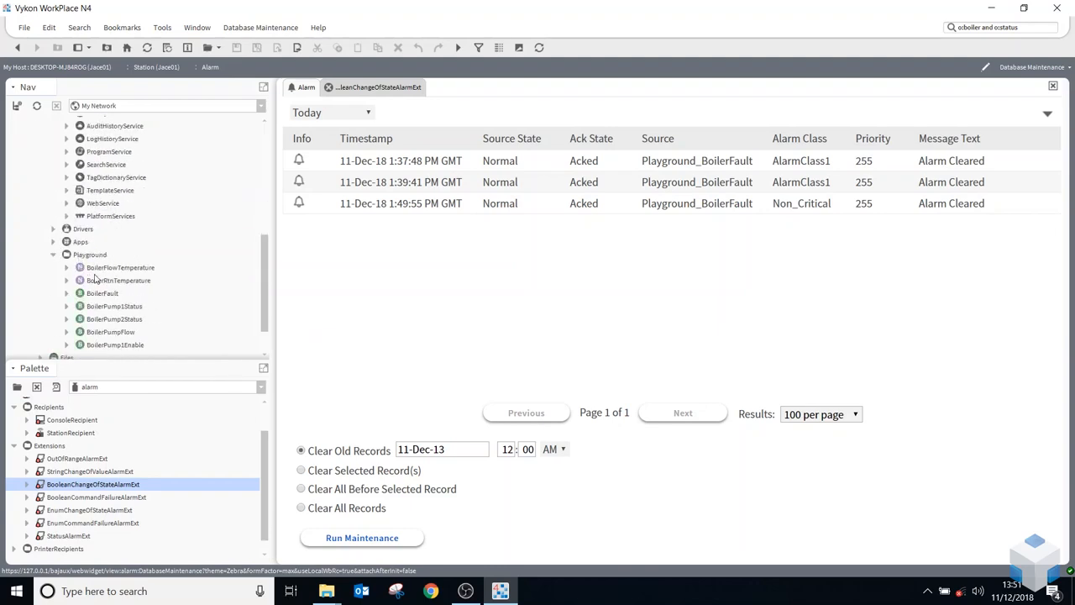
{"action": "left_click", "coordinate": [99, 271]}
{"action": "left_click", "coordinate": [67, 295]}
{"action": "scroll", "coordinate": [117, 307], "scroll_direction": "down", "scroll_amount": 1}
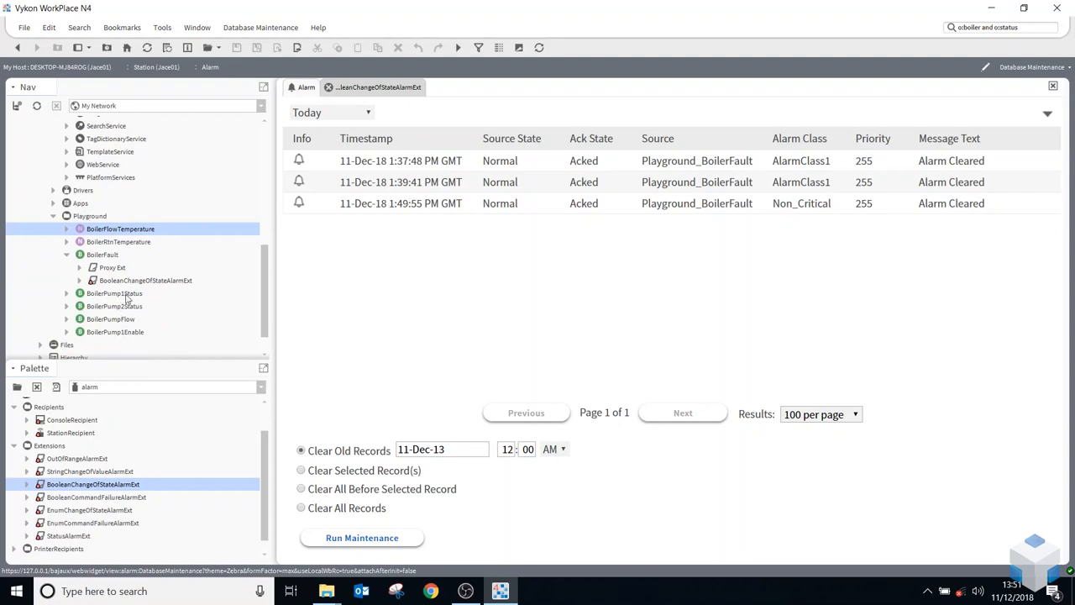
{"action": "left_click", "coordinate": [101, 256]}
{"action": "left_click", "coordinate": [133, 285]}
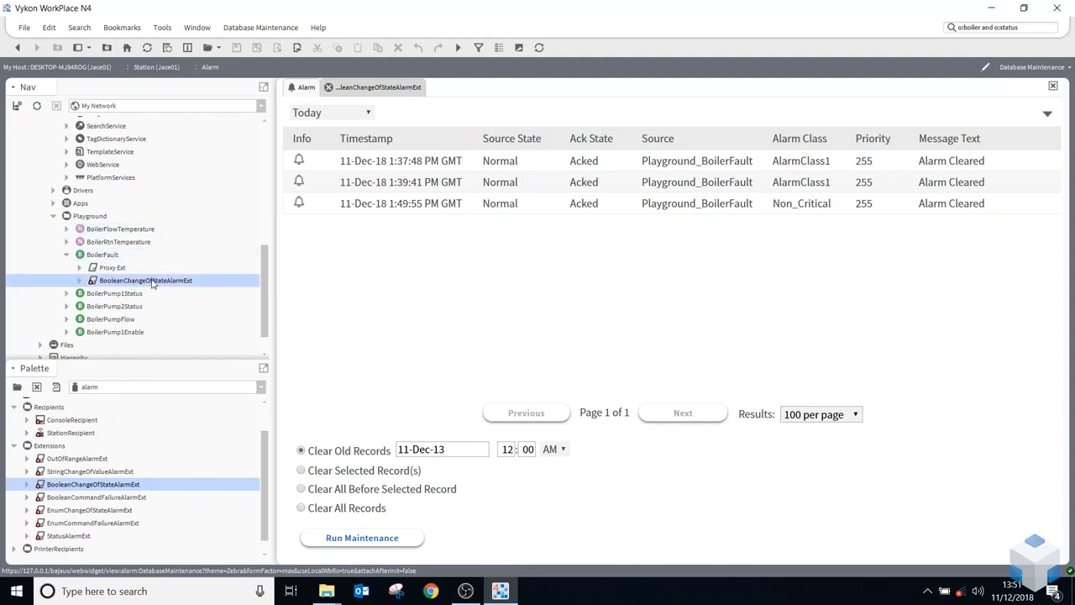
{"action": "left_click_drag", "start_coordinate": [152, 284], "coordinate": [88, 296]}
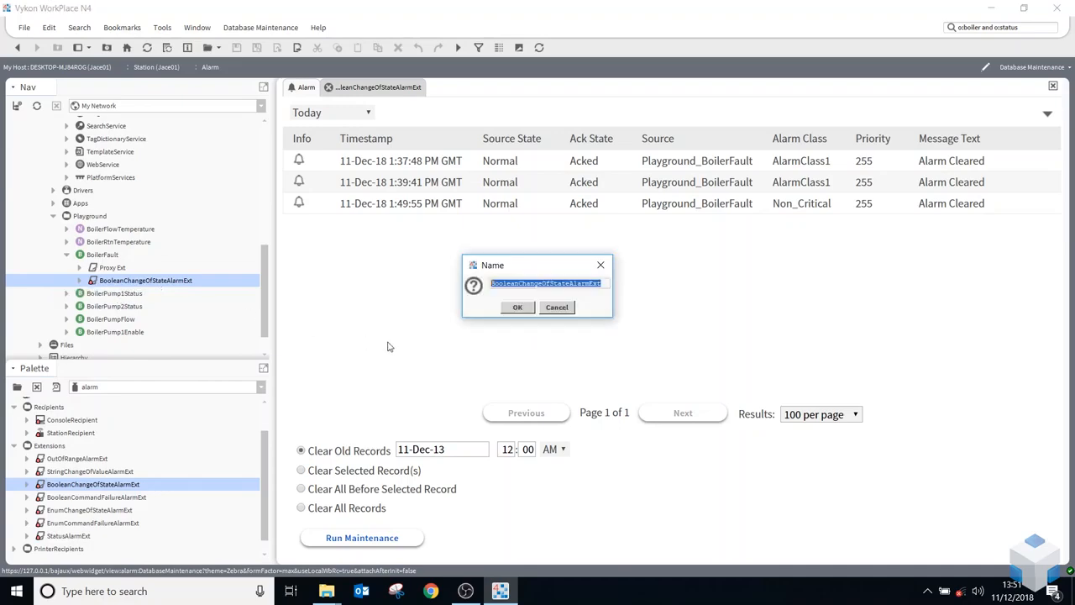
{"action": "left_click", "coordinate": [516, 307]}
{"action": "left_click", "coordinate": [67, 294]}
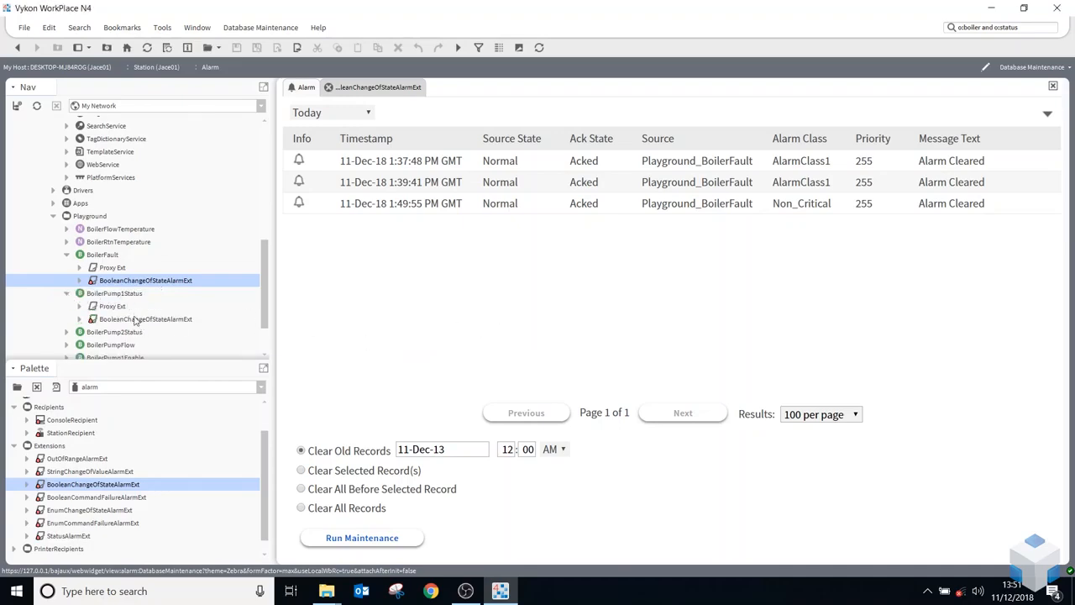
Review the alarm texts, alarm class and Offnormal Algorithm alarm value in the property sheet of BoilerPump1Status's alarm extension
{"action": "double_click", "coordinate": [137, 322]}
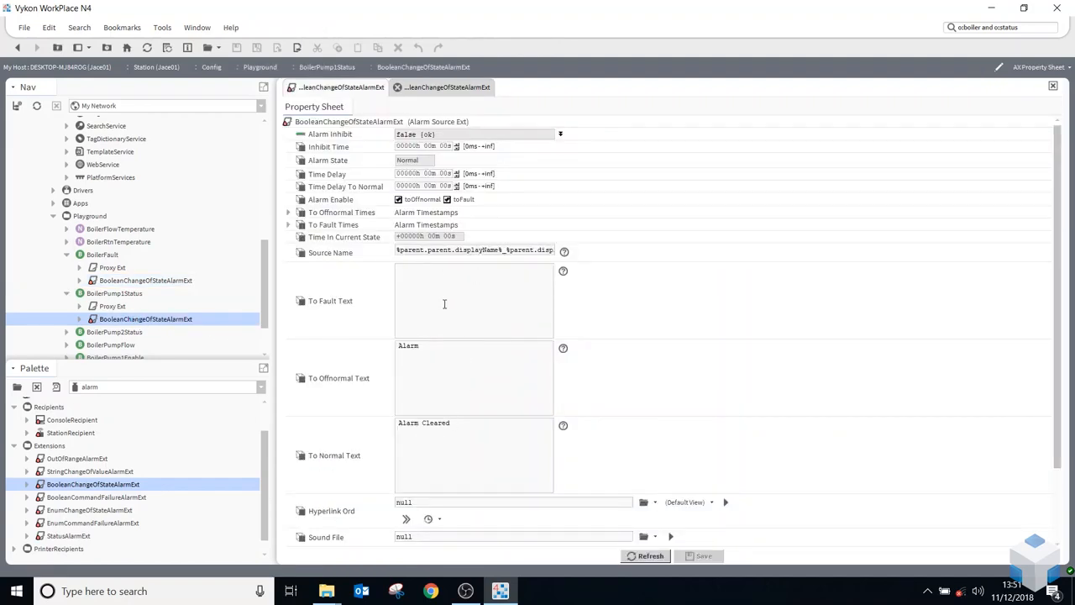
{"action": "scroll", "coordinate": [444, 304], "scroll_direction": "down", "scroll_amount": 3}
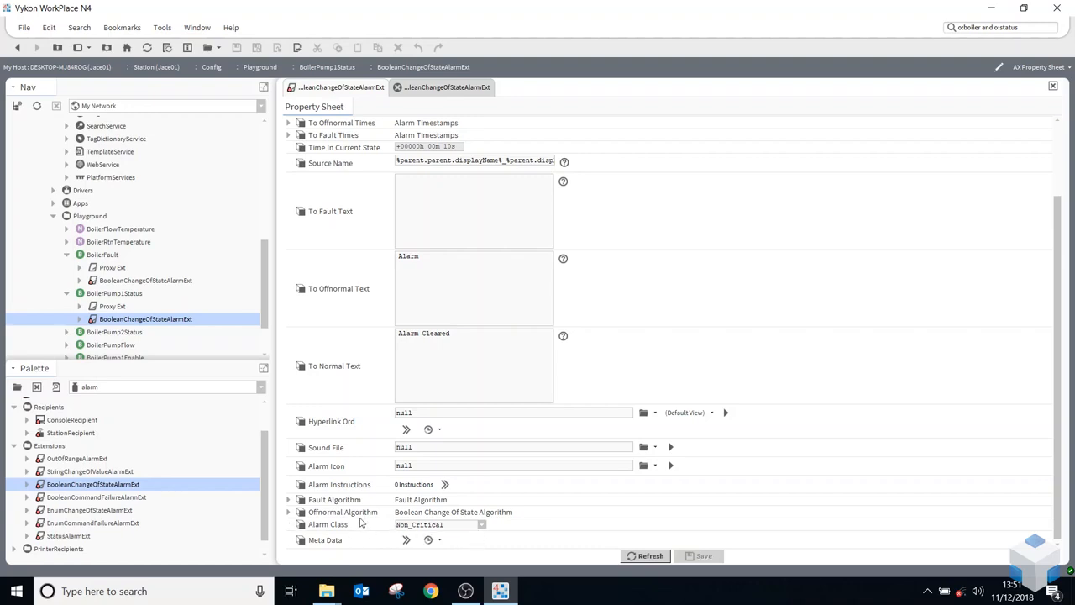
{"action": "left_click", "coordinate": [288, 513]}
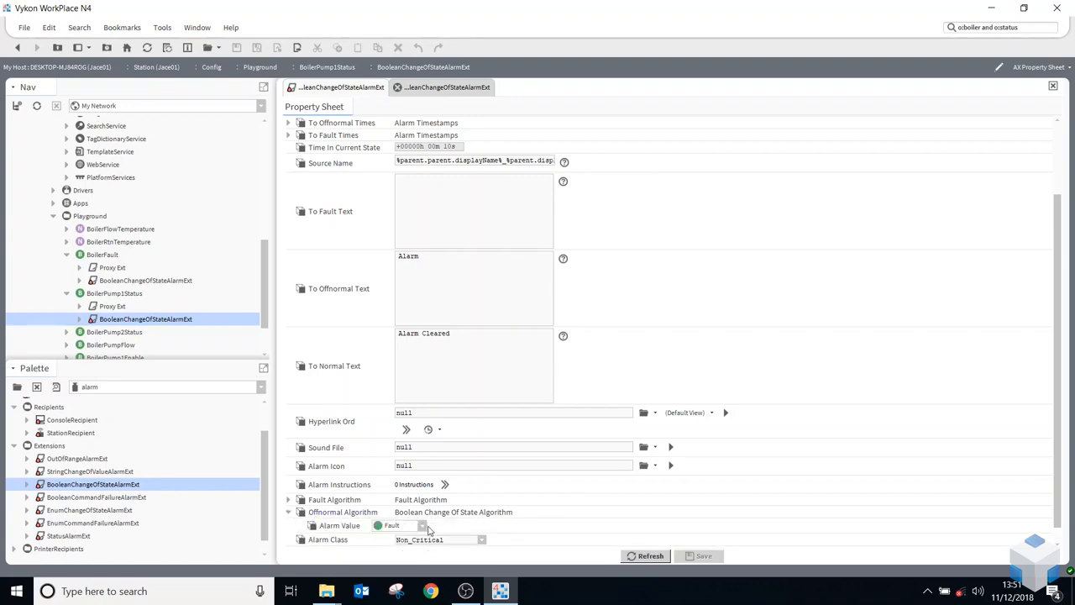
{"action": "left_click_drag", "start_coordinate": [488, 335], "coordinate": [327, 343]}
{"action": "double_click", "coordinate": [447, 257]}
{"action": "left_click_drag", "start_coordinate": [457, 345], "coordinate": [375, 349]}
Copy the BooleanChangeOfStateAlarmExt from BoilerPump1Status to the BoilerPump2Status point, keeping its name
{"action": "left_click_drag", "start_coordinate": [124, 322], "coordinate": [112, 336]}
{"action": "left_click", "coordinate": [511, 307]}
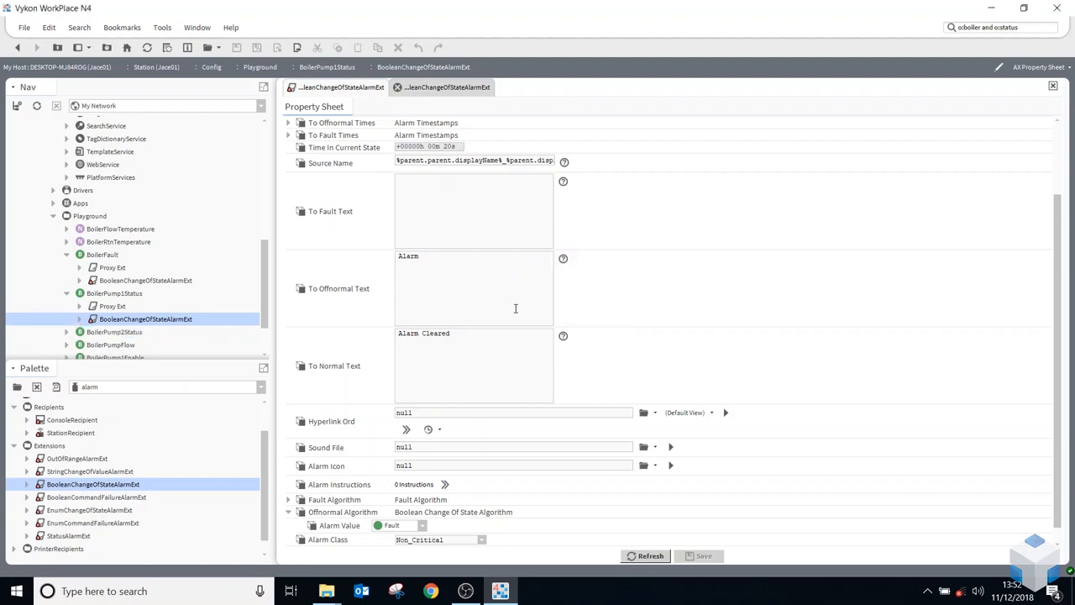
{"action": "left_click", "coordinate": [66, 333]}
{"action": "scroll", "coordinate": [168, 320], "scroll_direction": "down", "scroll_amount": 2}
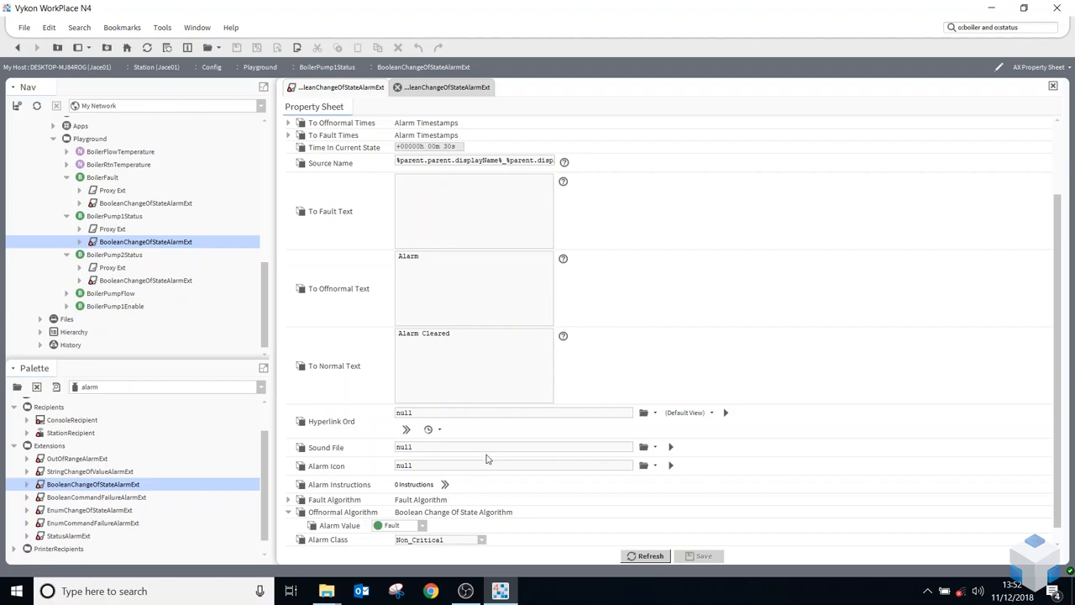
{"action": "scroll", "coordinate": [487, 458], "scroll_direction": "down", "scroll_amount": 1}
{"action": "scroll", "coordinate": [544, 330], "scroll_direction": "up", "scroll_amount": 3}
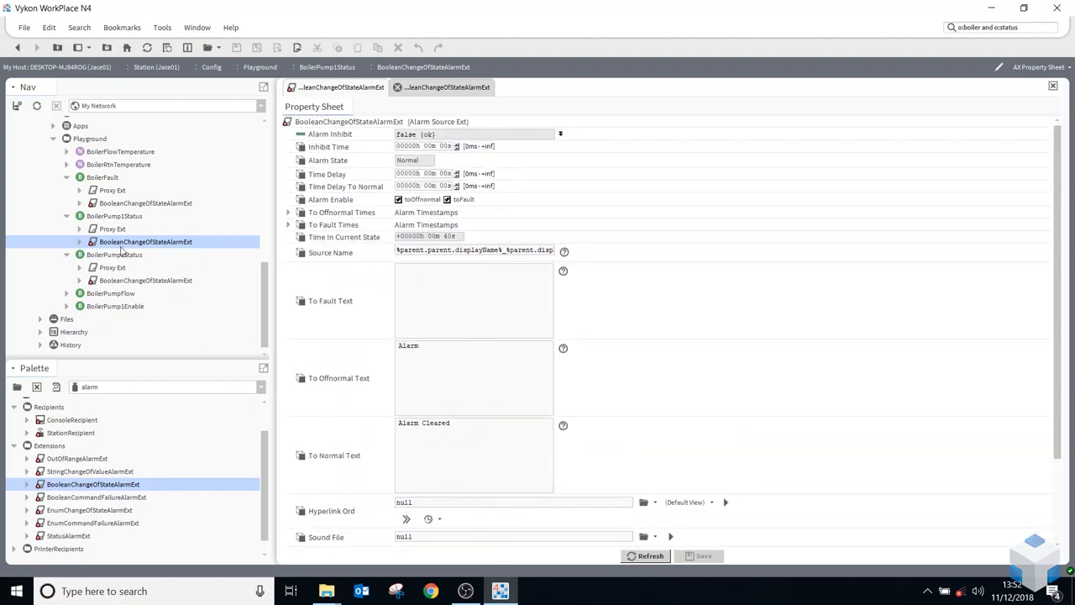
Collapse the Boolean points and add an OutOfRangeAlarmExt from the alarm palette to BoilerFlowTemperature, keeping the default name
{"action": "left_click", "coordinate": [67, 177]}
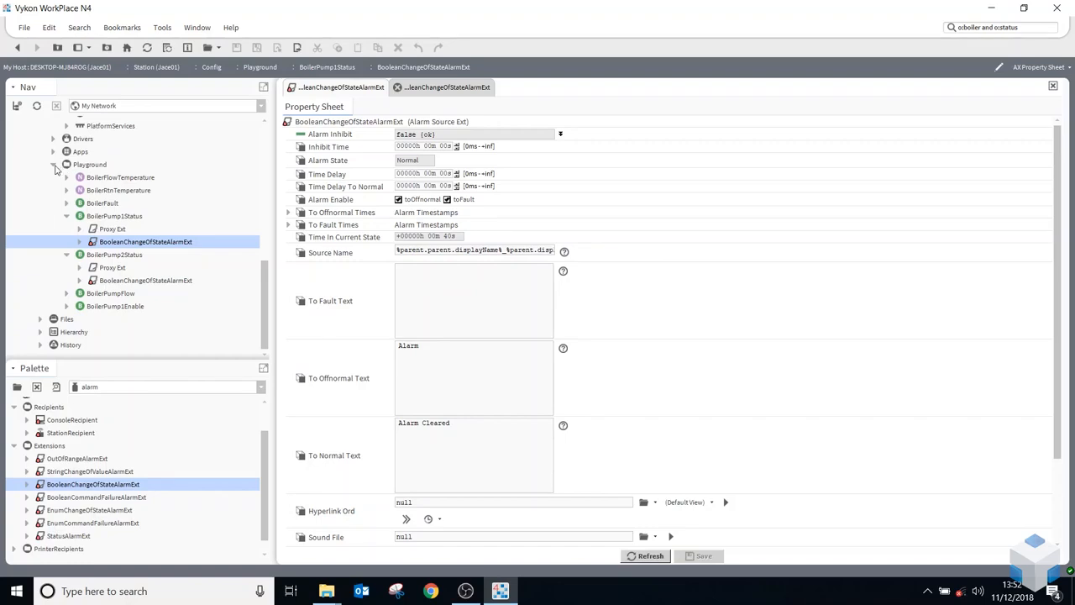
{"action": "left_click", "coordinate": [67, 216]}
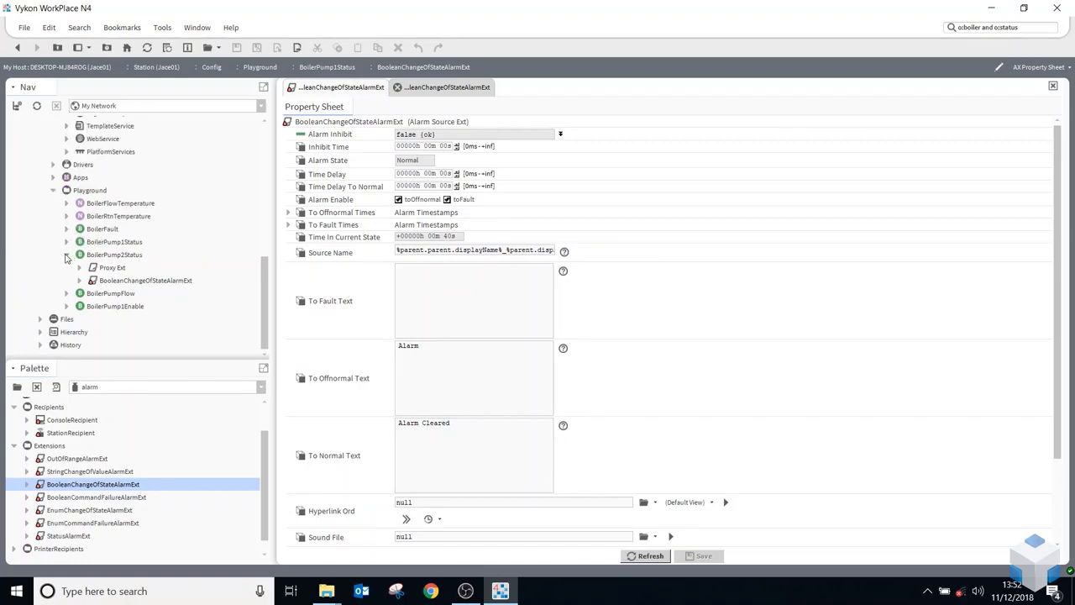
{"action": "left_click", "coordinate": [66, 256]}
{"action": "left_click", "coordinate": [109, 233]}
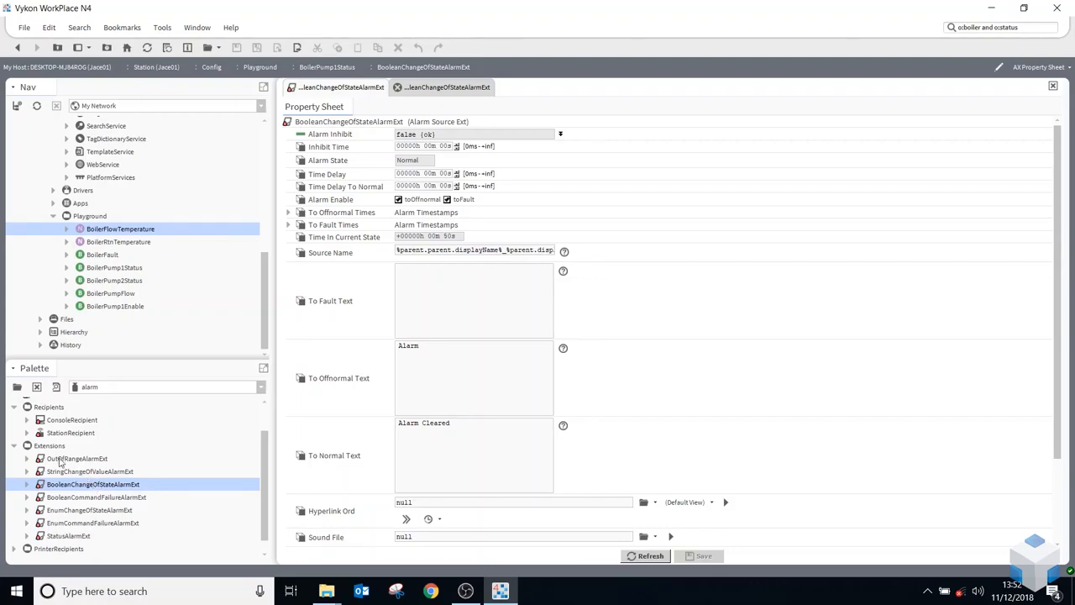
{"action": "left_click", "coordinate": [91, 458]}
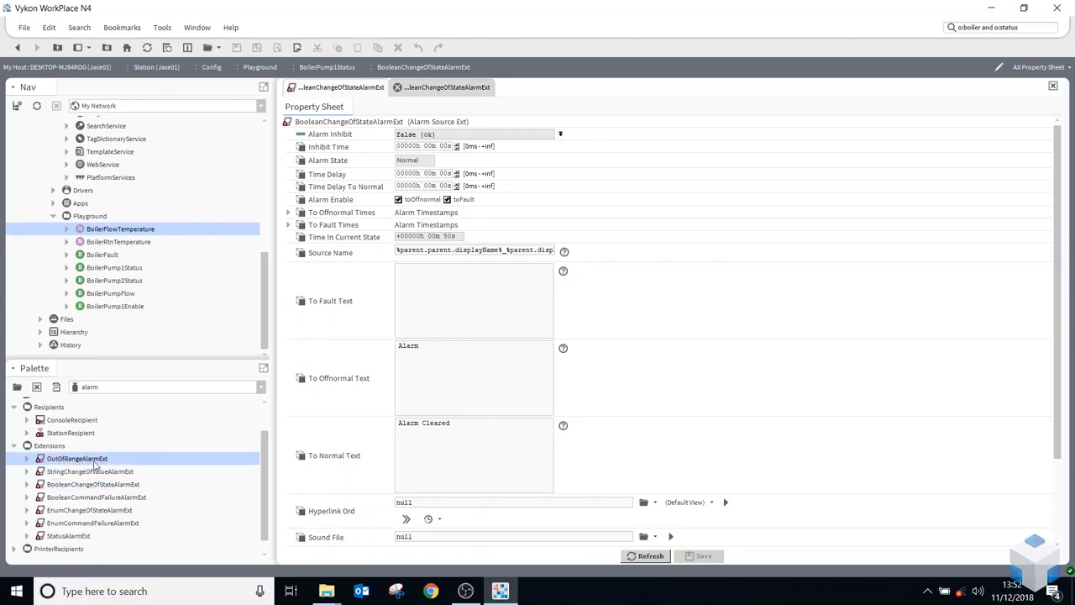
{"action": "left_click_drag", "start_coordinate": [92, 464], "coordinate": [111, 231]}
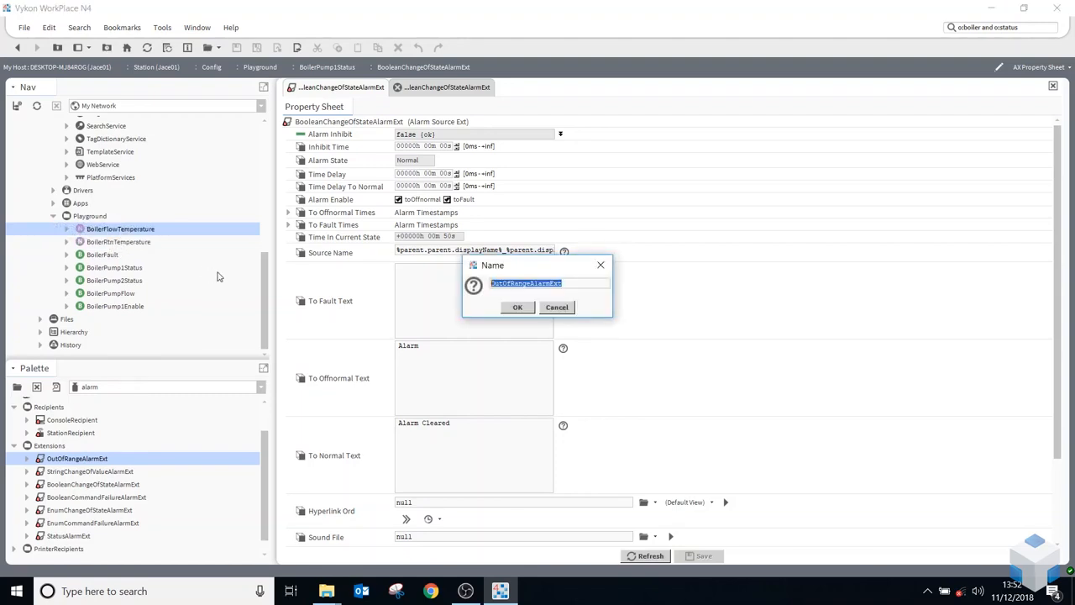
{"action": "left_click", "coordinate": [518, 308]}
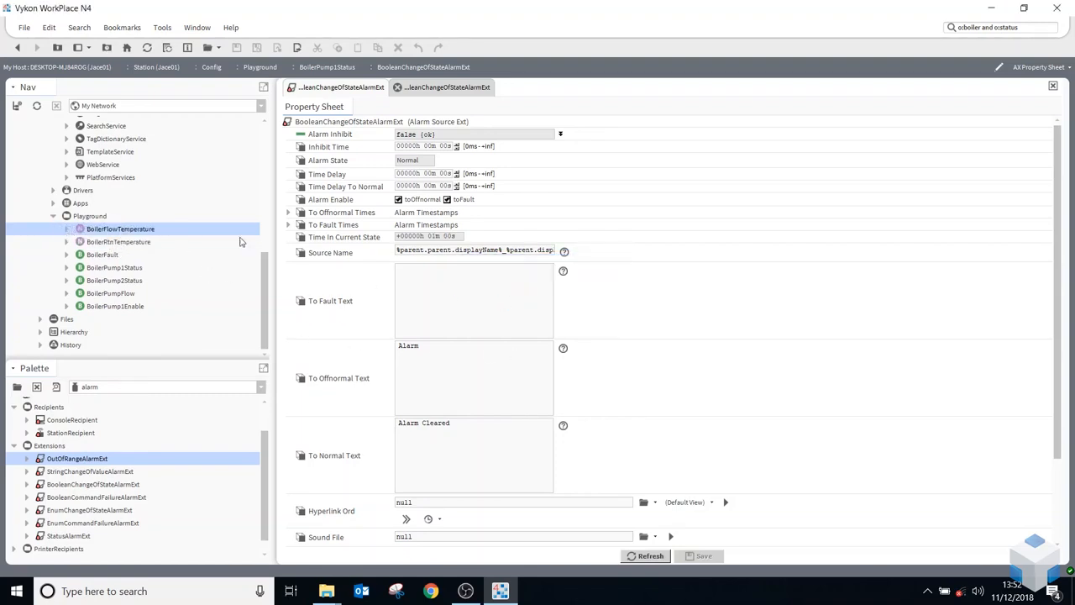
Copy the Source Name %parent.parent.displayName%_%parent.displayName% from BoilerPump1Status's alarm extension into BoilerFlowTemperature's OutOfRangeAlarmExt
{"action": "left_click_drag", "start_coordinate": [396, 250], "coordinate": [718, 313]}
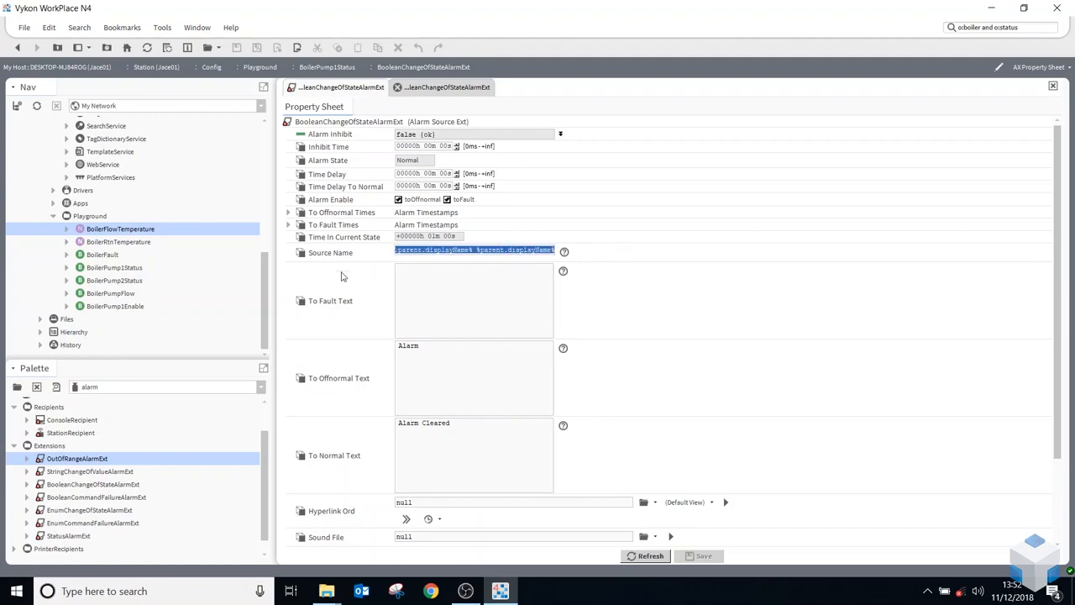
{"action": "left_click", "coordinate": [67, 229]}
{"action": "left_click", "coordinate": [132, 256]}
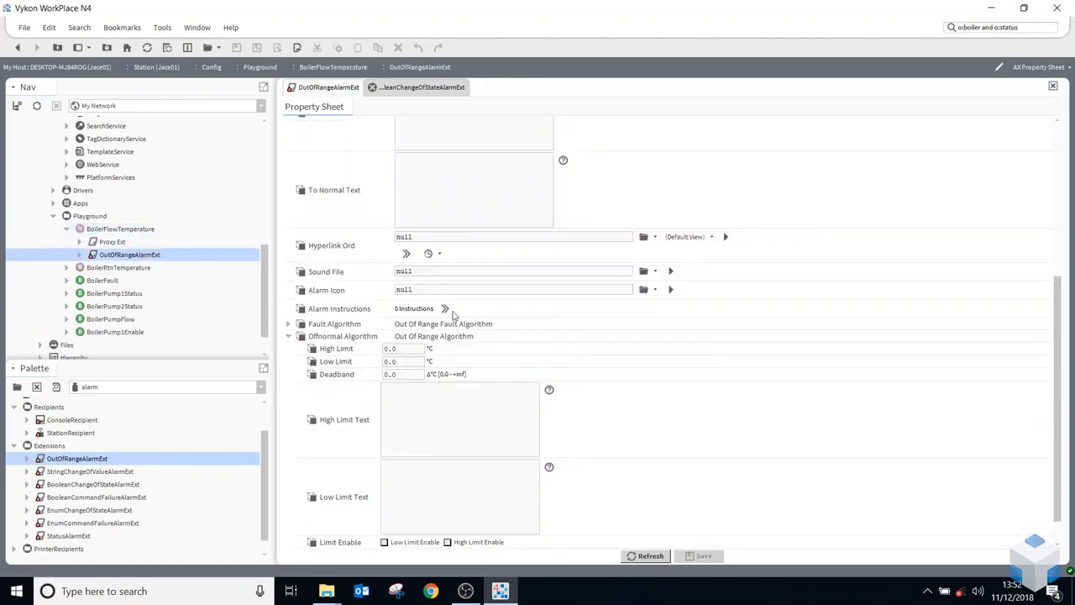
{"action": "scroll", "coordinate": [432, 375], "scroll_direction": "up", "scroll_amount": 5}
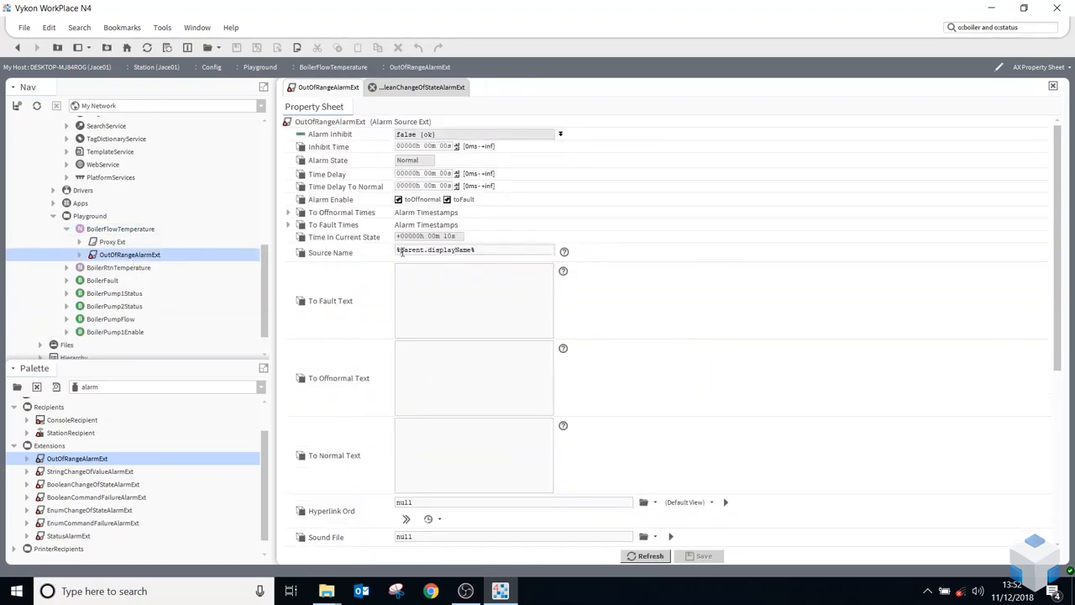
{"action": "left_click_drag", "start_coordinate": [495, 251], "coordinate": [299, 243]}
{"action": "type", "text": "%parent.displayName%_%parent.displayName%"}
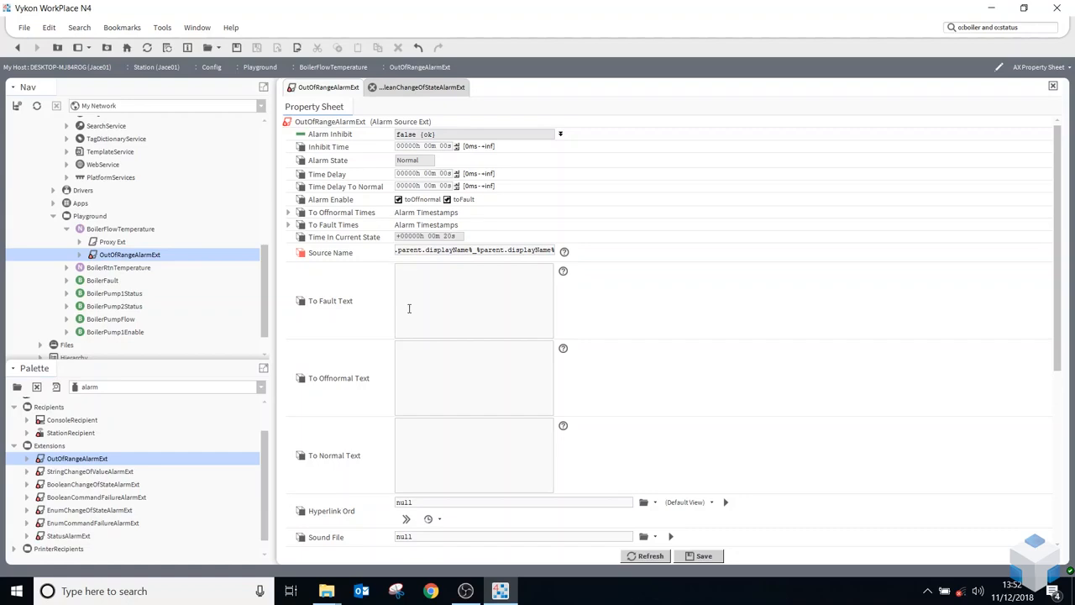
Set the High Limit of the Offnormal Algorithm to 26 °C in BoilerFlowTemperature's OutOfRangeAlarmExt
{"action": "scroll", "coordinate": [407, 326], "scroll_direction": "down", "scroll_amount": 2}
{"action": "scroll", "coordinate": [407, 326], "scroll_direction": "down", "scroll_amount": 7}
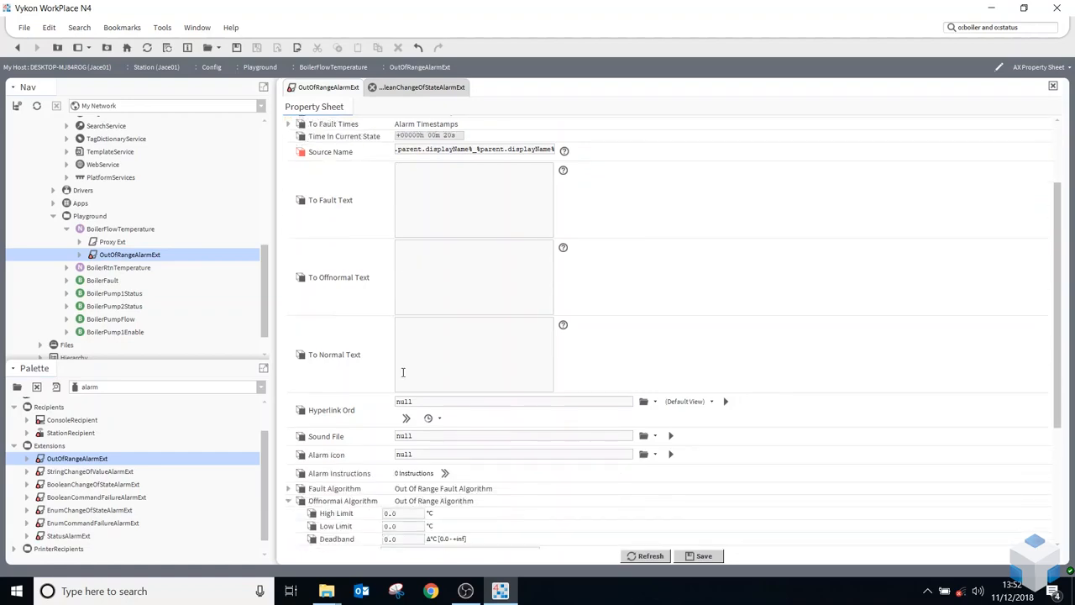
{"action": "left_click", "coordinate": [289, 375]}
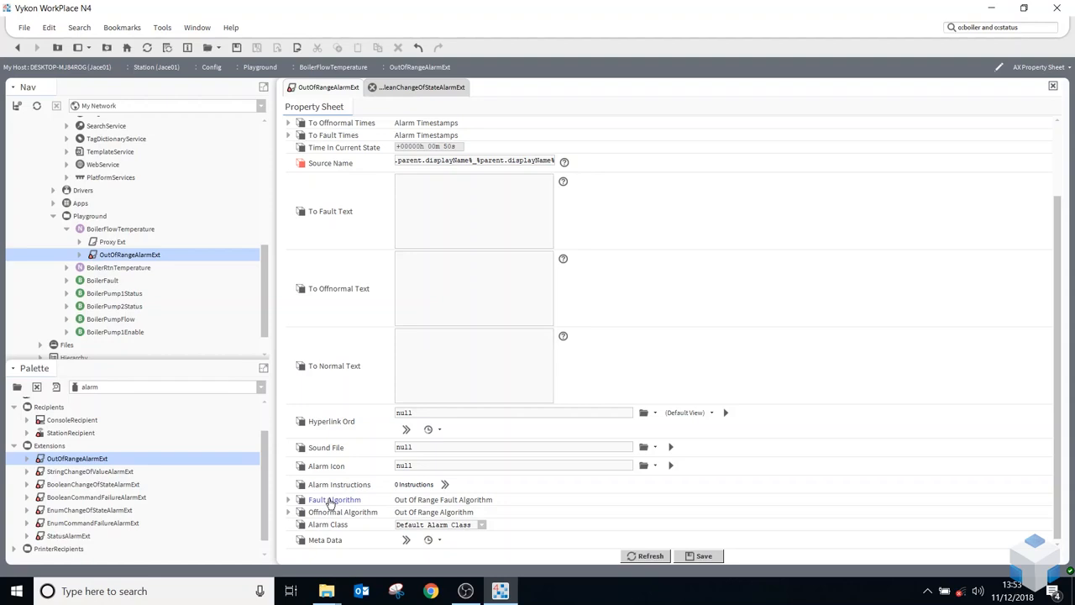
{"action": "left_click", "coordinate": [288, 513]}
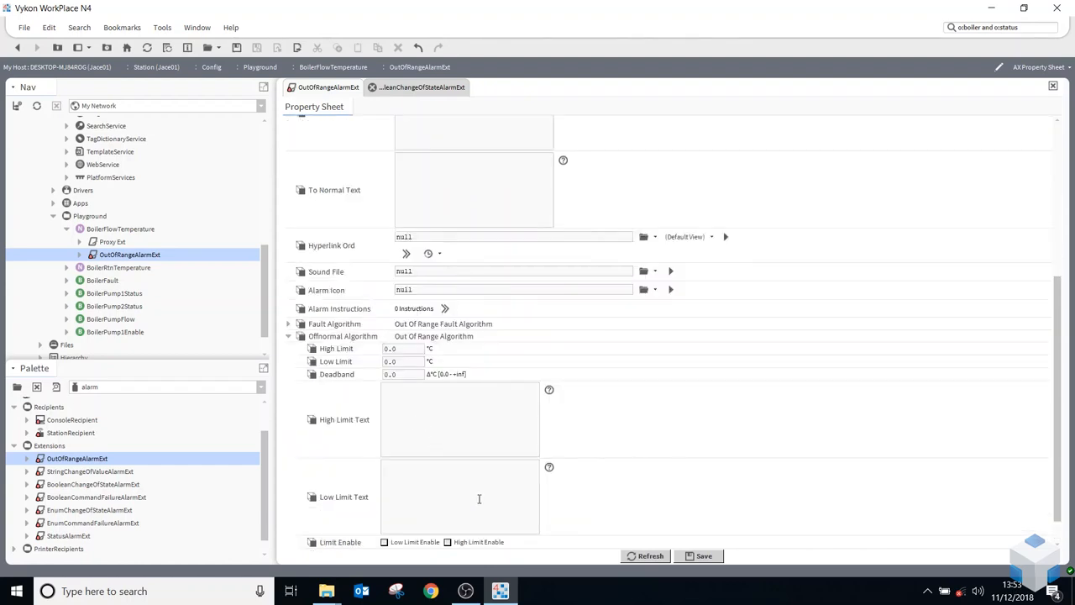
{"action": "scroll", "coordinate": [463, 468], "scroll_direction": "down", "scroll_amount": 1}
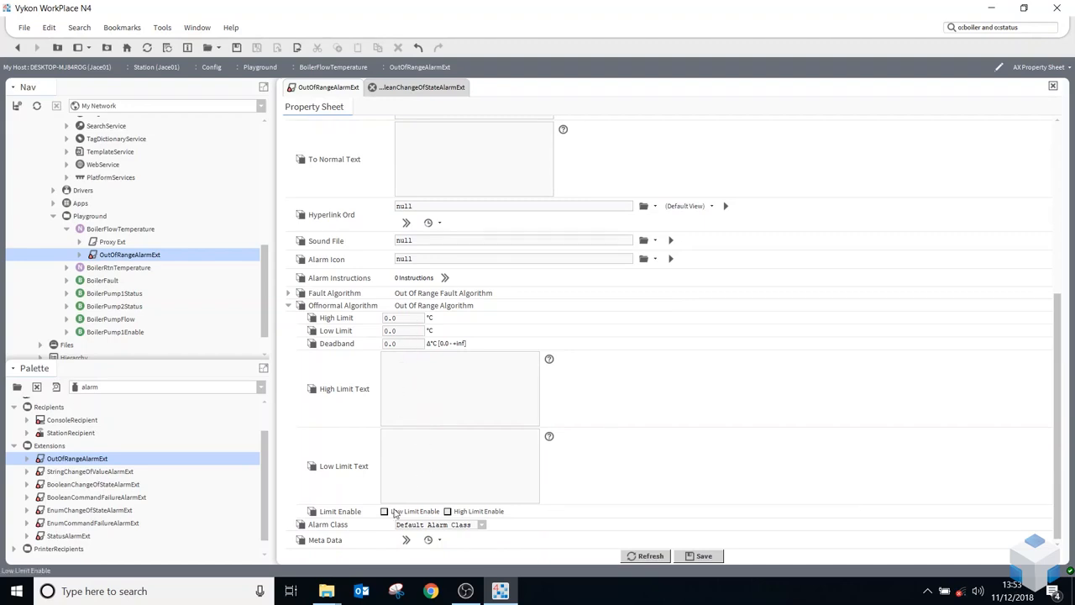
{"action": "left_click", "coordinate": [394, 353]}
{"action": "left_click_drag", "start_coordinate": [406, 319], "coordinate": [351, 325]}
{"action": "type", "text": "26"}
{"action": "key", "text": "Tab"}
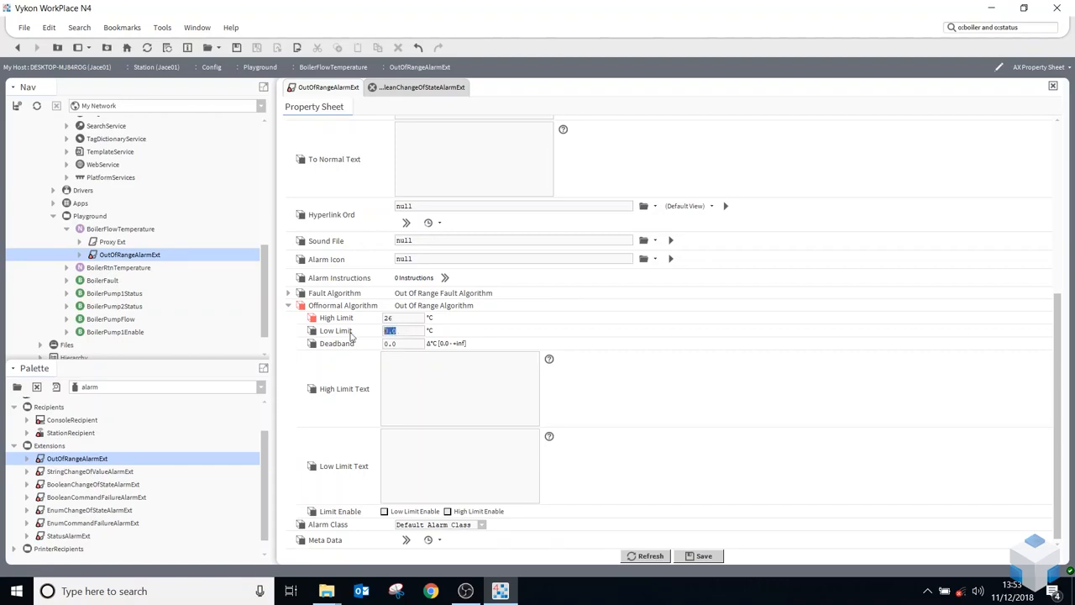
Set the Offnormal Algorithm's High Limit to 90 °C and its Deadband to 1 °C
{"action": "left_click_drag", "start_coordinate": [398, 318], "coordinate": [373, 328]}
{"action": "scroll", "coordinate": [406, 362], "scroll_direction": "up", "scroll_amount": 5}
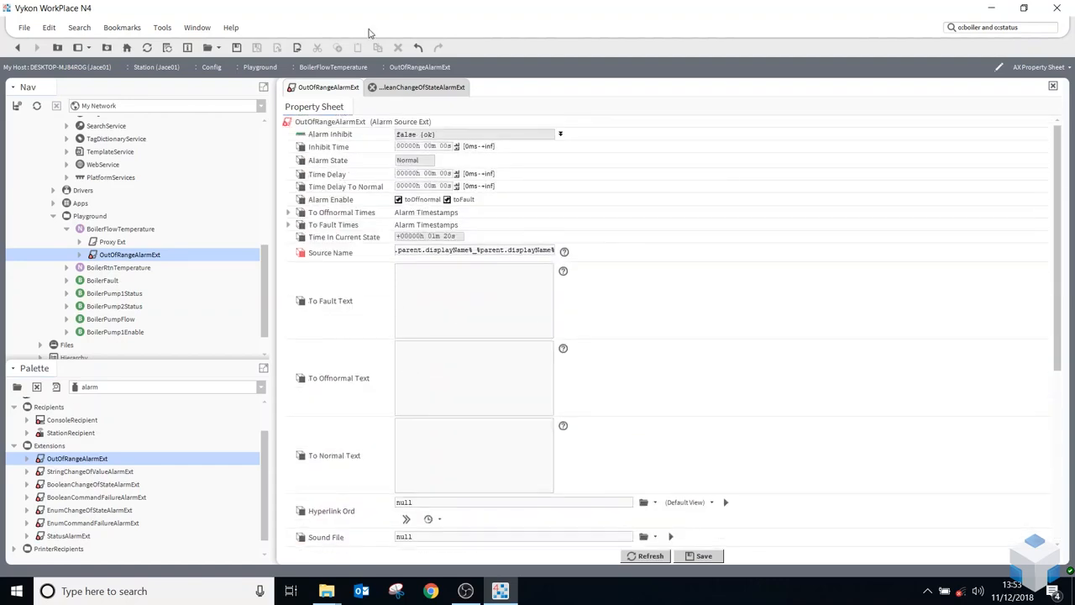
{"action": "scroll", "coordinate": [404, 392], "scroll_direction": "down", "scroll_amount": 5}
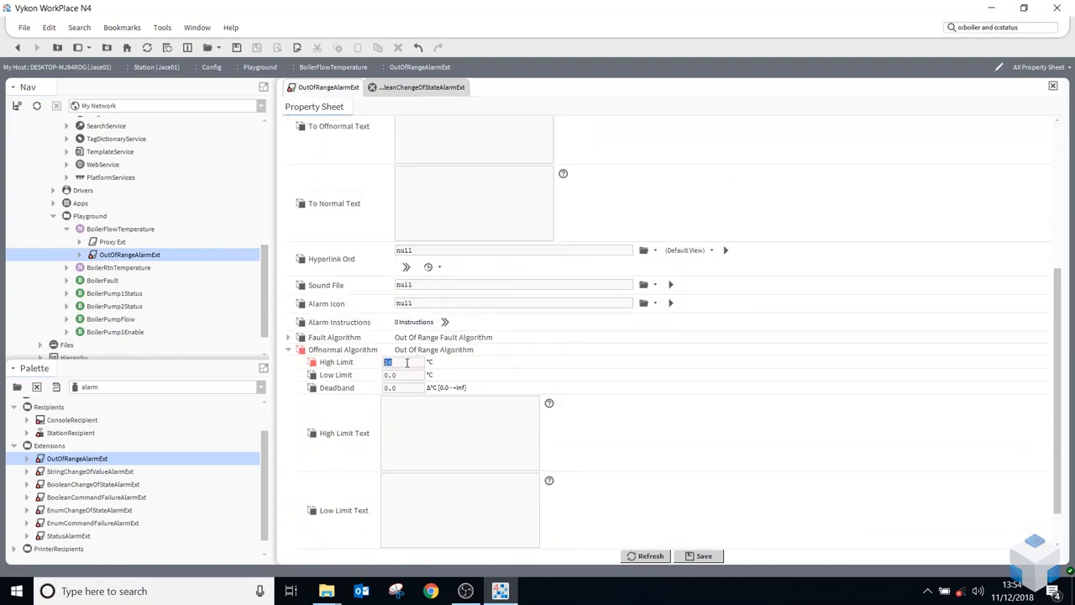
{"action": "type", "text": "90"}
{"action": "left_click_drag", "start_coordinate": [398, 389], "coordinate": [374, 393]}
{"action": "type", "text": "1"}
Enter "High Temperature" as the Offnormal Algorithm's High Limit Text
{"action": "scroll", "coordinate": [409, 435], "scroll_direction": "down", "scroll_amount": 1}
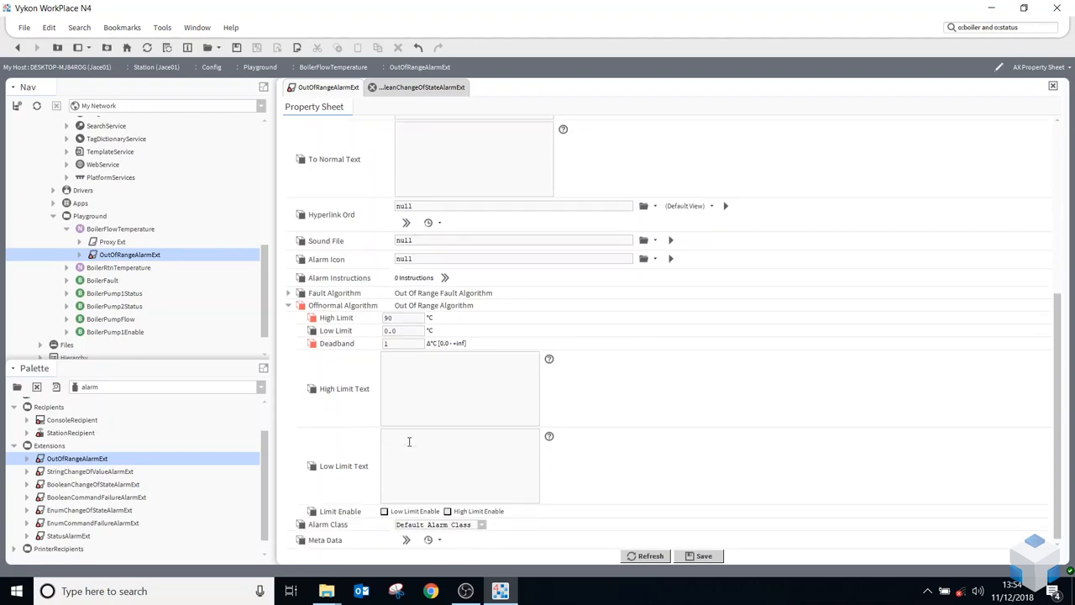
{"action": "type", "text": "Hi"}
{"action": "type", "text": "gh Lim"}
{"action": "left_click", "coordinate": [404, 456]}
{"action": "left_click_drag", "start_coordinate": [425, 356], "coordinate": [406, 357]}
{"action": "left_click", "coordinate": [409, 357]}
{"action": "type", "text": "Temperature"}
{"action": "key", "text": "Delete"}
{"action": "key", "text": "Delete"}
{"action": "key", "text": "Delete"}
{"action": "key", "text": "Delete"}
{"action": "key", "text": "Delete"}
Copy the High Limit Text into the Offnormal Algorithm's Low Limit Text and reword it as "Low Temperature"
{"action": "left_click_drag", "start_coordinate": [505, 368], "coordinate": [311, 344]}
{"action": "key", "text": "ctrl+c"}
{"action": "left_click", "coordinate": [414, 442]}
{"action": "key", "text": "ctrl+v"}
{"action": "double_click", "coordinate": [393, 434]}
{"action": "type", "text": "Low"}
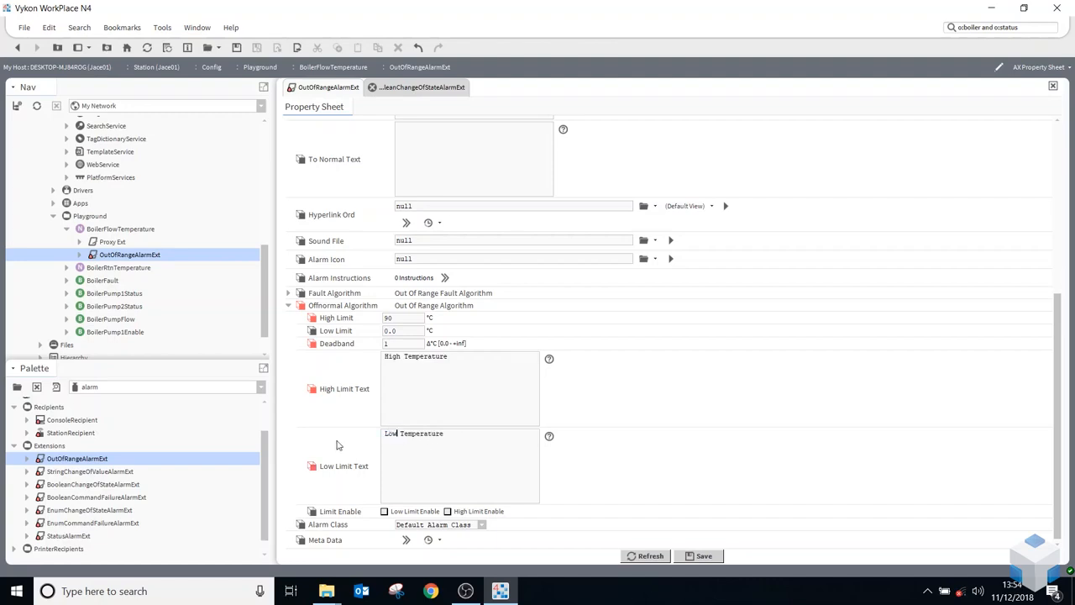
Enable the Offnormal Algorithm's high limit and set its Low Limit to 10 °C
{"action": "left_click", "coordinate": [465, 512]}
{"action": "double_click", "coordinate": [411, 330]}
{"action": "type", "text": "10"}
Assign the Non_Critical alarm class to the OutOfRangeAlarmExt and save the changes
{"action": "left_click", "coordinate": [482, 525]}
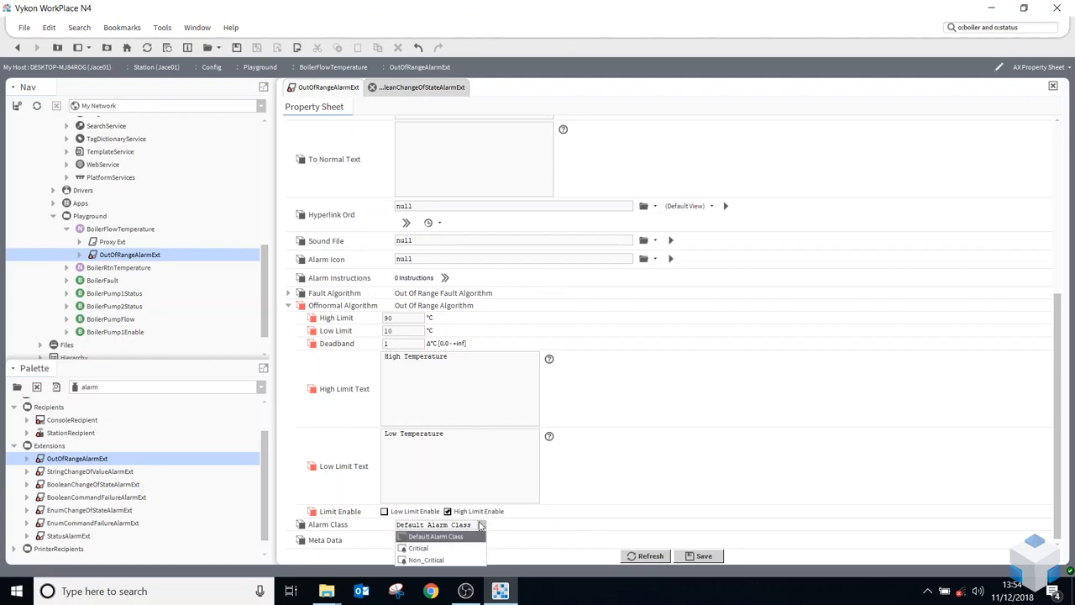
{"action": "left_click", "coordinate": [437, 559]}
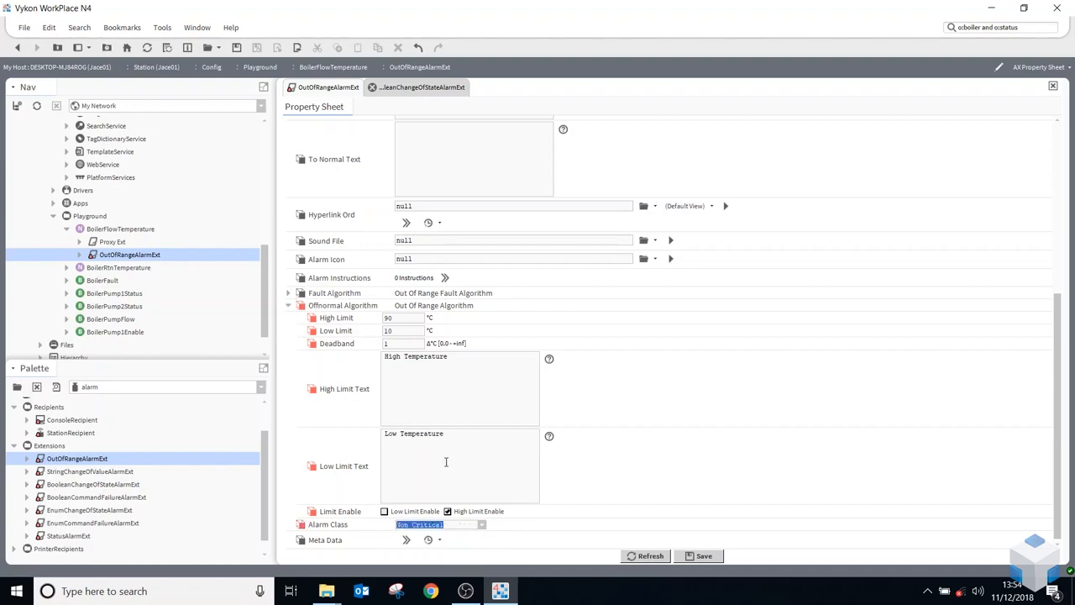
{"action": "left_click", "coordinate": [683, 558]}
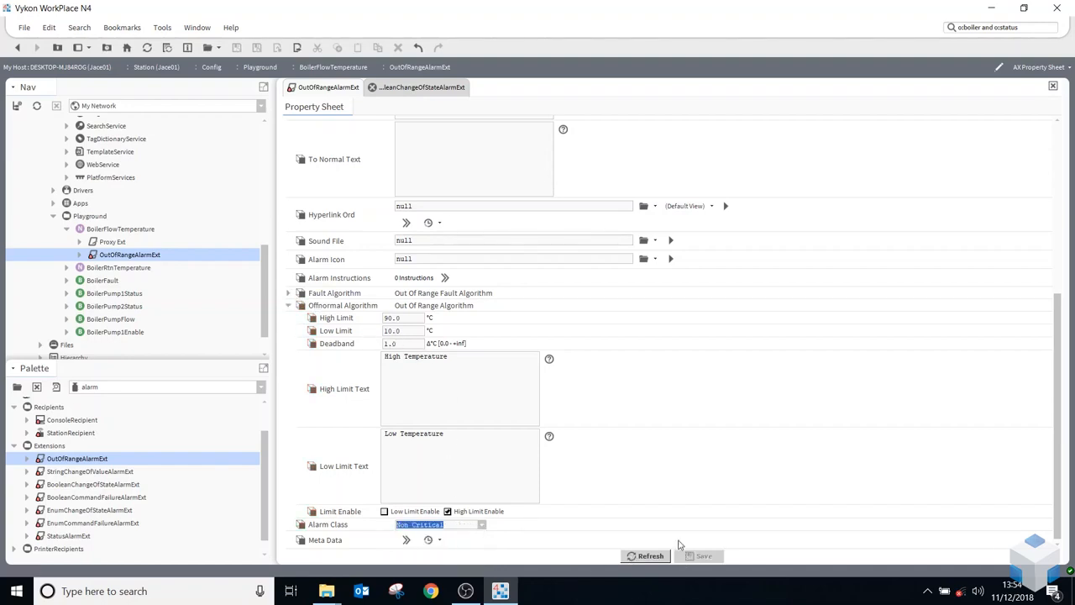
Set the Fault Algorithm's High Limit to 110 °C and Low Limit to -10 °C, with both limits enabled
{"action": "left_click", "coordinate": [289, 293]}
{"action": "left_click_drag", "start_coordinate": [407, 306], "coordinate": [340, 313]}
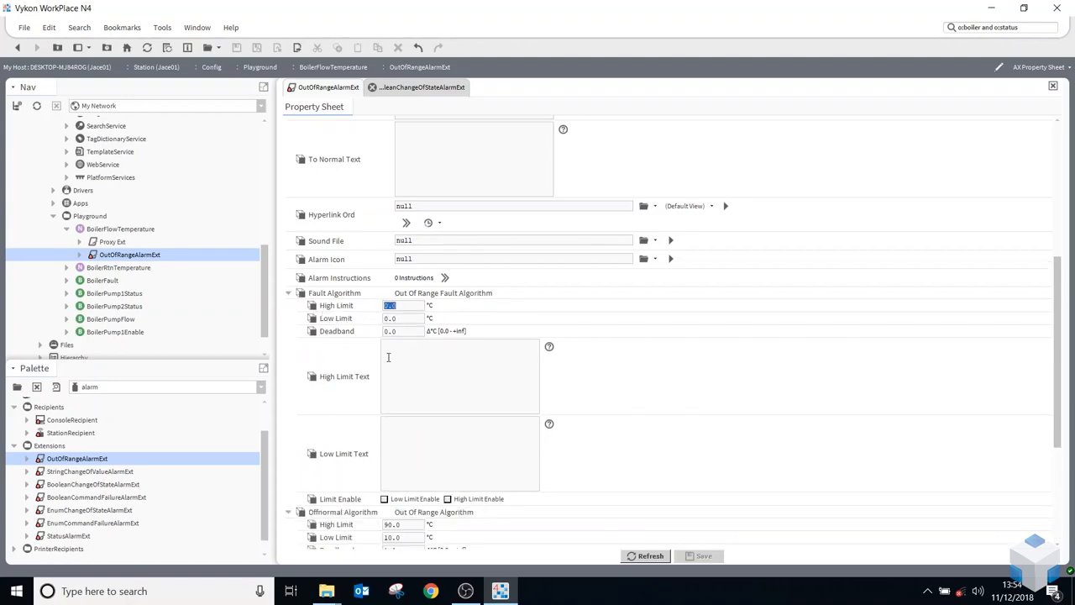
{"action": "type", "text": "110"}
{"action": "left_click_drag", "start_coordinate": [395, 318], "coordinate": [332, 329]}
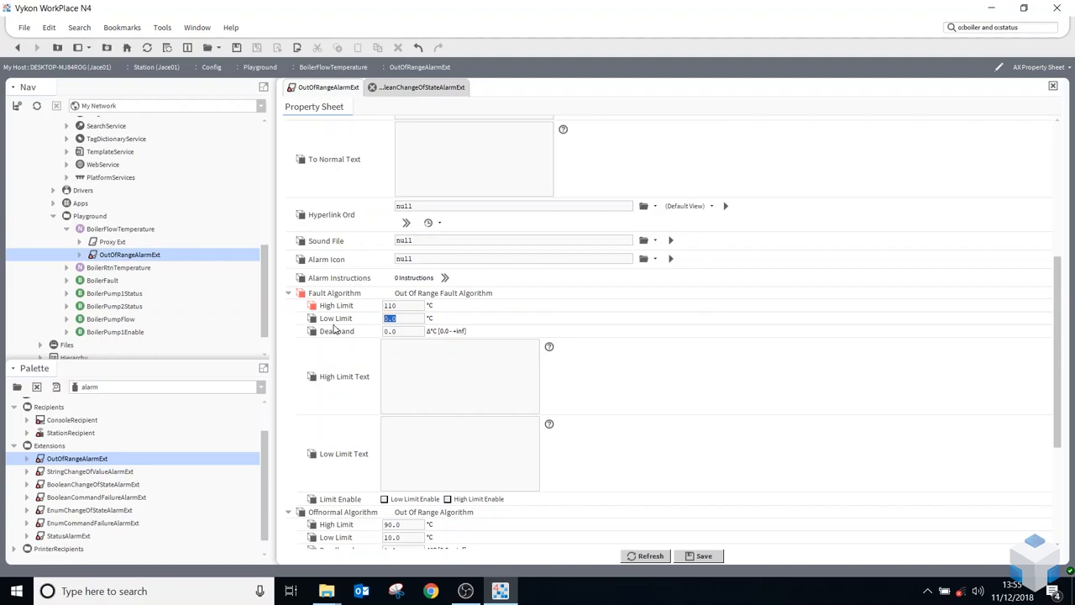
{"action": "type", "text": "-10"}
{"action": "left_click", "coordinate": [413, 396]}
{"action": "left_click", "coordinate": [448, 499]}
{"action": "left_click", "coordinate": [392, 499]}
Enter "Sensor Failed" as the To Fault Text of the OutOfRangeAlarmExt
{"action": "scroll", "coordinate": [412, 442], "scroll_direction": "up", "scroll_amount": 5}
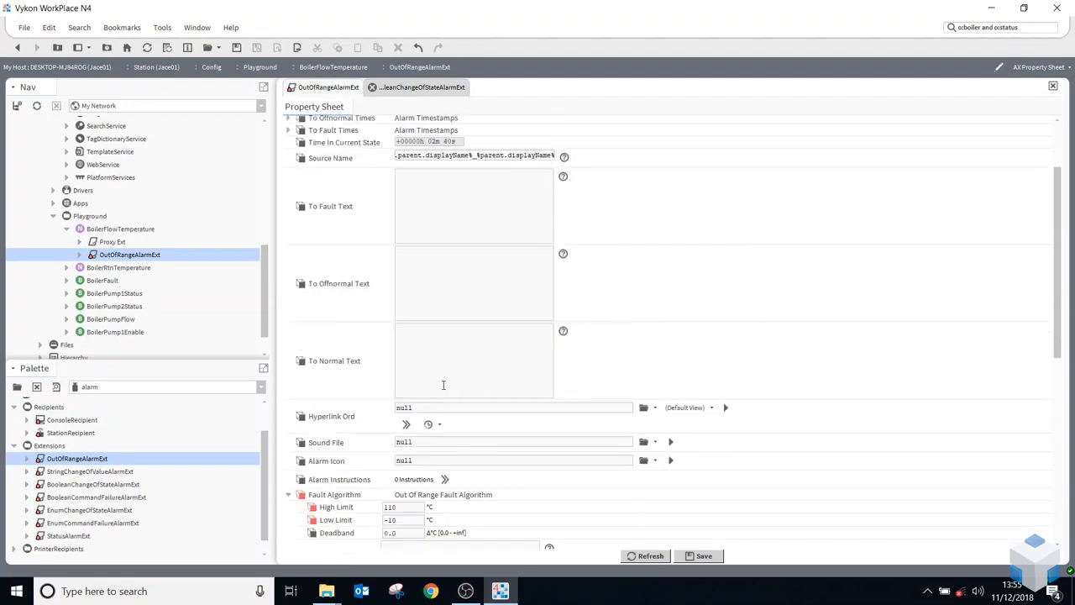
{"action": "left_click", "coordinate": [417, 300]}
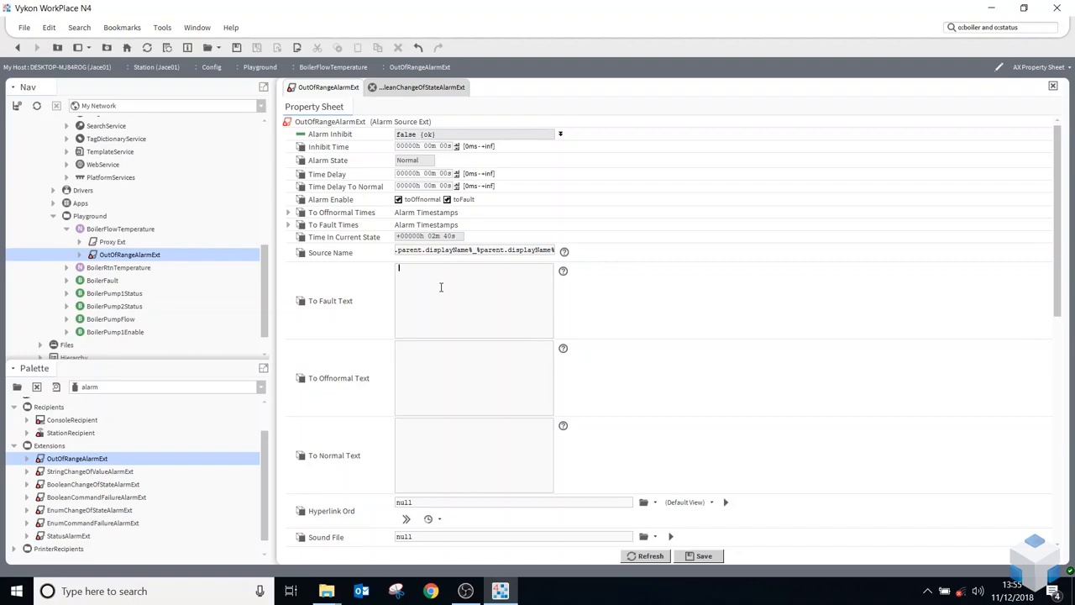
{"action": "type", "text": "Sensor Failed"}
Enter "Alarm Cleared" as the To Normal Text of the OutOfRangeAlarmExt and save the changes
{"action": "scroll", "coordinate": [389, 450], "scroll_direction": "down", "scroll_amount": 3}
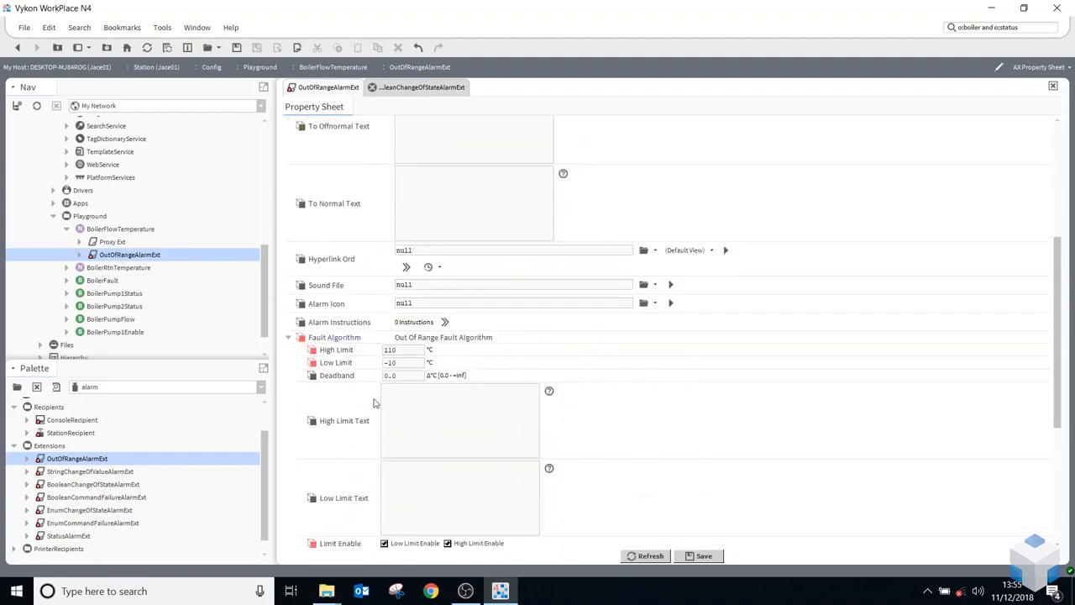
{"action": "scroll", "coordinate": [377, 403], "scroll_direction": "down", "scroll_amount": 3}
{"action": "left_click_drag", "start_coordinate": [446, 382], "coordinate": [380, 392]}
{"action": "left_click_drag", "start_coordinate": [445, 459], "coordinate": [357, 472]}
{"action": "scroll", "coordinate": [414, 413], "scroll_direction": "up", "scroll_amount": 3}
{"action": "scroll", "coordinate": [427, 395], "scroll_direction": "up", "scroll_amount": 2}
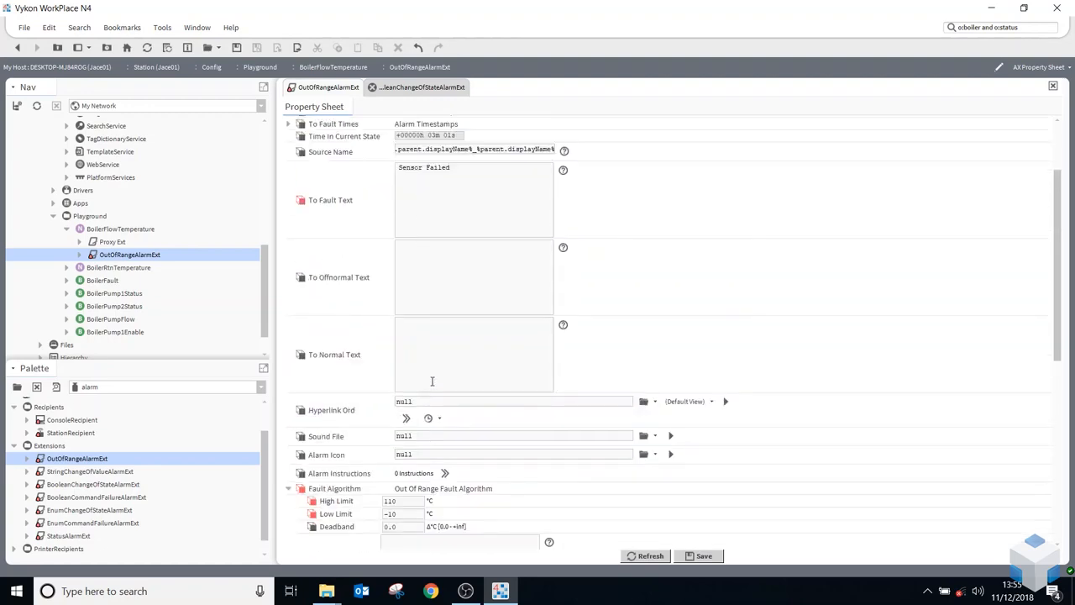
{"action": "left_click", "coordinate": [437, 373]}
{"action": "type", "text": "Alarm Cleared"}
{"action": "scroll", "coordinate": [438, 373], "scroll_direction": "down", "scroll_amount": 6}
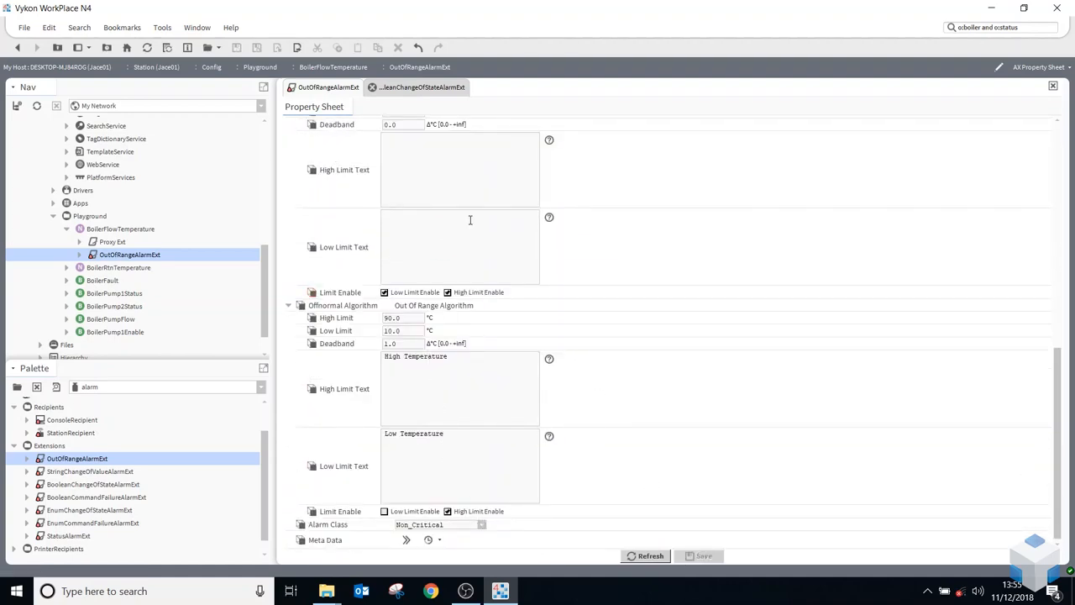
Close the BooleanChangeOfStateAlarmExt view, keeping only the OutOfRangeAlarmExt property sheet open
{"action": "scroll", "coordinate": [454, 266], "scroll_direction": "up", "scroll_amount": 10}
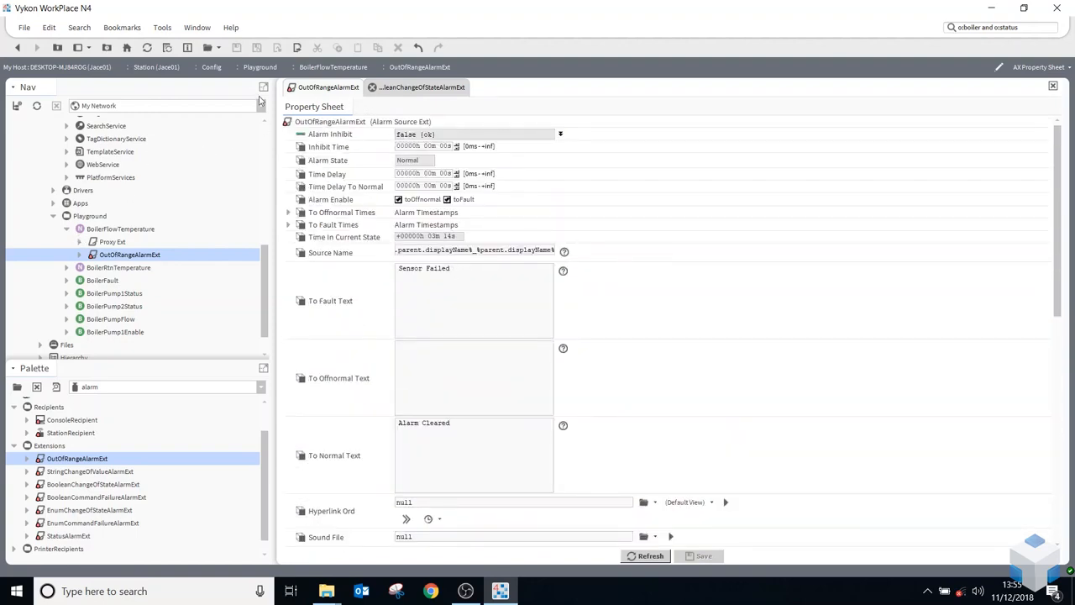
{"action": "right_click", "coordinate": [309, 92]}
{"action": "left_click", "coordinate": [335, 130]}
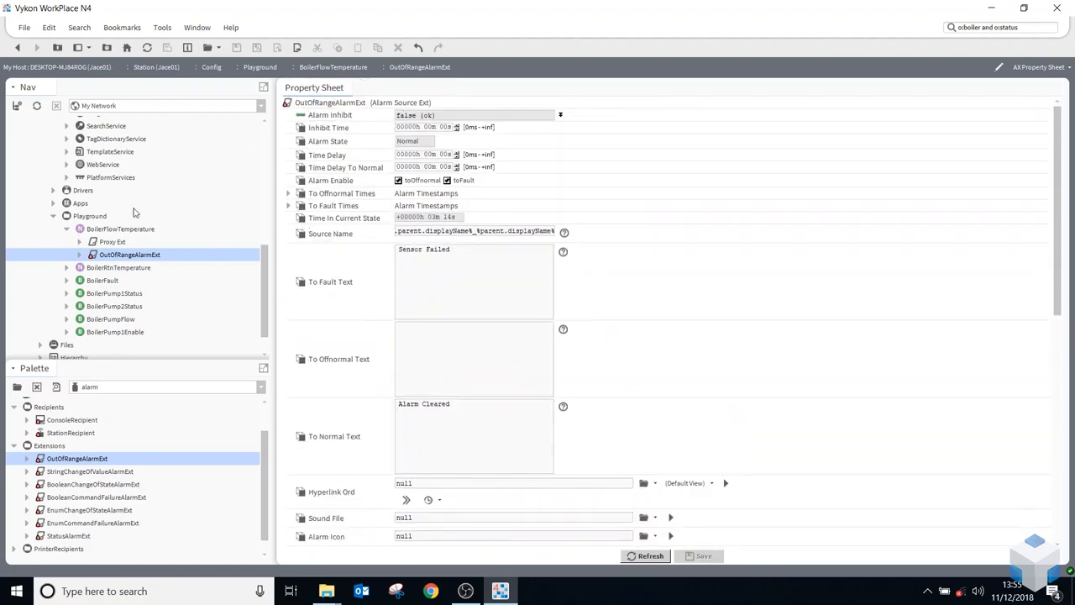
Open the AlarmService wire sheet and from it the ConsoleRecipient's alarm console
{"action": "scroll", "coordinate": [105, 236], "scroll_direction": "up", "scroll_amount": 3}
{"action": "scroll", "coordinate": [105, 235], "scroll_direction": "up", "scroll_amount": 3}
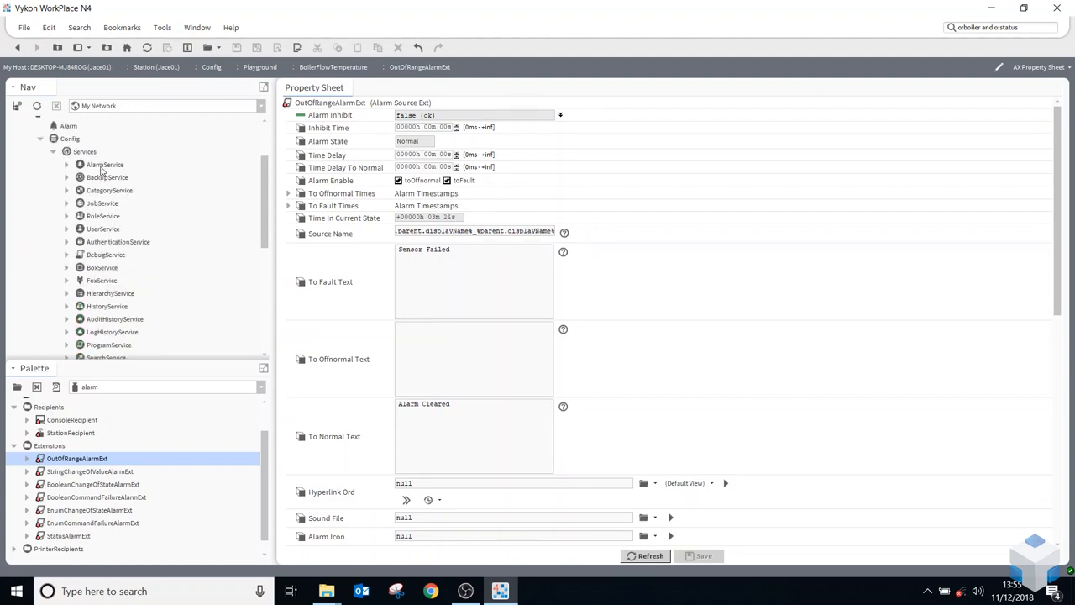
{"action": "double_click", "coordinate": [100, 168]}
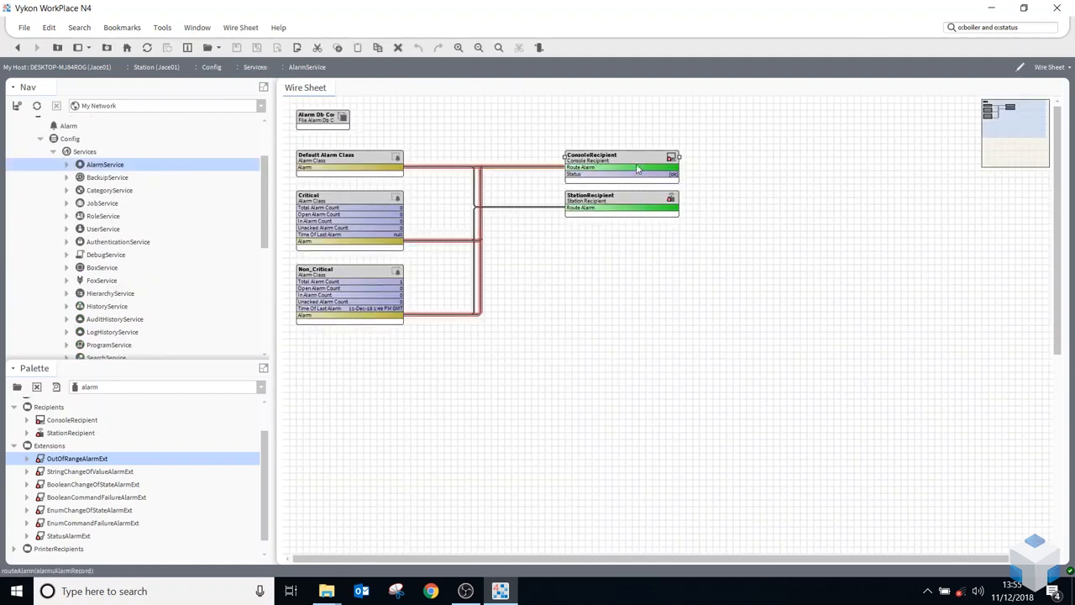
{"action": "double_click", "coordinate": [636, 163]}
Set the BoilerFlowTemperature point's value to 92 °C to trigger its high limit alarm
{"action": "scroll", "coordinate": [42, 239], "scroll_direction": "down", "scroll_amount": 6}
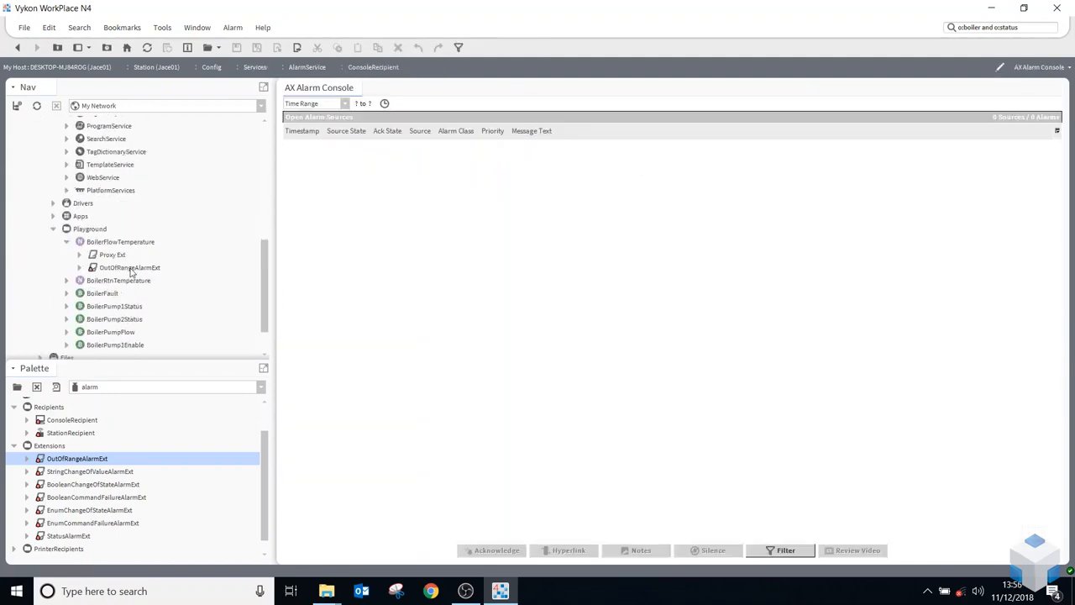
{"action": "right_click", "coordinate": [105, 246]}
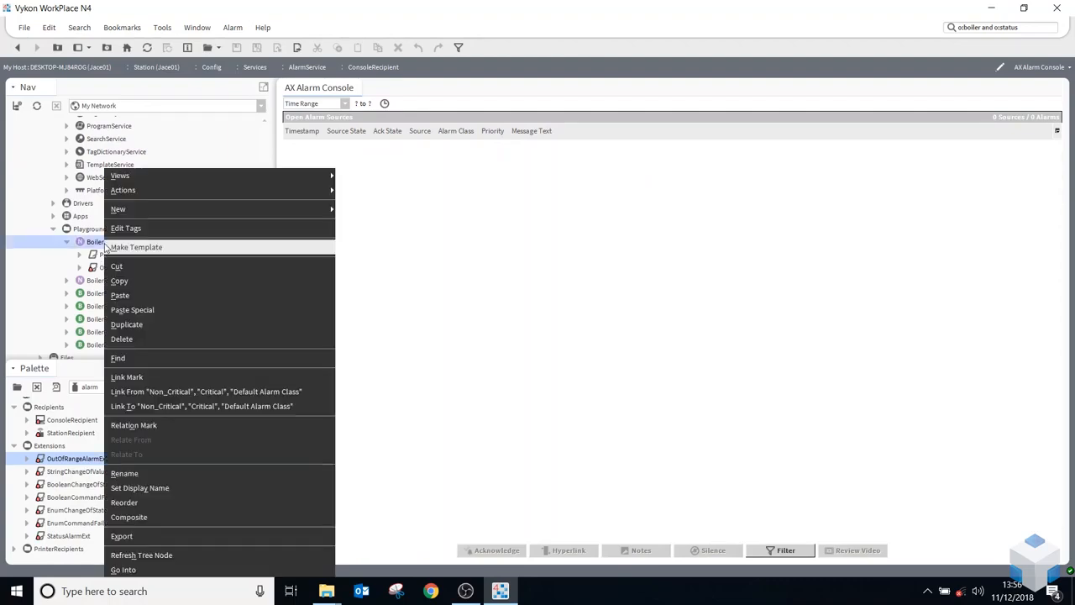
{"action": "mouse_move", "coordinate": [152, 195]}
{"action": "left_click", "coordinate": [346, 248]}
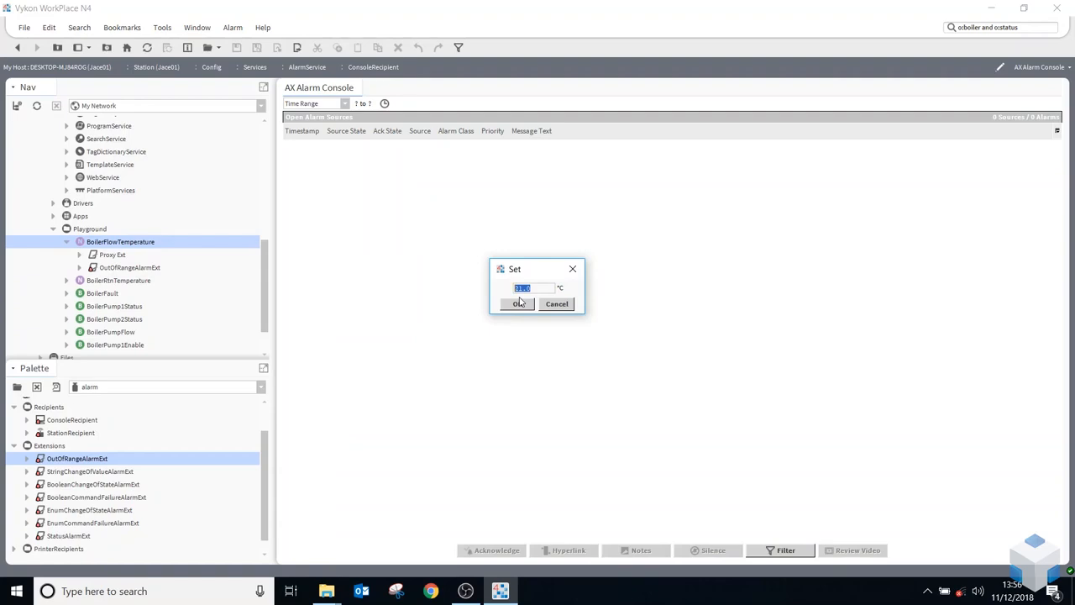
{"action": "type", "text": "92"}
{"action": "left_click", "coordinate": [522, 304]}
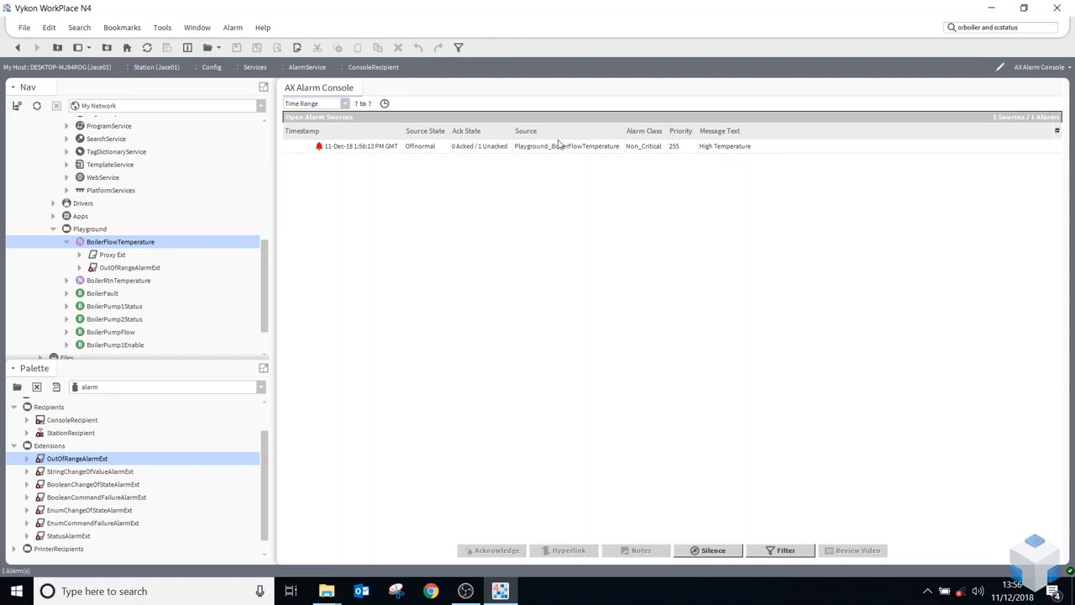
Acknowledge the BoilerFlowTemperature High Temperature alarm in the alarm console
{"action": "left_click", "coordinate": [340, 149]}
{"action": "right_click", "coordinate": [340, 149]}
{"action": "left_click", "coordinate": [358, 153]}
{"action": "right_click", "coordinate": [107, 246]}
{"action": "mouse_move", "coordinate": [153, 196]}
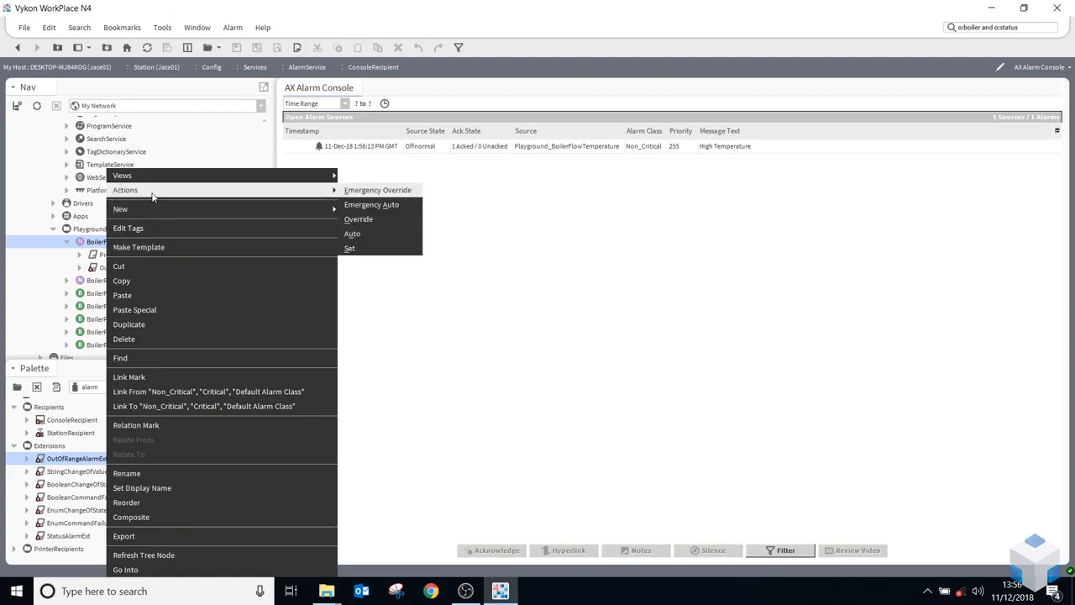
{"action": "left_click", "coordinate": [51, 250]}
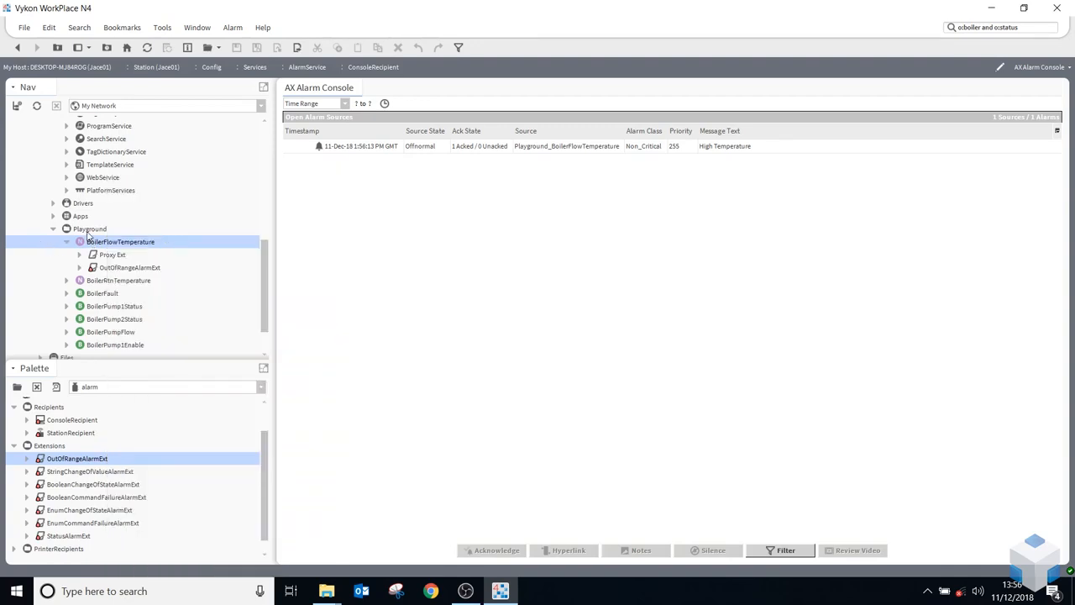
Add an Average block from the kitControl Math palette to the Playground wire sheet and link BoilerFlowTemperature's Out to its In A
{"action": "double_click", "coordinate": [88, 231]}
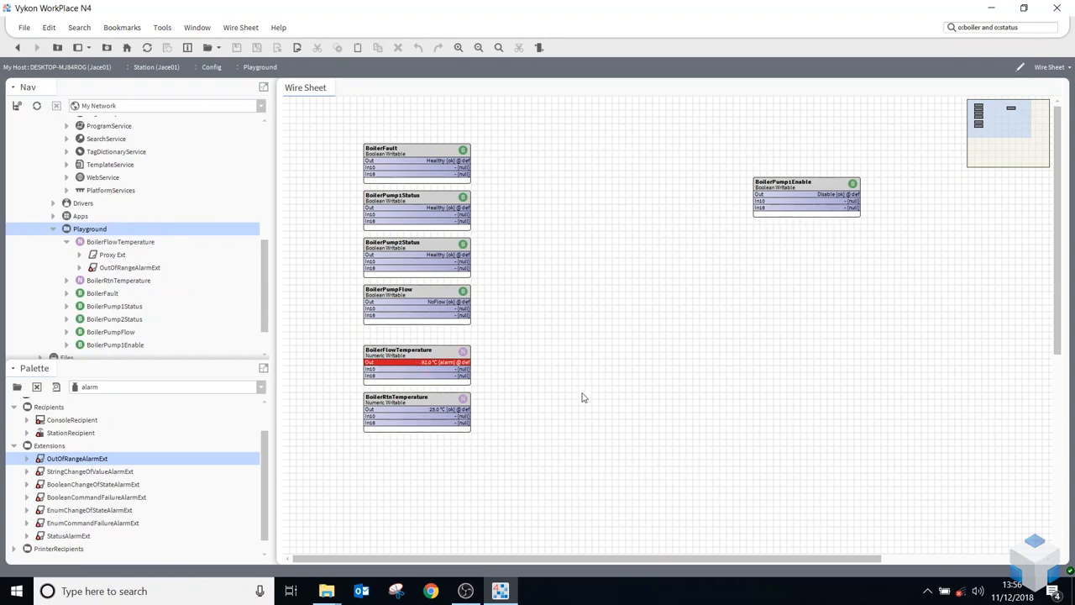
{"action": "left_click", "coordinate": [120, 390]}
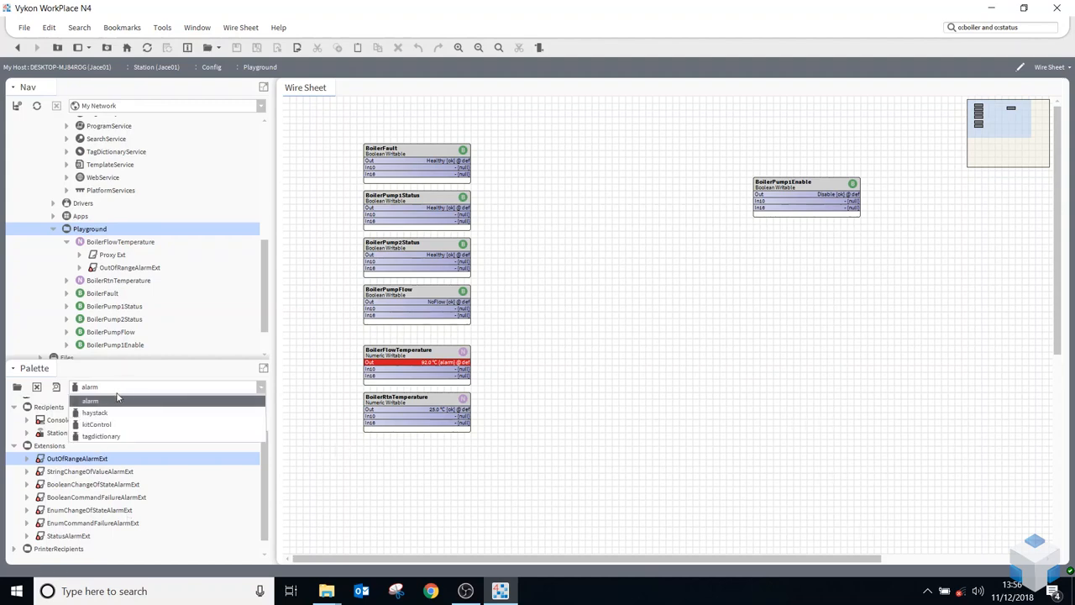
{"action": "left_click", "coordinate": [110, 426]}
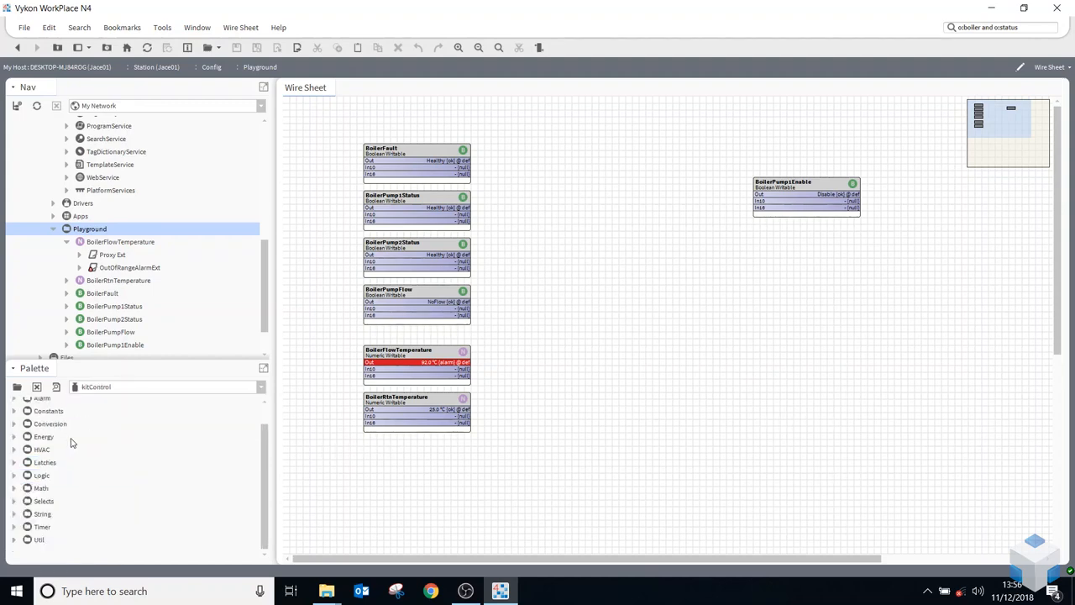
{"action": "left_click", "coordinate": [14, 488]}
{"action": "left_click_drag", "start_coordinate": [58, 485], "coordinate": [636, 372]}
{"action": "left_click", "coordinate": [525, 310]}
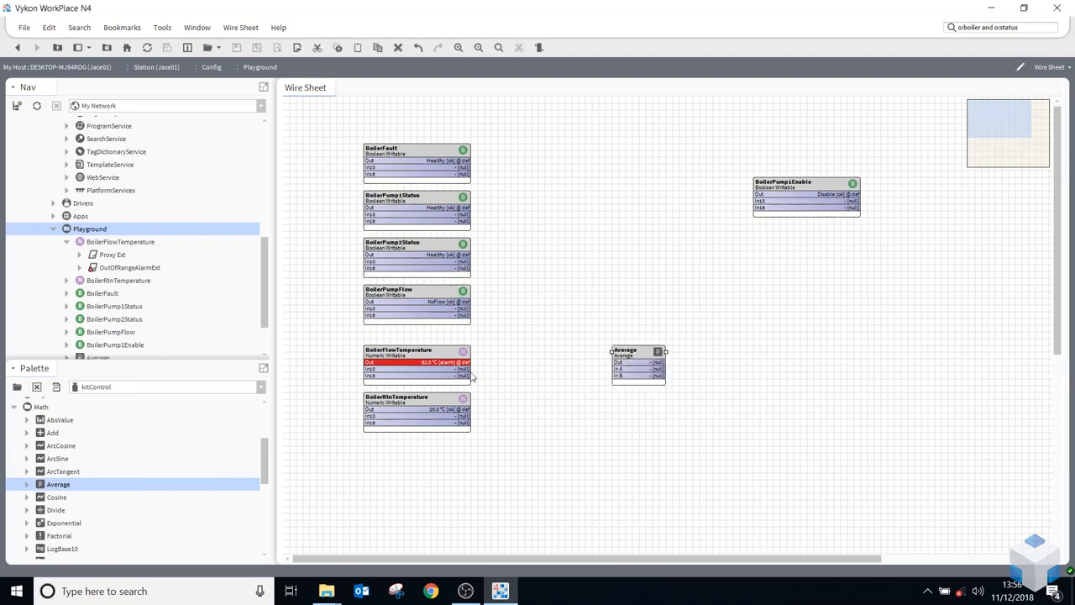
{"action": "left_click_drag", "start_coordinate": [469, 362], "coordinate": [624, 346]}
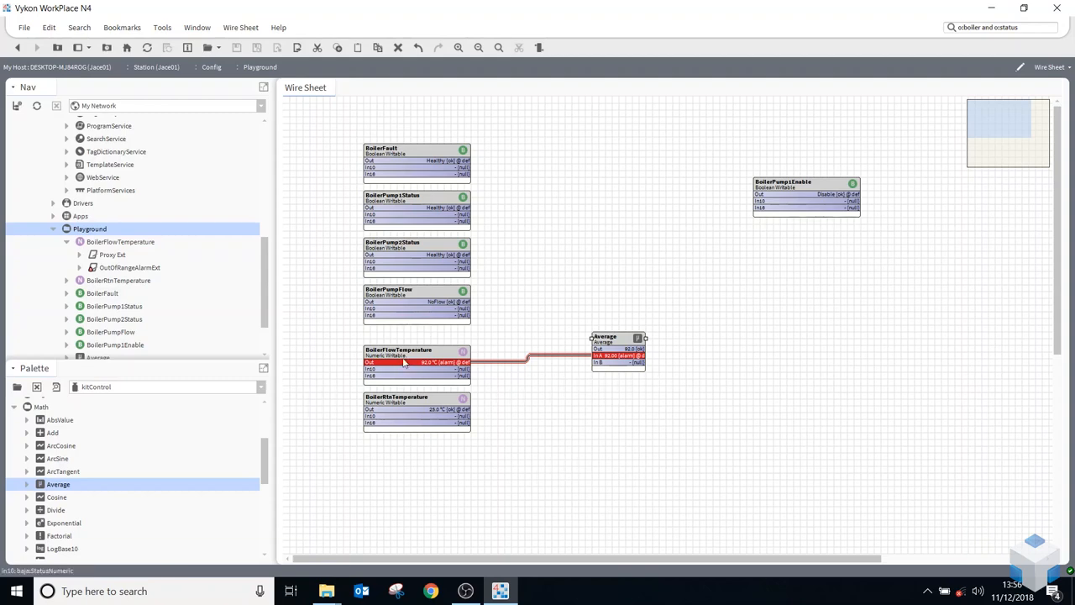
Set the BoilerFlowTemperature point's value to 112 °C to trigger its fault alarm
{"action": "right_click", "coordinate": [400, 366]}
{"action": "mouse_move", "coordinate": [520, 223]}
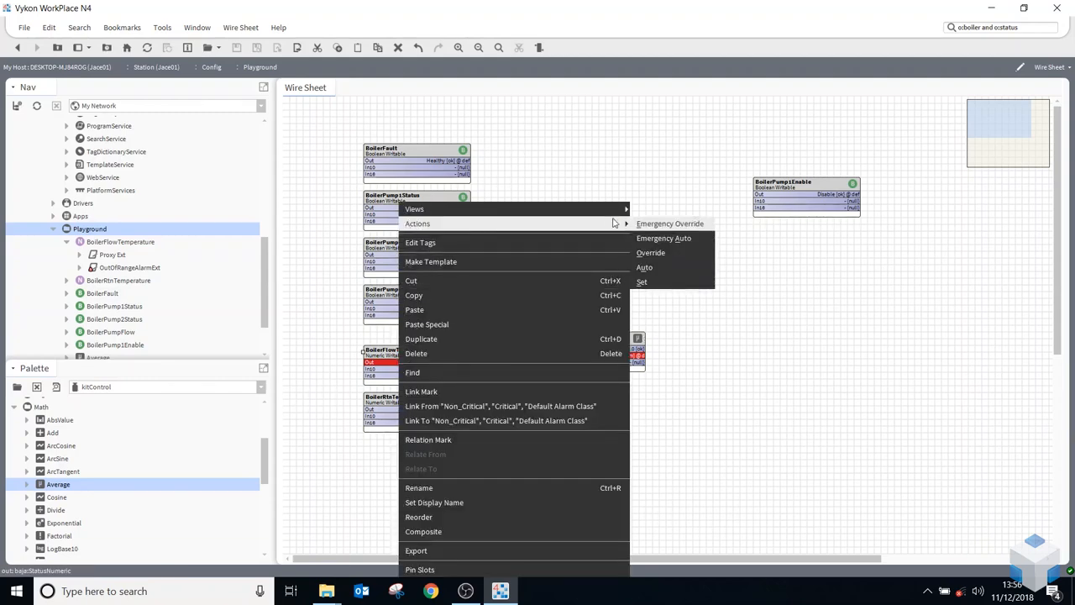
{"action": "left_click", "coordinate": [651, 283]}
{"action": "type", "text": "112"}
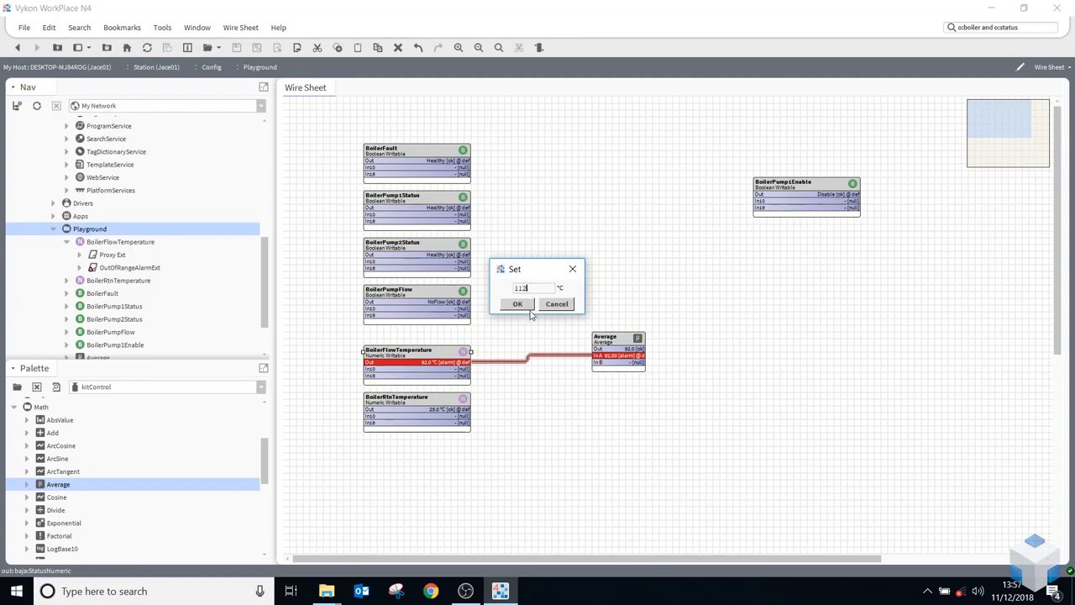
{"action": "left_click", "coordinate": [519, 304]}
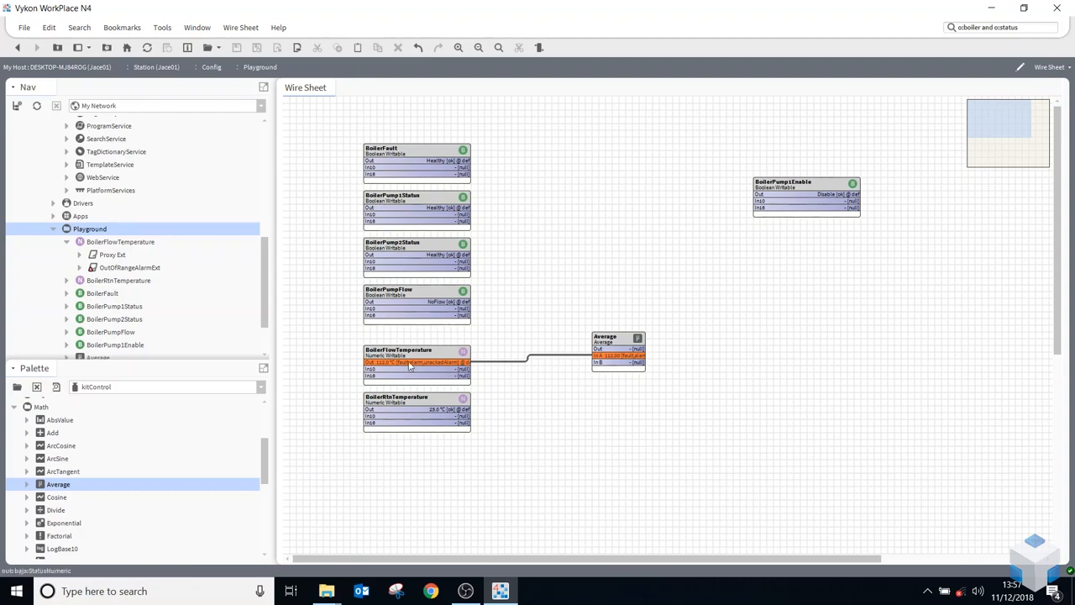
Open the AlarmService wire sheet and from it the ConsoleRecipient's alarm console
{"action": "scroll", "coordinate": [115, 216], "scroll_direction": "up", "scroll_amount": 6}
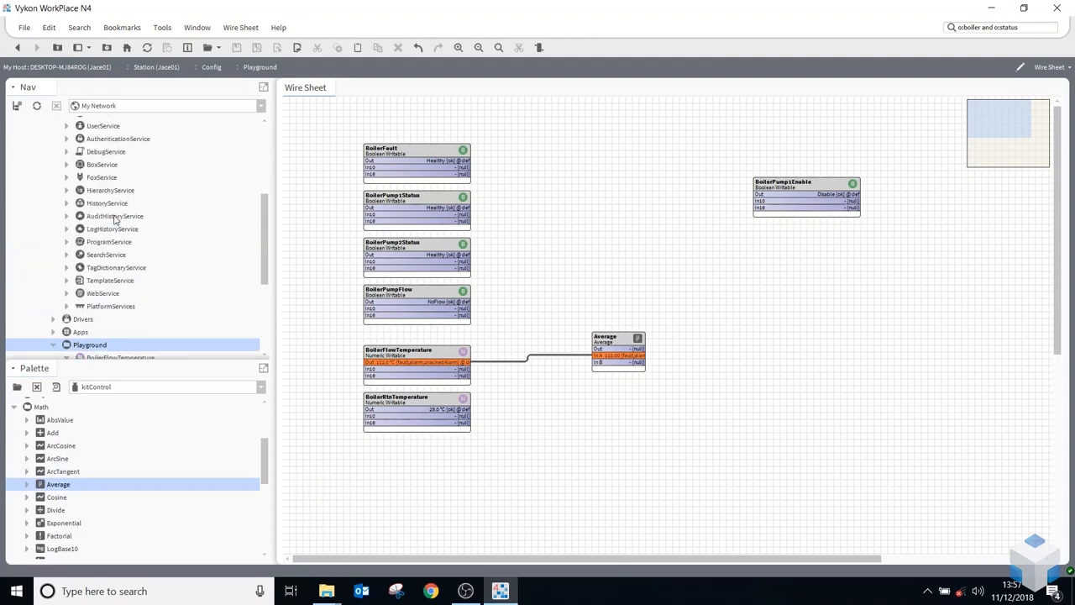
{"action": "double_click", "coordinate": [107, 217]}
{"action": "left_click_drag", "start_coordinate": [107, 218], "coordinate": [471, 211]}
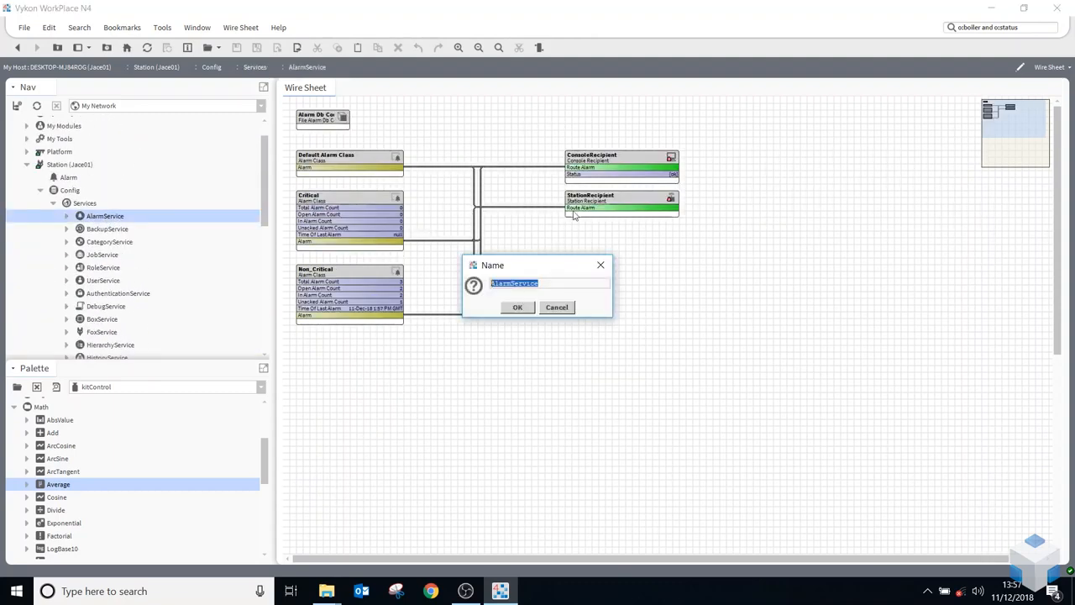
{"action": "left_click", "coordinate": [566, 313]}
{"action": "double_click", "coordinate": [616, 163]}
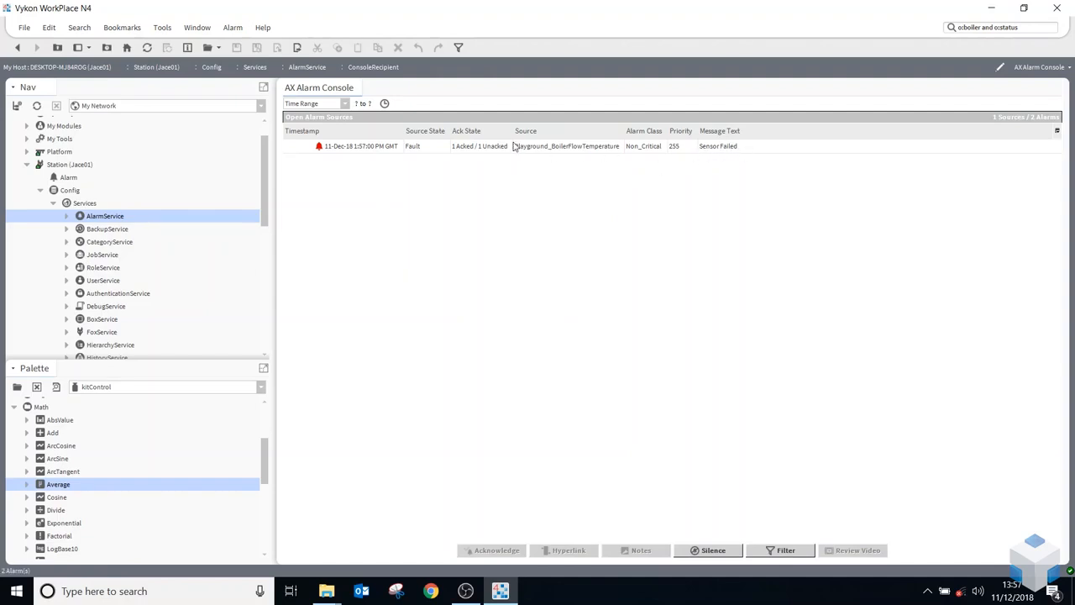
Acknowledge the BoilerFlowTemperature Sensor Failed alarm in the alarm console
{"action": "left_click", "coordinate": [414, 152]}
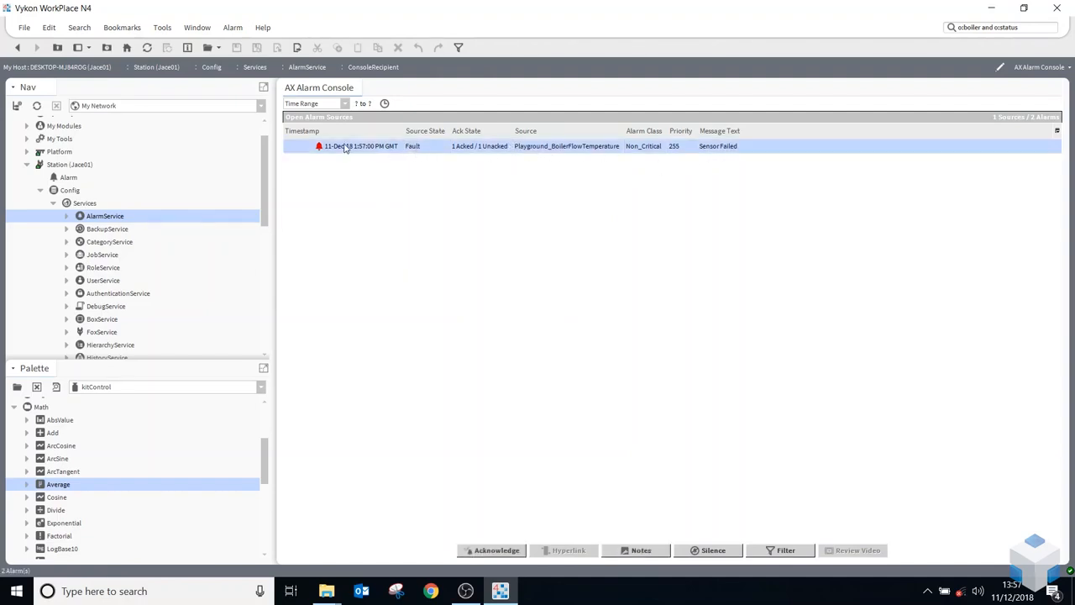
{"action": "right_click", "coordinate": [343, 146]}
{"action": "left_click", "coordinate": [374, 152]}
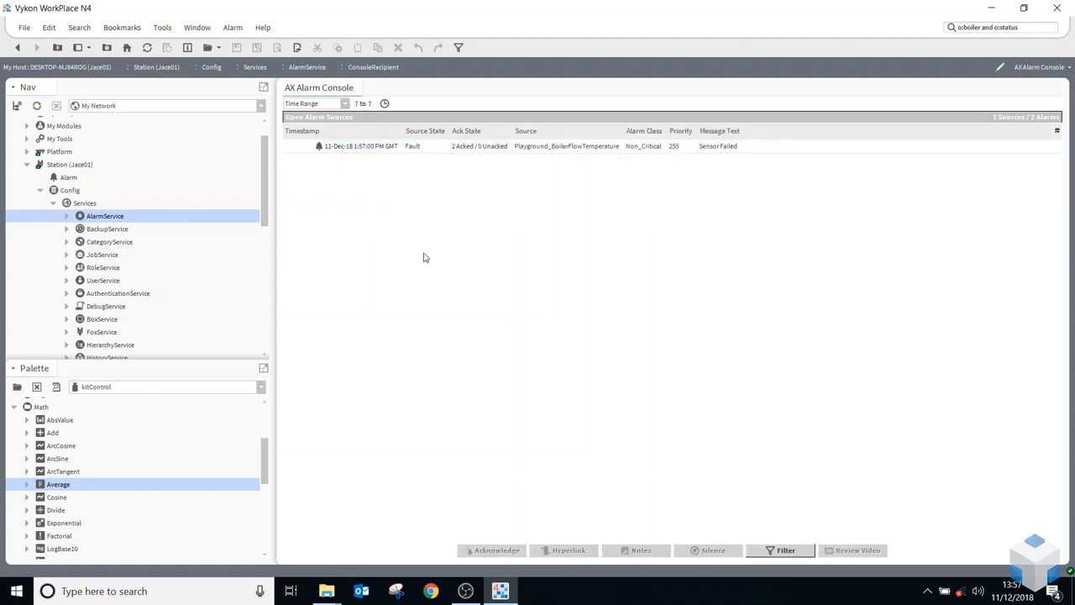
Set the BoilerFlowTemperature point's value to 40 °C and acknowledge its cleared alarm in the console
{"action": "scroll", "coordinate": [148, 249], "scroll_direction": "down", "scroll_amount": 8}
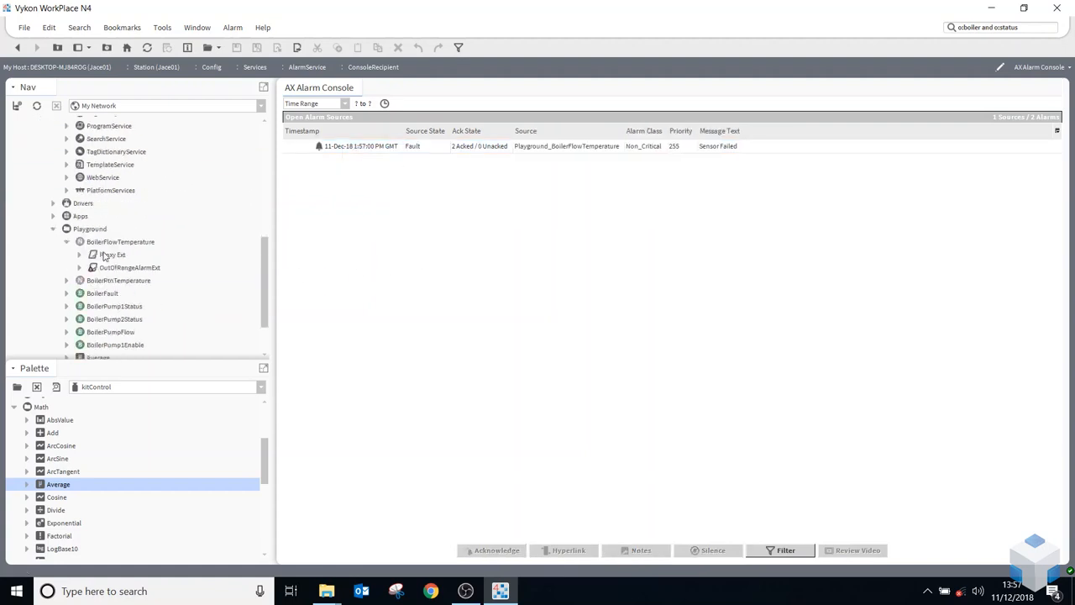
{"action": "right_click", "coordinate": [106, 193]}
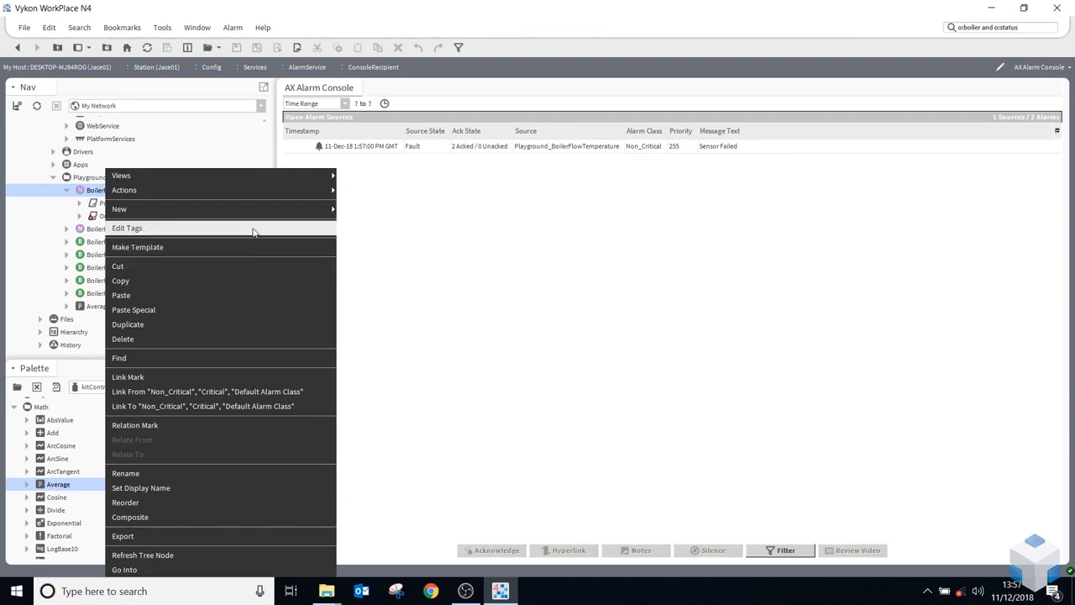
{"action": "mouse_move", "coordinate": [311, 194]}
{"action": "left_click", "coordinate": [374, 245]}
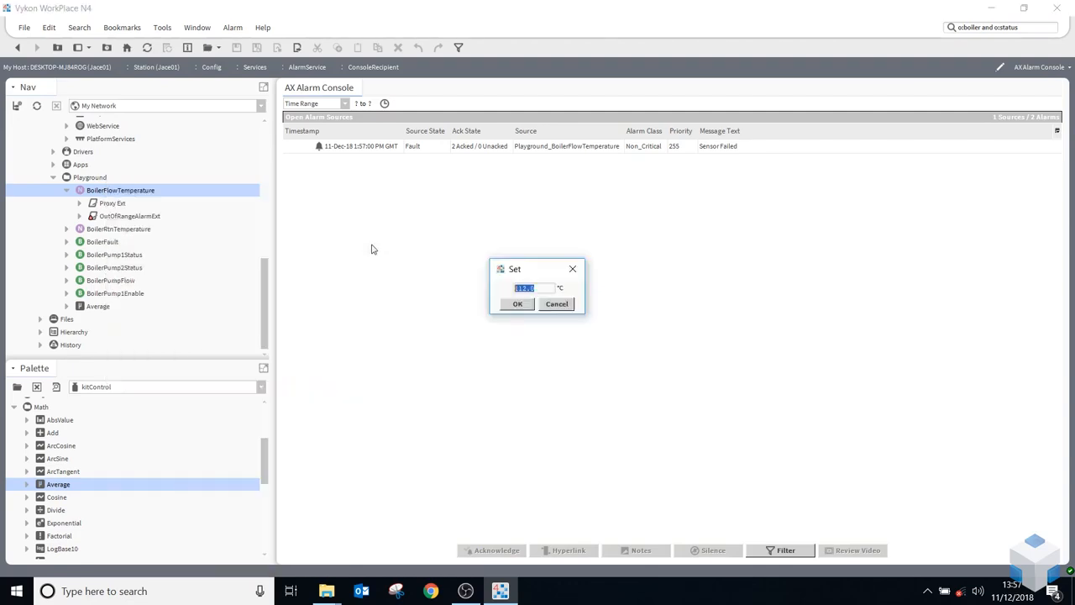
{"action": "type", "text": "40"}
{"action": "left_click", "coordinate": [517, 304]}
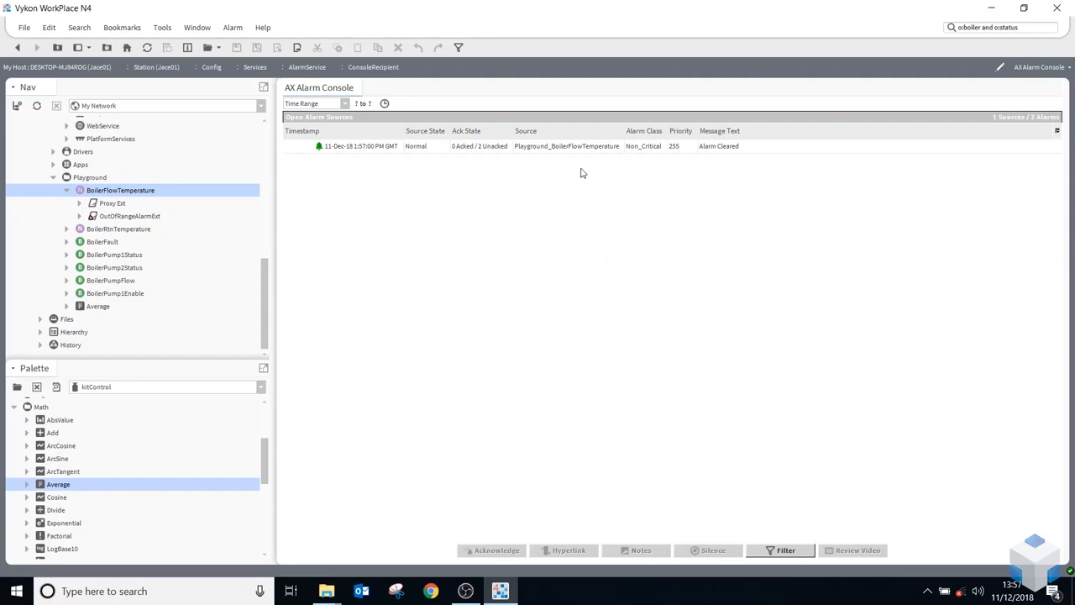
{"action": "right_click", "coordinate": [491, 146]}
{"action": "left_click", "coordinate": [518, 152]}
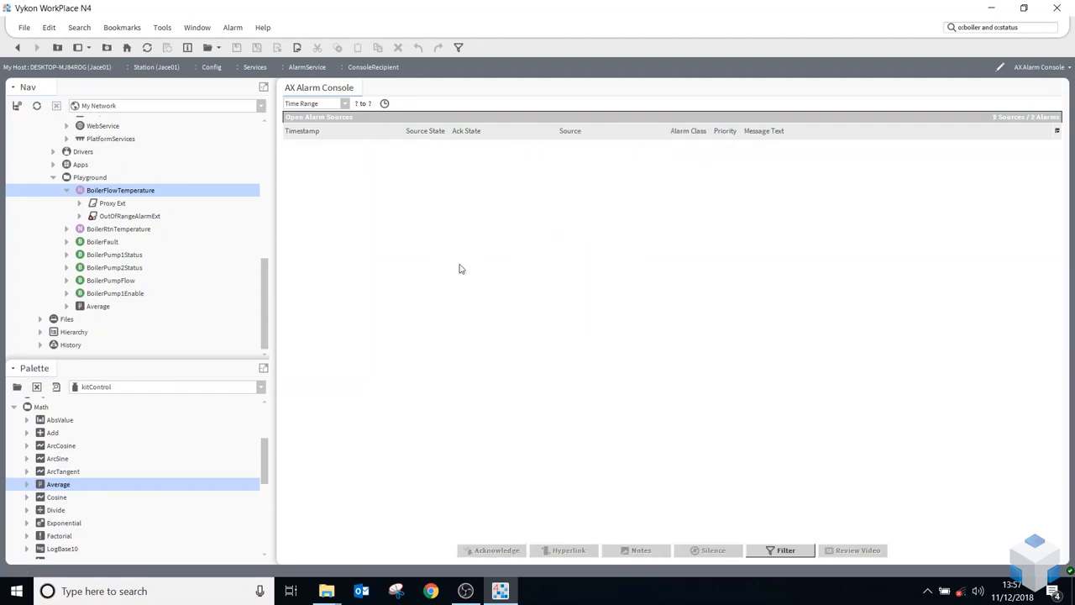
Copy the OutOfRangeAlarmExt from BoilerFlowTemperature onto the BoilerRtnTemperature point, keeping the suggested name
{"action": "left_click", "coordinate": [67, 192]}
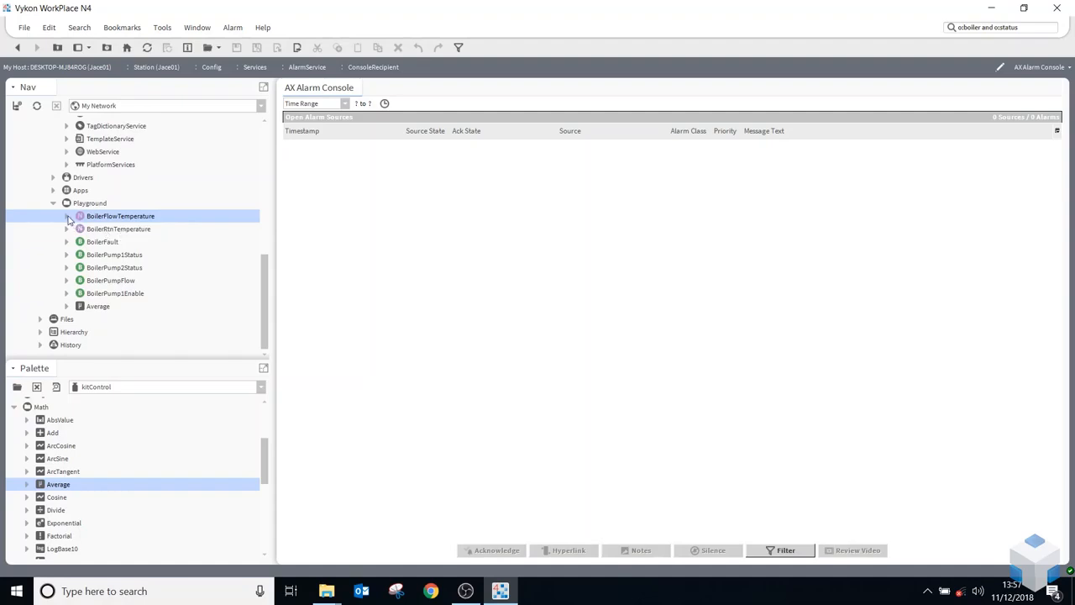
{"action": "left_click", "coordinate": [67, 216]}
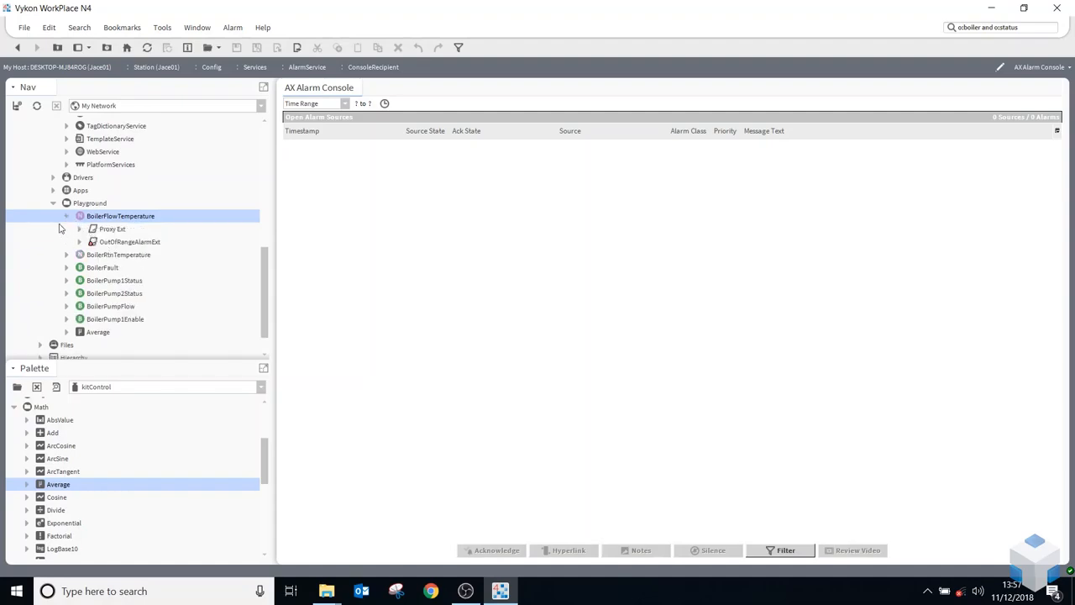
{"action": "left_click", "coordinate": [67, 216]}
{"action": "scroll", "coordinate": [117, 269], "scroll_direction": "up", "scroll_amount": 1}
{"action": "left_click", "coordinate": [68, 254]}
{"action": "left_click_drag", "start_coordinate": [124, 283], "coordinate": [108, 298]}
{"action": "left_click", "coordinate": [516, 309]}
{"action": "left_click", "coordinate": [67, 293]}
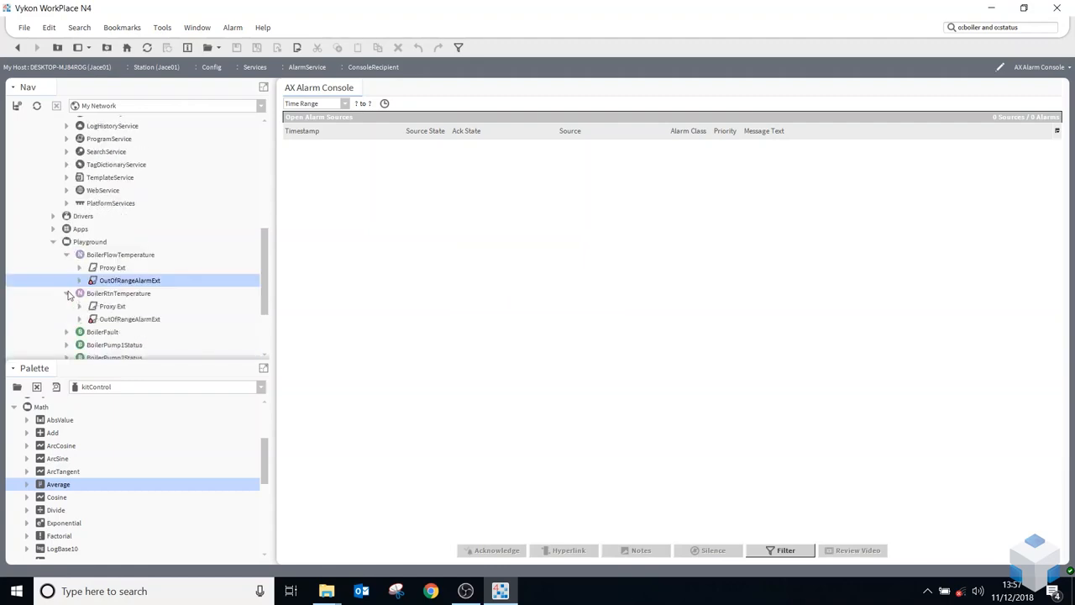
Open the AlarmService in its Alarm Ext Manager view
{"action": "scroll", "coordinate": [121, 273], "scroll_direction": "up", "scroll_amount": 6}
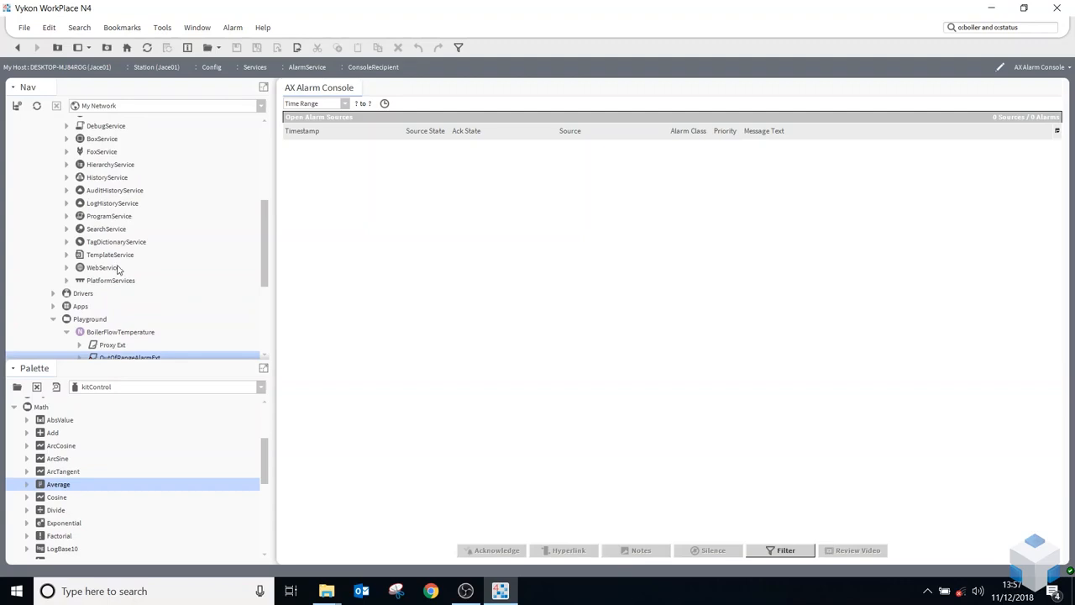
{"action": "left_click", "coordinate": [102, 192]}
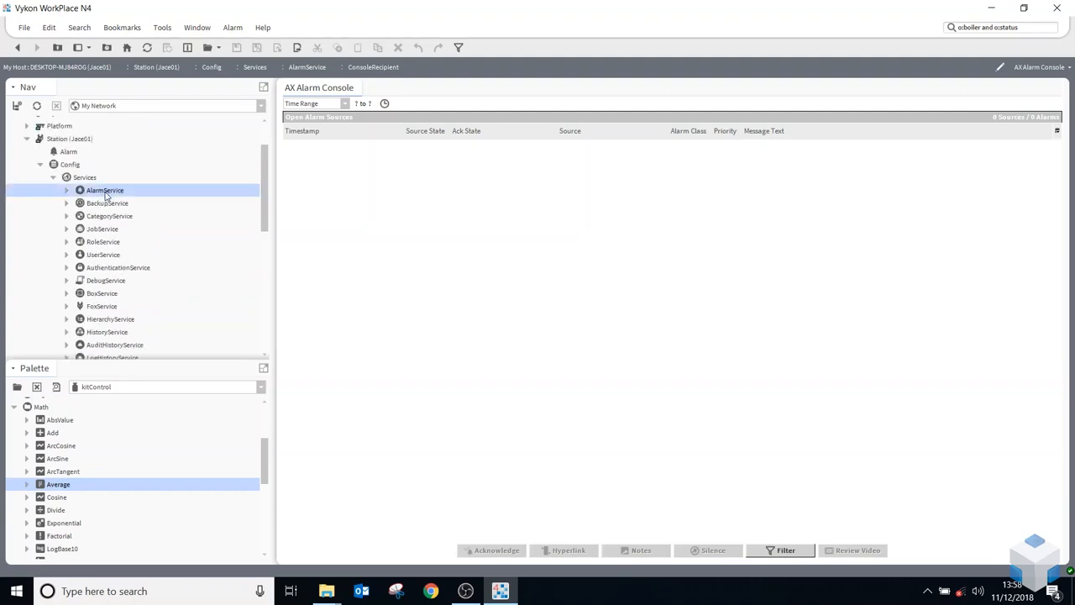
{"action": "right_click", "coordinate": [105, 195]}
{"action": "mouse_move", "coordinate": [132, 178]}
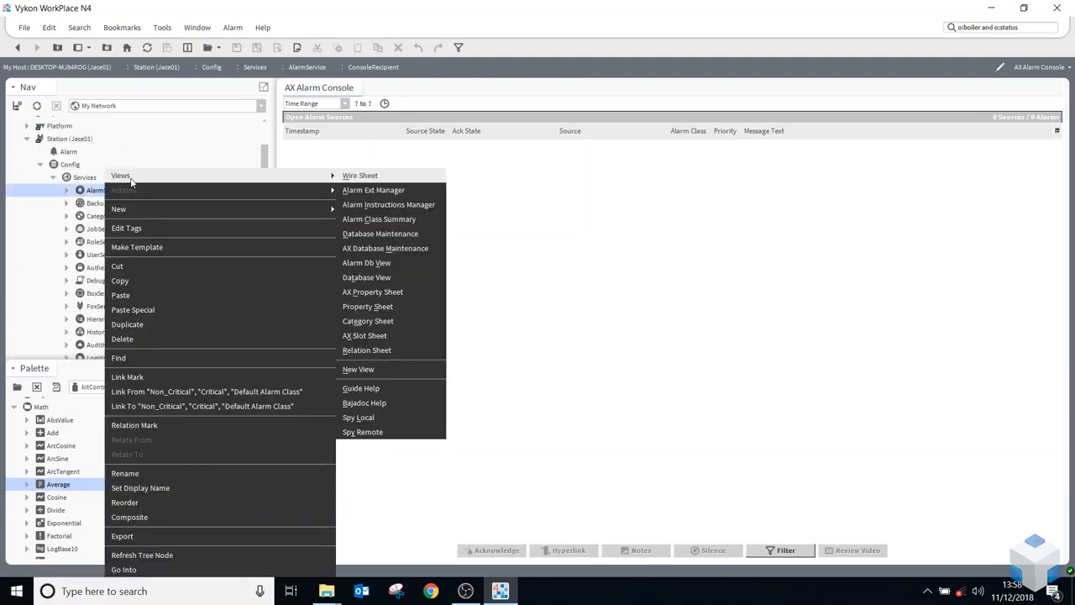
{"action": "left_click", "coordinate": [398, 191]}
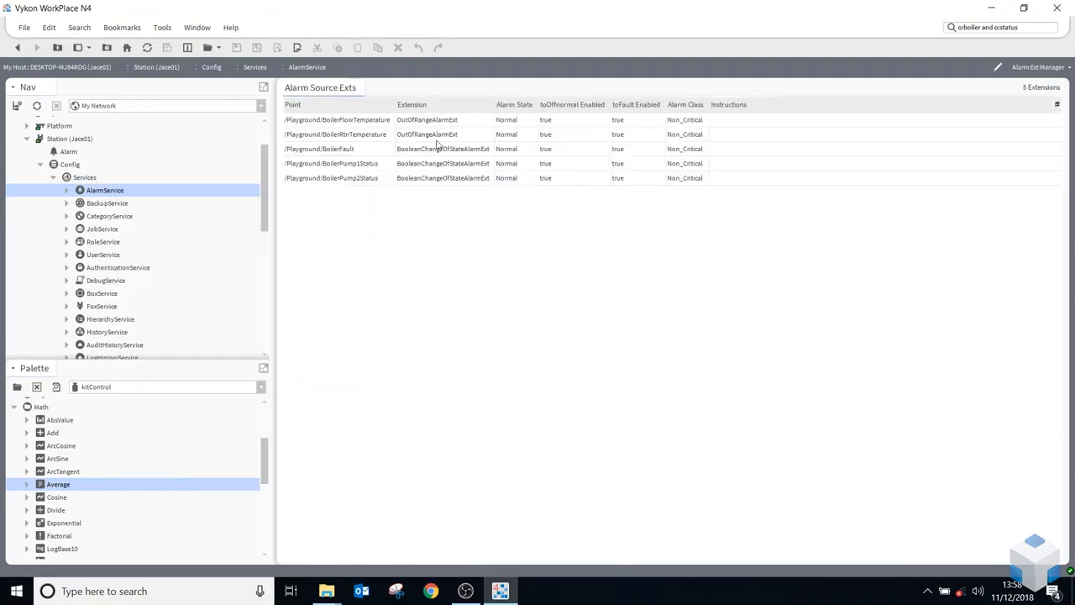
Examine the listed alarm source extensions of the temperature, fault and pump status points
{"action": "left_click", "coordinate": [408, 120]}
{"action": "left_click", "coordinate": [426, 134]}
{"action": "left_click", "coordinate": [433, 152]}
{"action": "left_click", "coordinate": [433, 163]}
{"action": "left_click", "coordinate": [432, 177]}
{"action": "left_click", "coordinate": [428, 163]}
{"action": "left_click", "coordinate": [425, 151]}
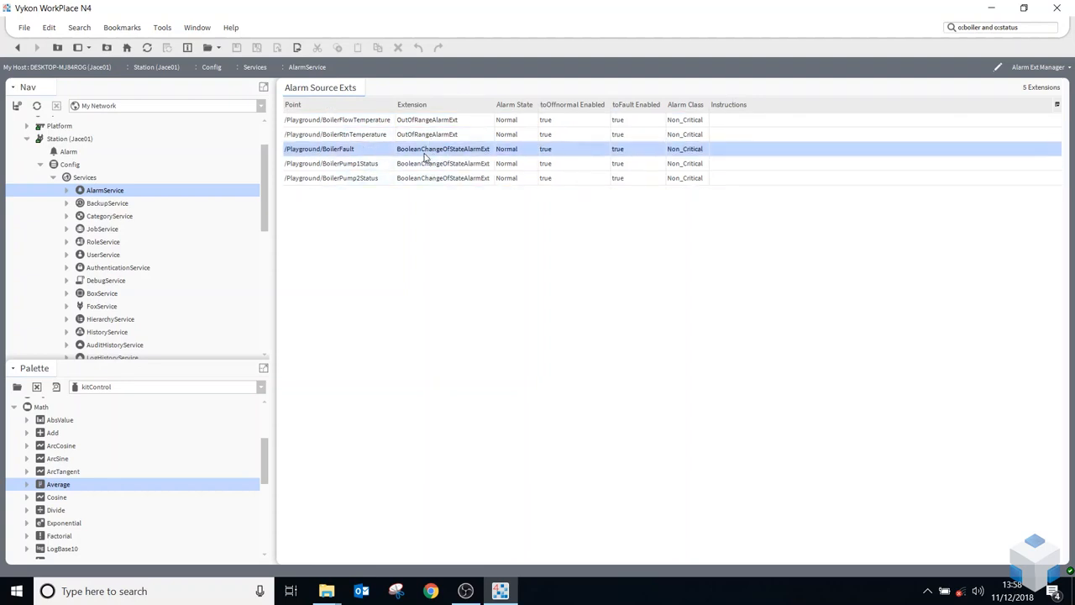
Set the BoilerFault point to Fault and refresh the list of alarm source extensions
{"action": "scroll", "coordinate": [160, 243], "scroll_direction": "down", "scroll_amount": 10}
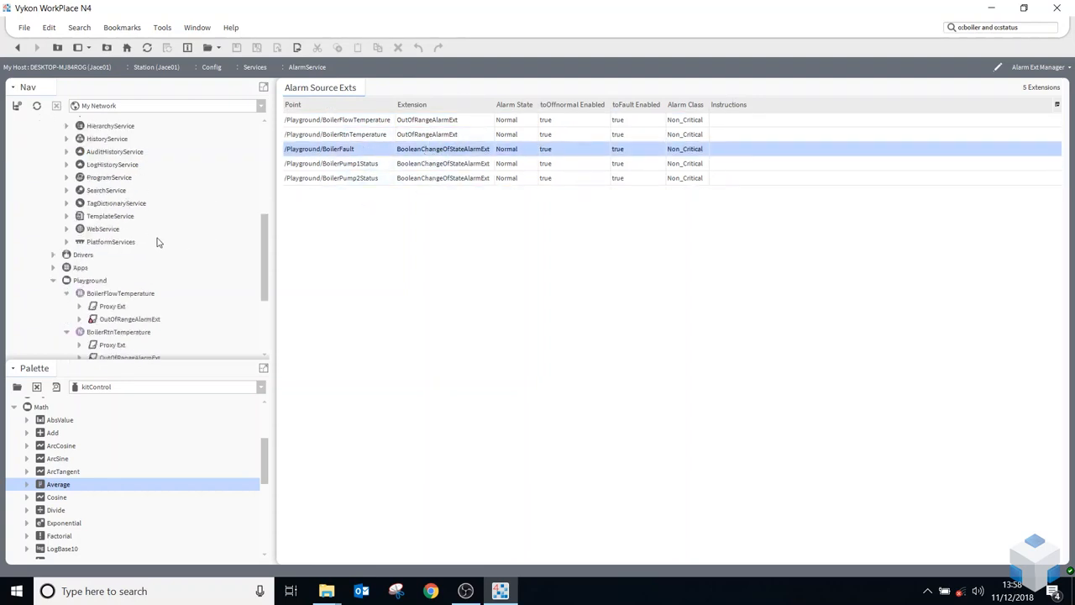
{"action": "right_click", "coordinate": [115, 242]}
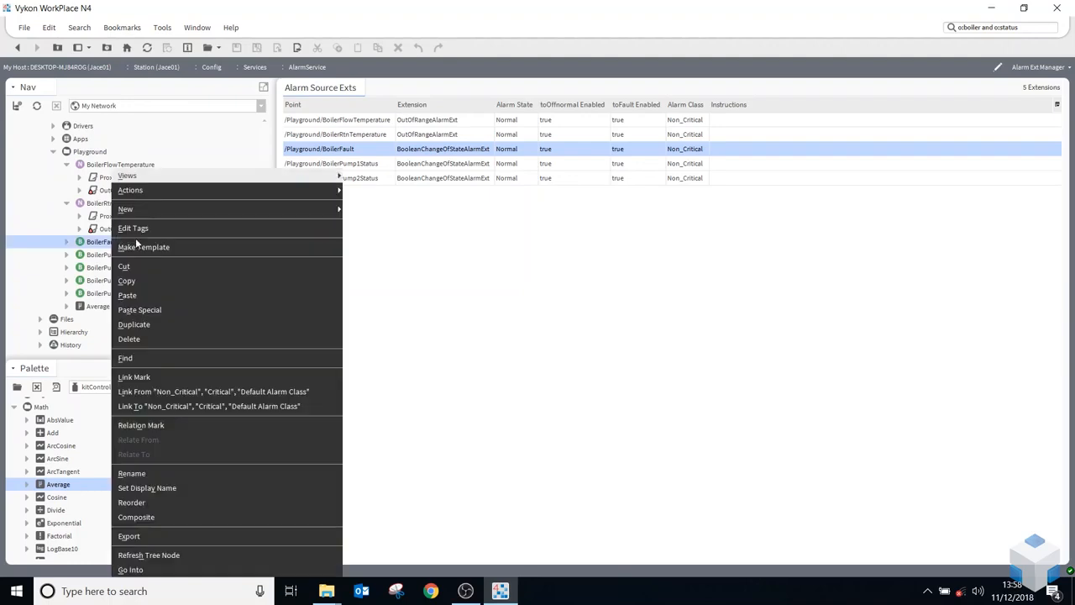
{"action": "mouse_move", "coordinate": [340, 190]}
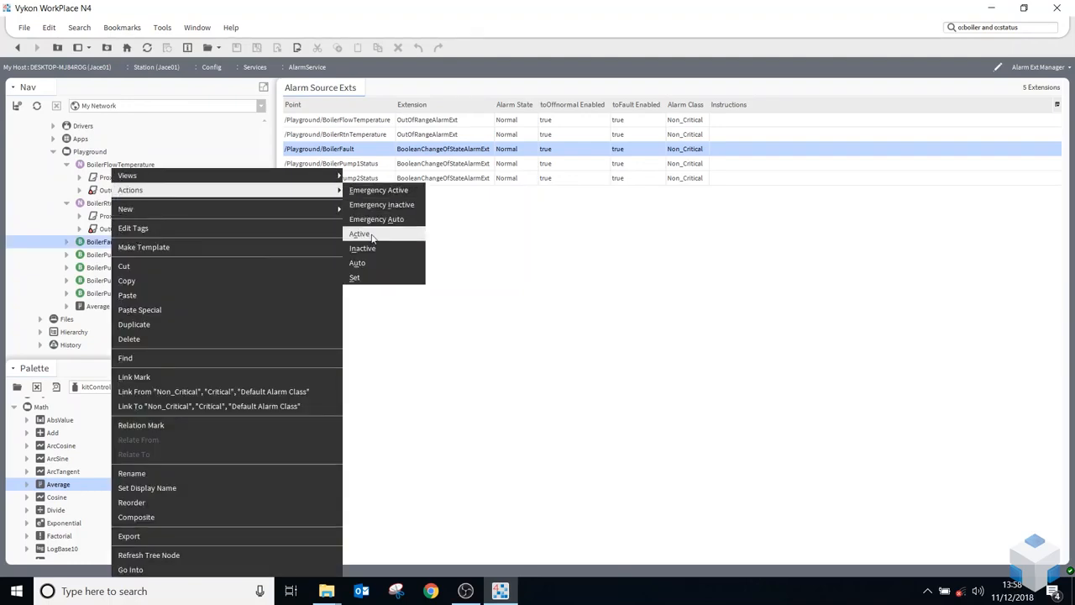
{"action": "left_click", "coordinate": [371, 278]}
{"action": "left_click", "coordinate": [523, 288]}
{"action": "left_click", "coordinate": [521, 300]}
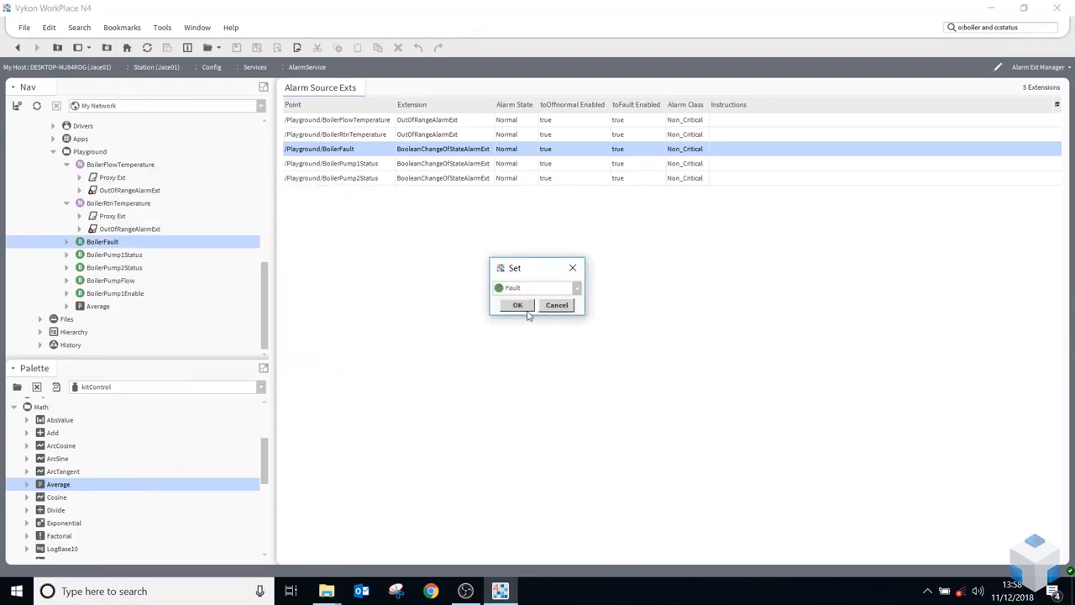
{"action": "left_click", "coordinate": [518, 305]}
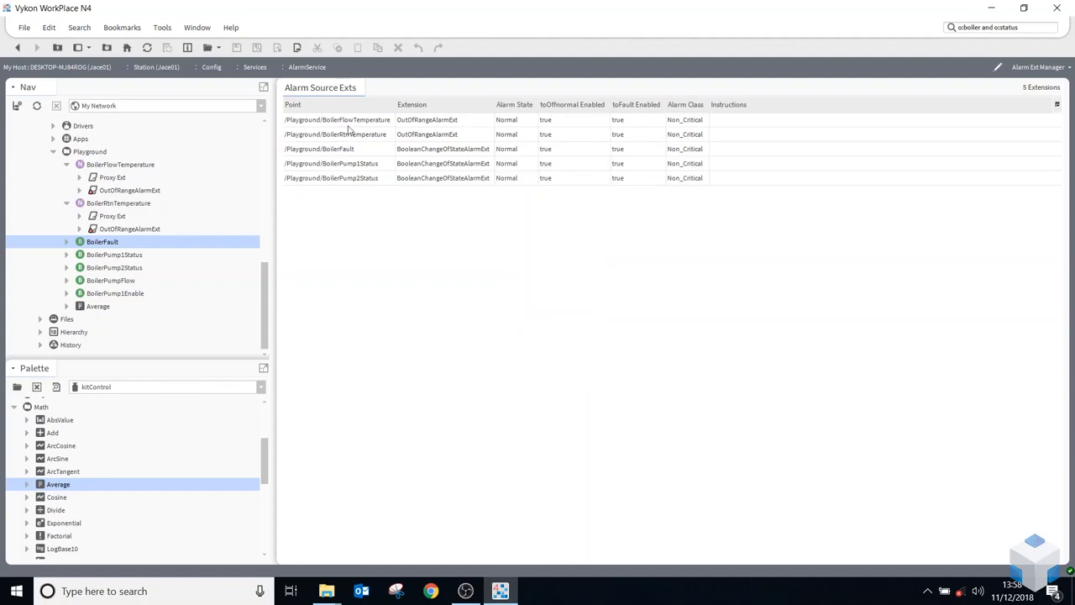
{"action": "left_click", "coordinate": [147, 48]}
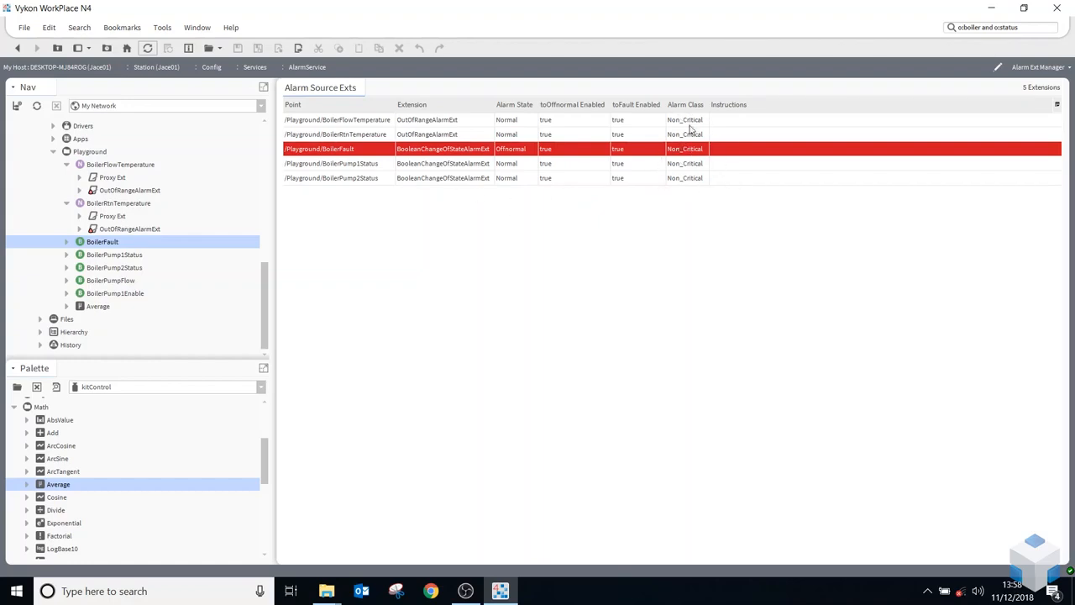
{"action": "left_click", "coordinate": [688, 165]}
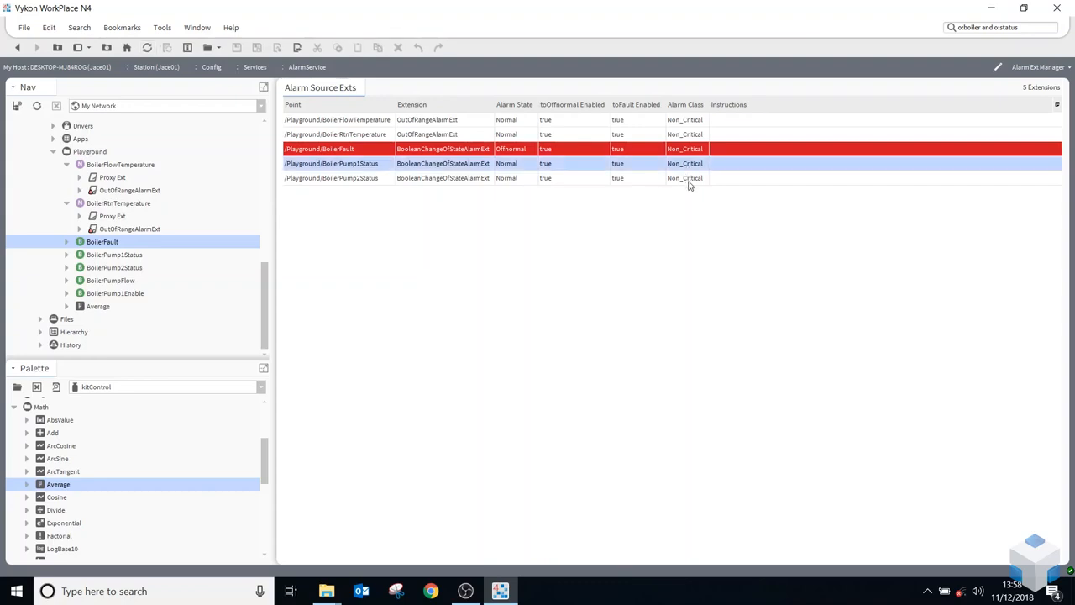
{"action": "left_click", "coordinate": [688, 180], "text": "shift"}
{"action": "right_click", "coordinate": [687, 178]}
{"action": "left_click", "coordinate": [581, 183]}
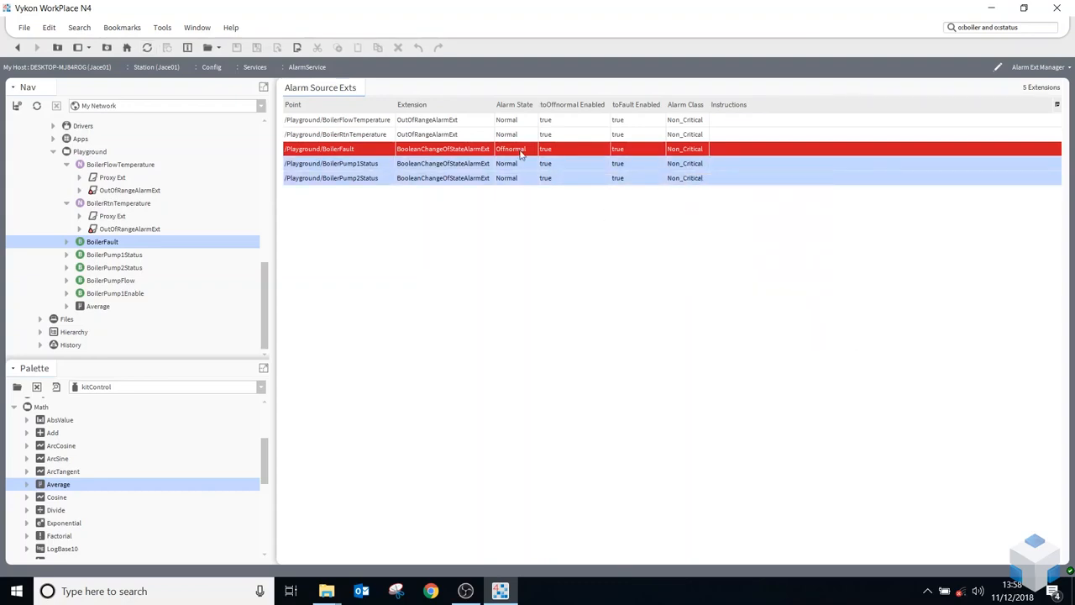
Change the alarm class of the BoilerRtnTemperature and BoilerFault alarm extensions to Critical
{"action": "left_click", "coordinate": [366, 139]}
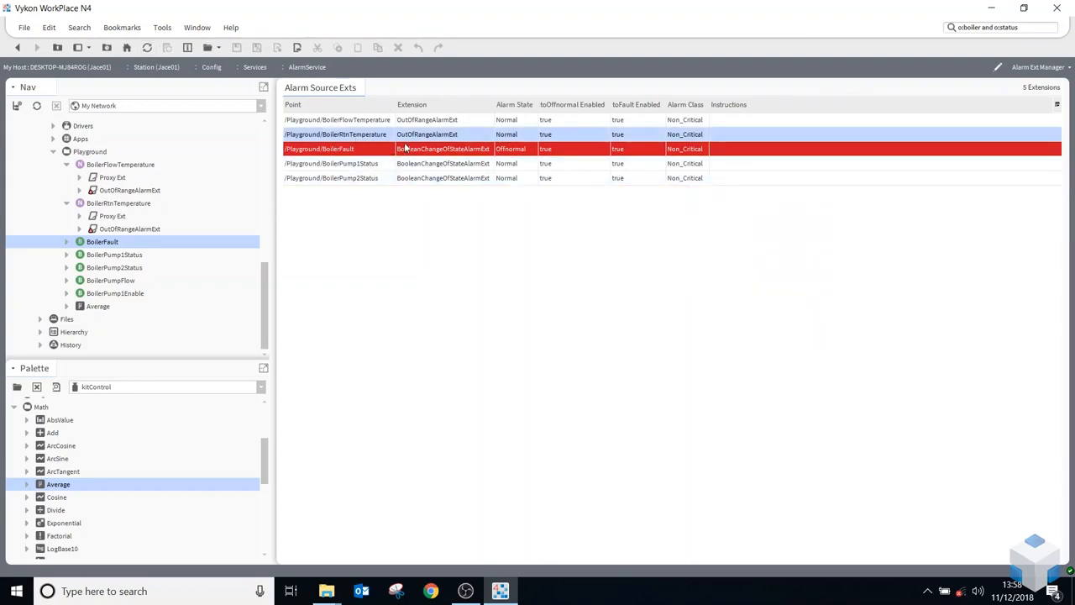
{"action": "left_click", "coordinate": [647, 151], "text": "shift"}
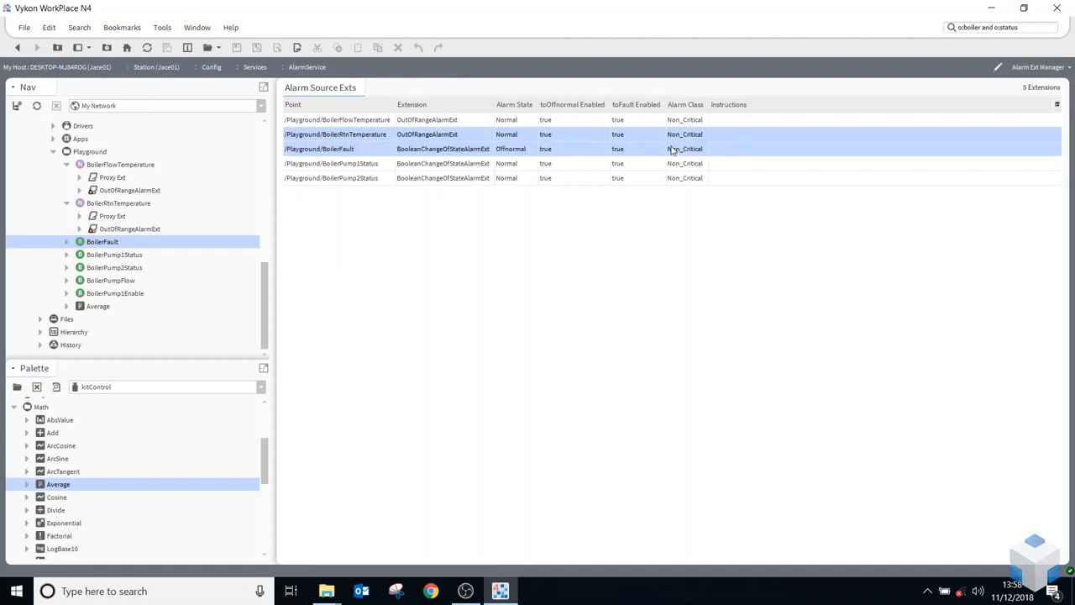
{"action": "right_click", "coordinate": [669, 149]}
{"action": "mouse_move", "coordinate": [687, 153]}
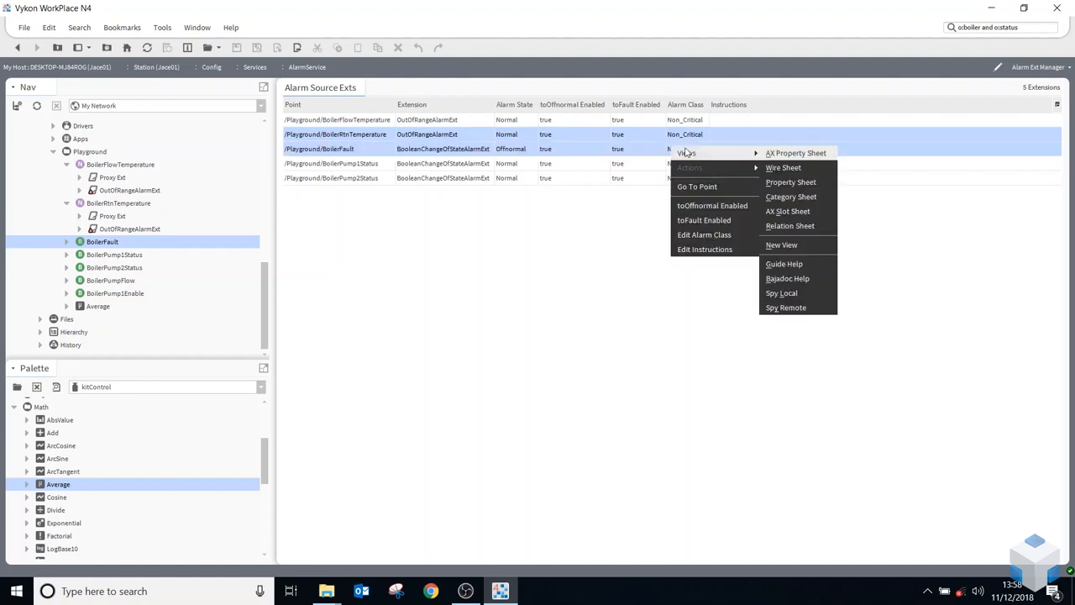
{"action": "left_click", "coordinate": [704, 236]}
{"action": "left_click", "coordinate": [597, 287]}
{"action": "left_click", "coordinate": [508, 327]}
{"action": "left_click", "coordinate": [597, 287]}
{"action": "left_click", "coordinate": [502, 315]}
{"action": "left_click", "coordinate": [519, 304]}
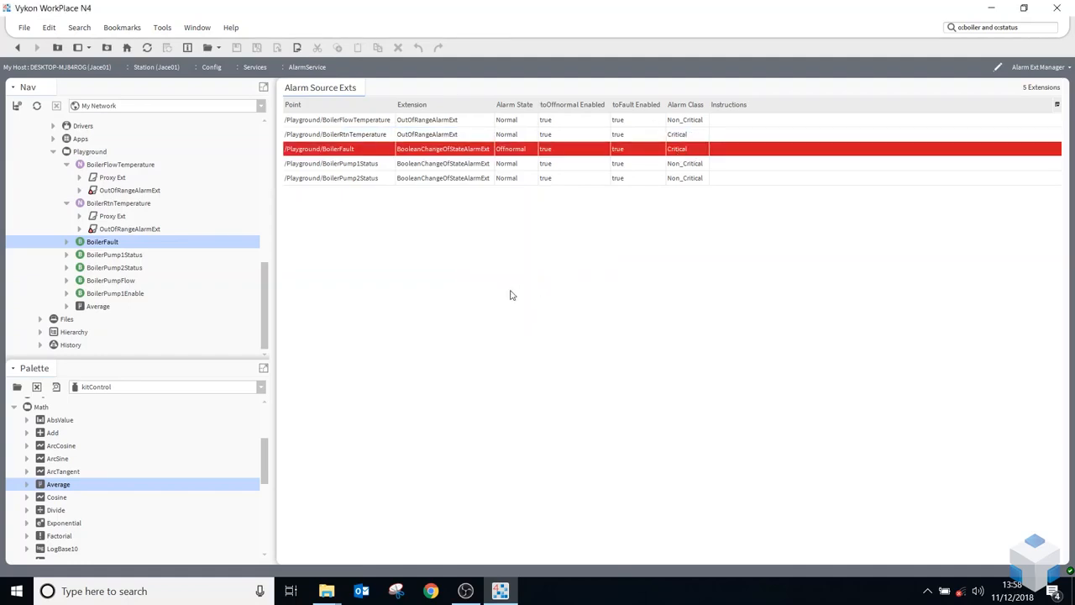
Go to the BoilerRtnTemperature point from its alarm extension entry
{"action": "right_click", "coordinate": [348, 134]}
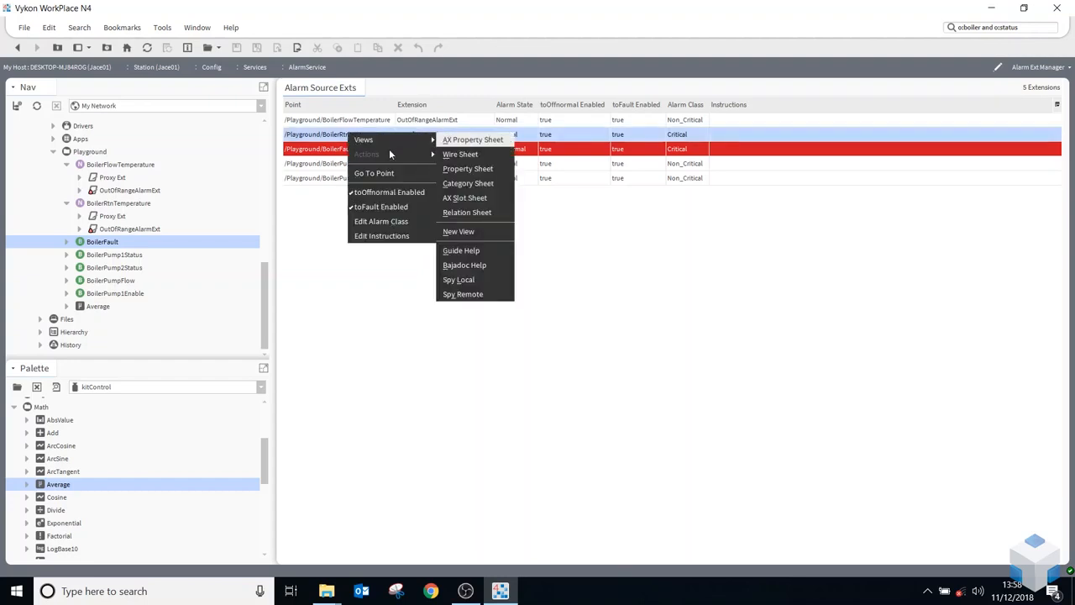
{"action": "left_click", "coordinate": [352, 170]}
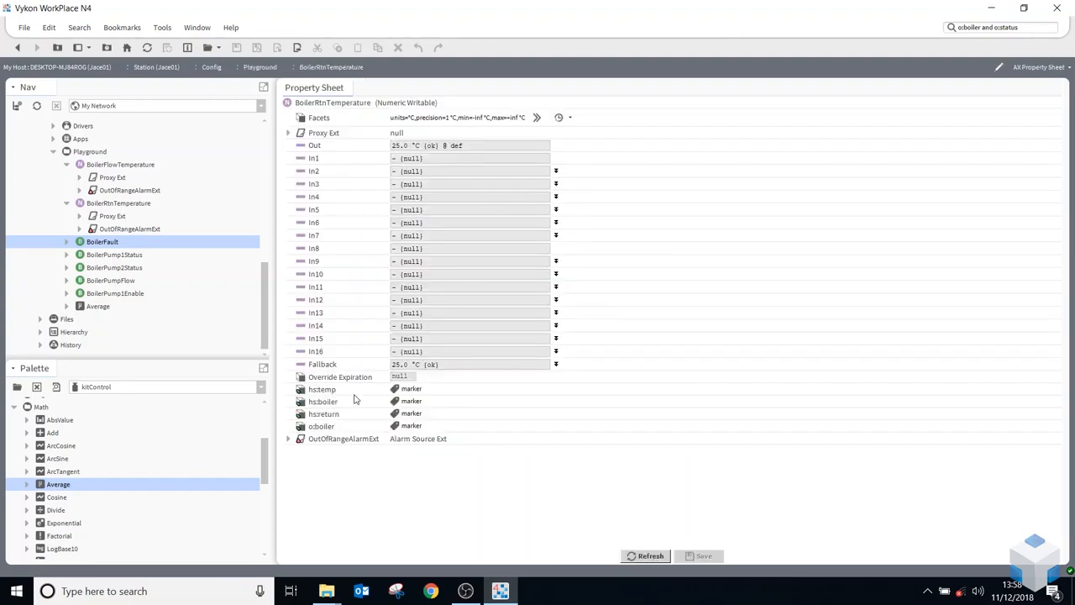
Return to the alarm service and view its Alarm Instructions Manager and Alarm Class Summary
{"action": "left_click", "coordinate": [18, 48]}
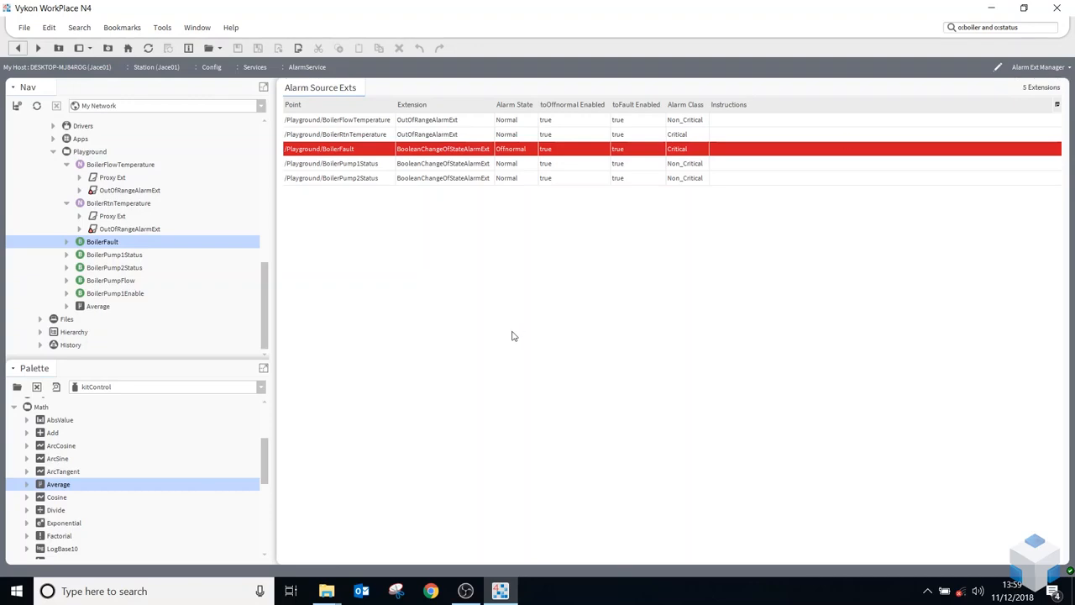
{"action": "left_click", "coordinate": [1060, 68]}
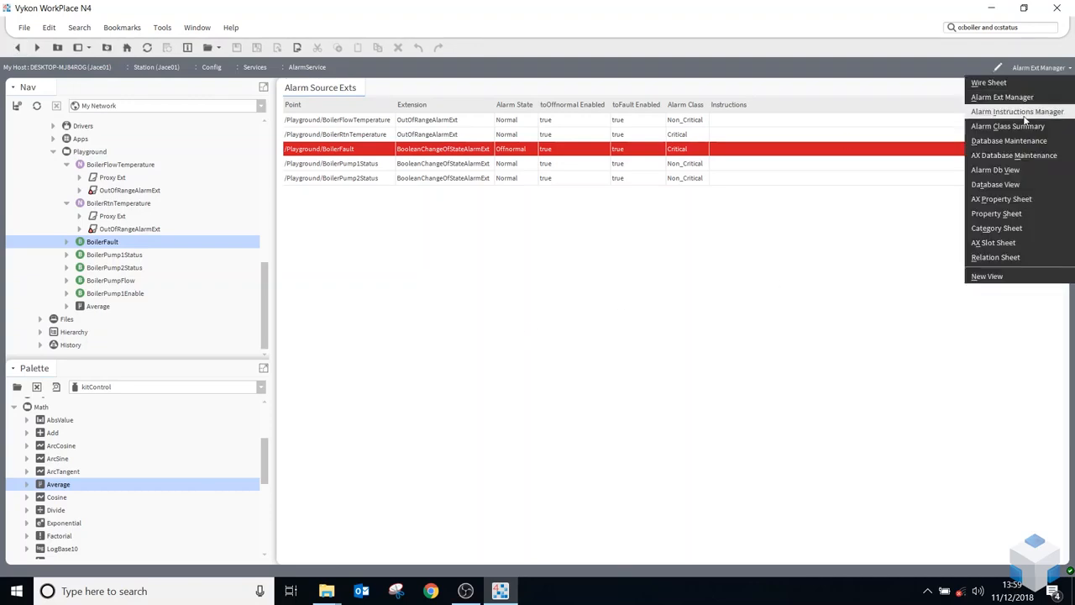
{"action": "left_click", "coordinate": [1015, 112]}
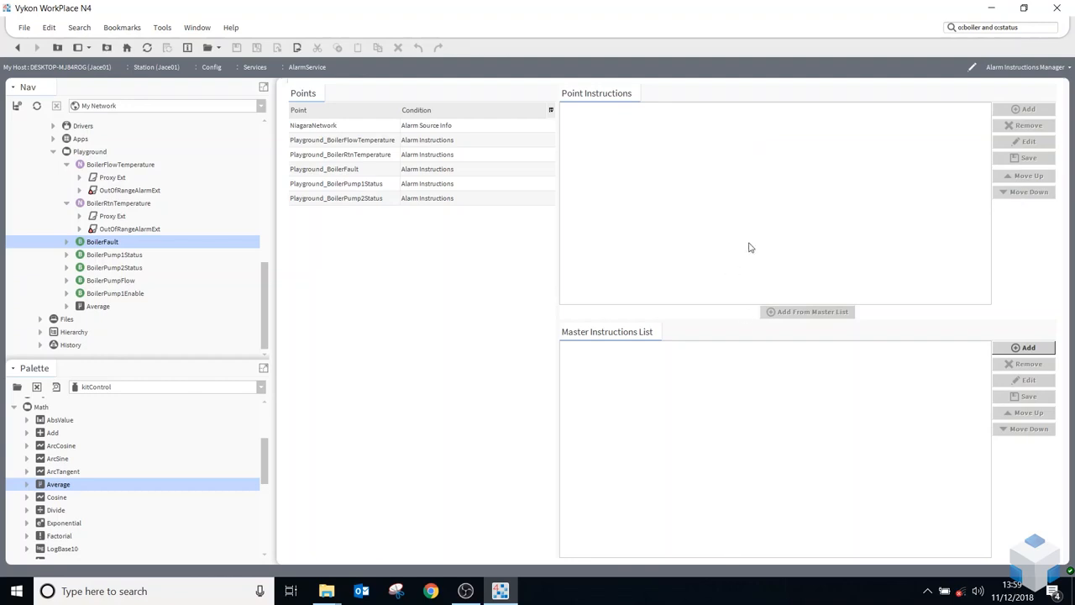
{"action": "left_click", "coordinate": [1050, 68]}
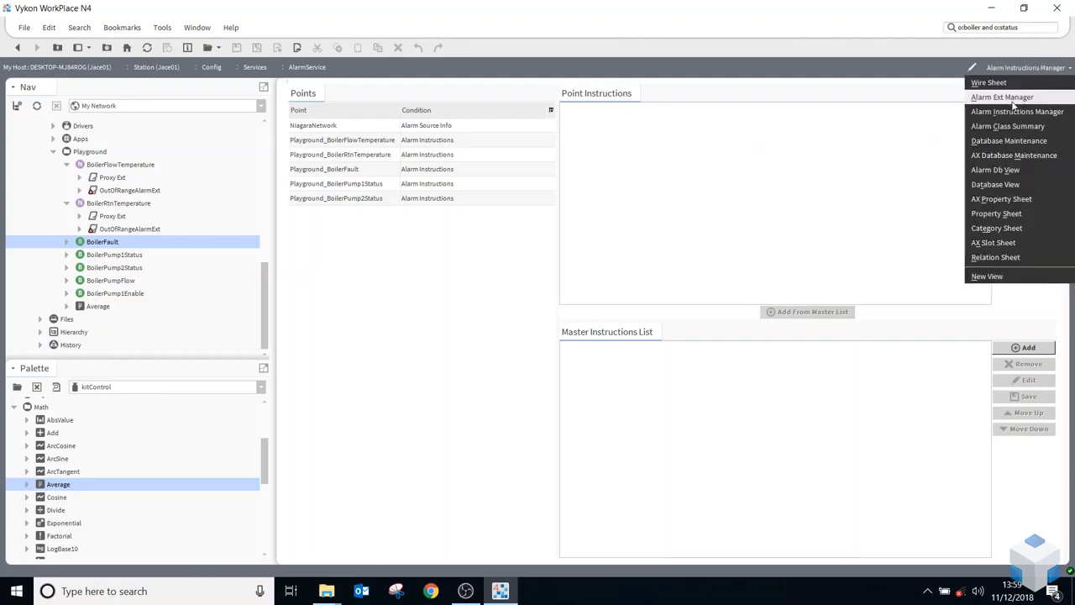
{"action": "left_click", "coordinate": [993, 128]}
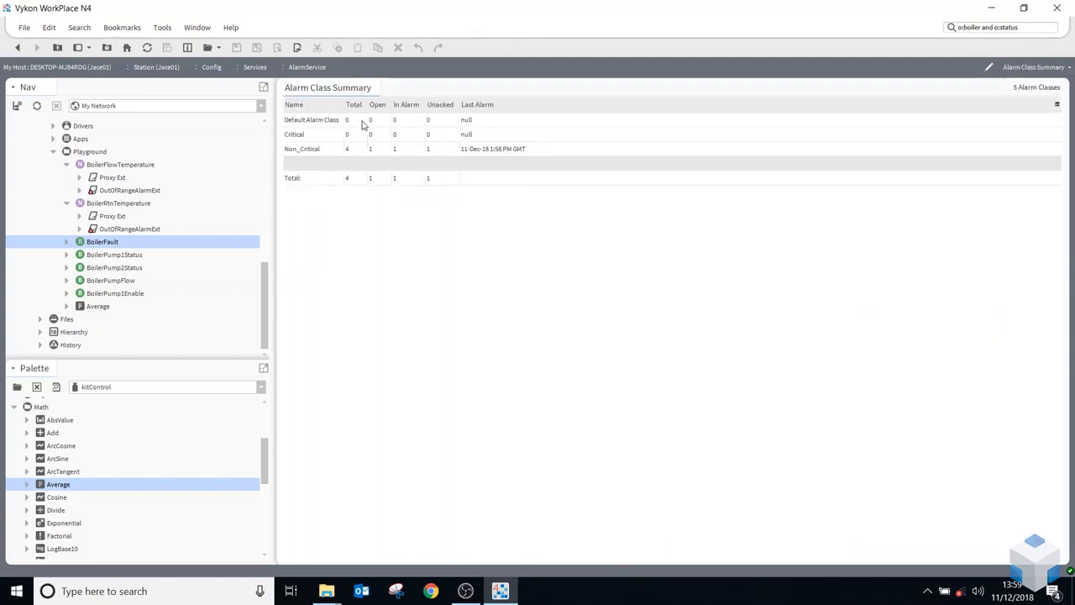
View the alarm service's alarm records in Database Maintenance and in AX Database Maintenance
{"action": "left_click", "coordinate": [1040, 71]}
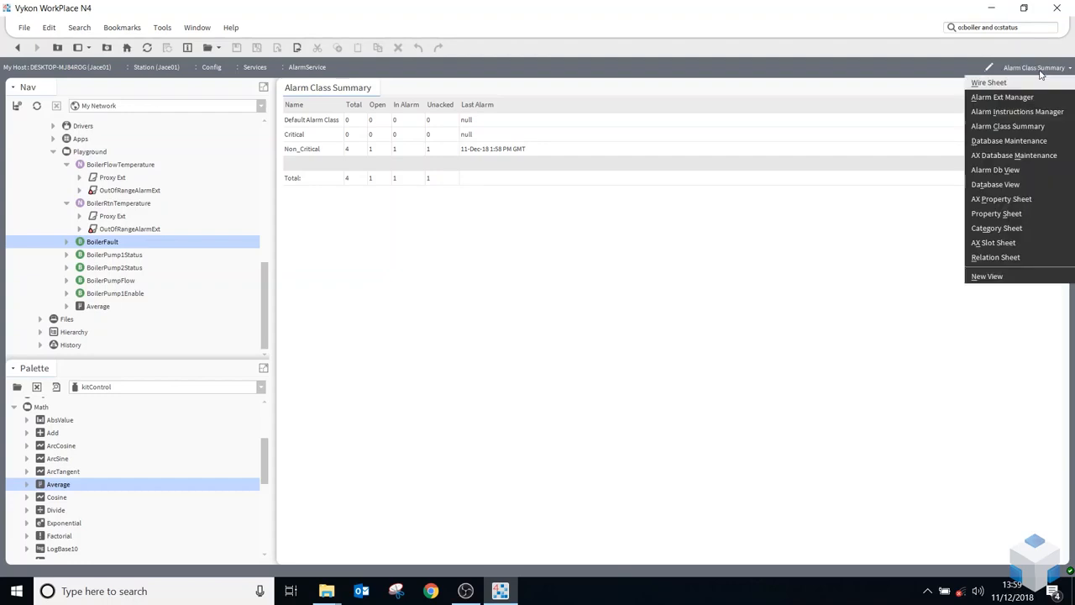
{"action": "left_click", "coordinate": [1021, 143]}
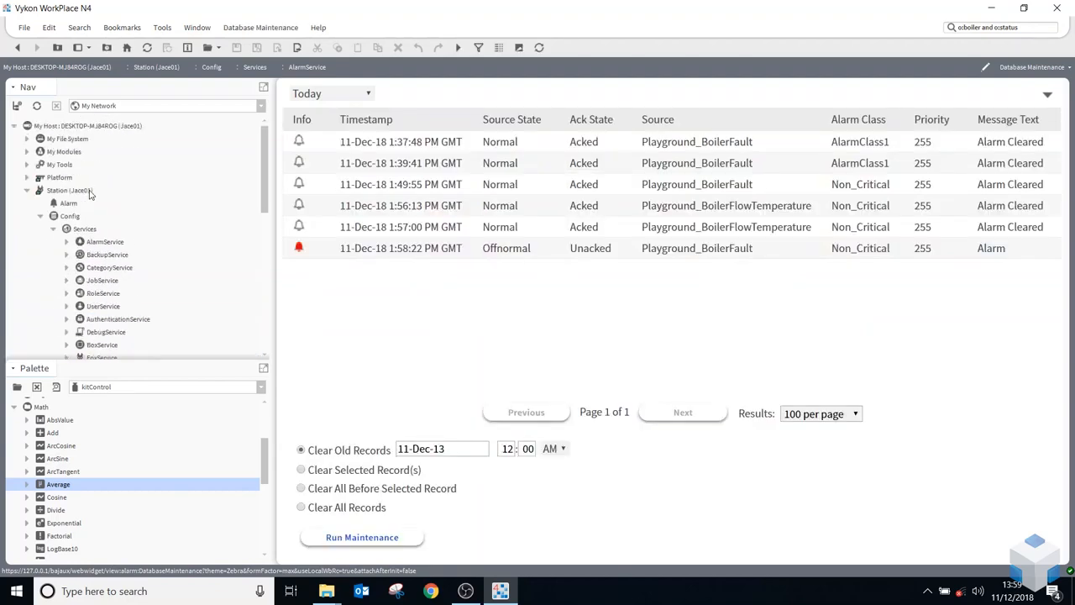
{"action": "left_click", "coordinate": [72, 205]}
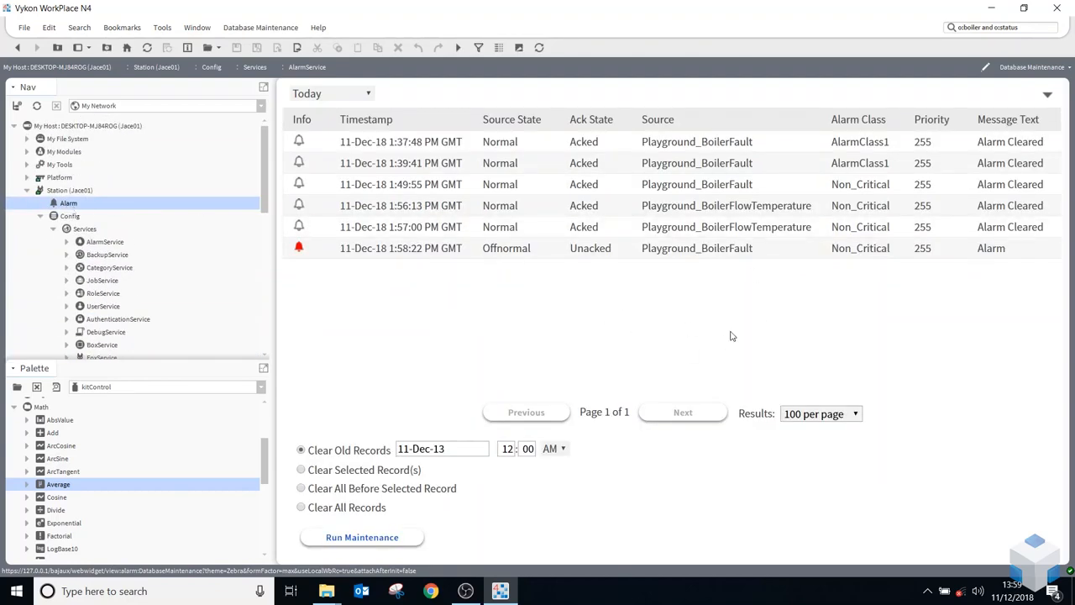
{"action": "left_click", "coordinate": [1051, 69]}
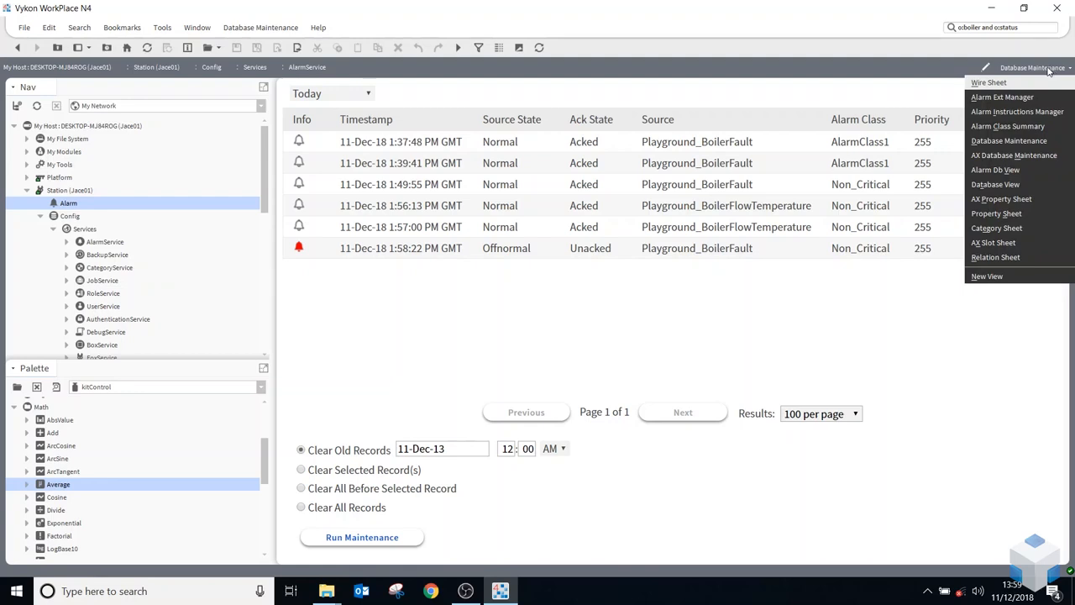
{"action": "left_click", "coordinate": [1028, 155]}
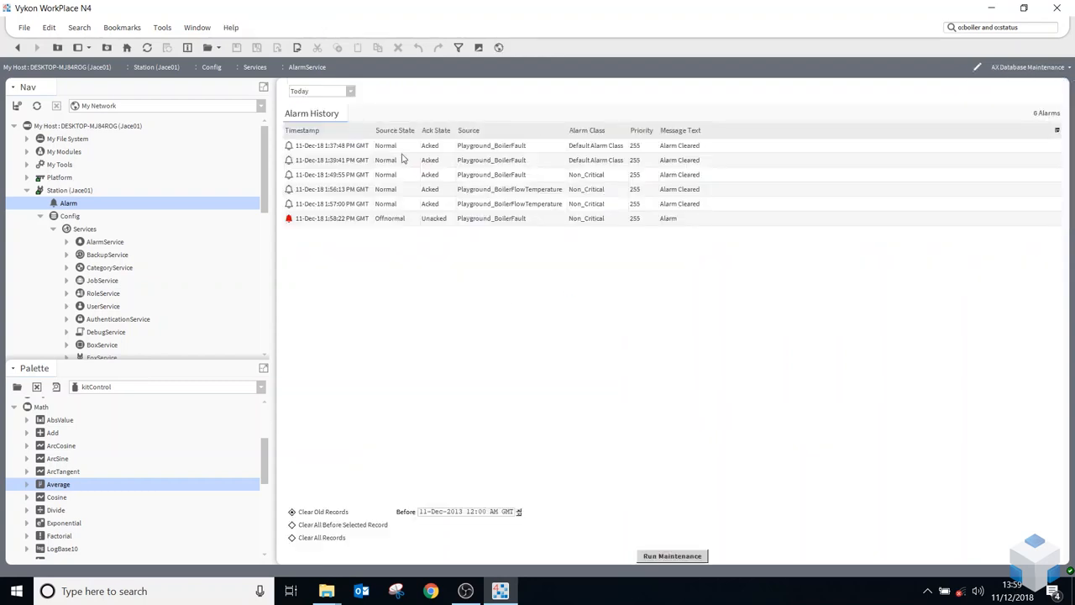
{"action": "left_click", "coordinate": [1046, 69]}
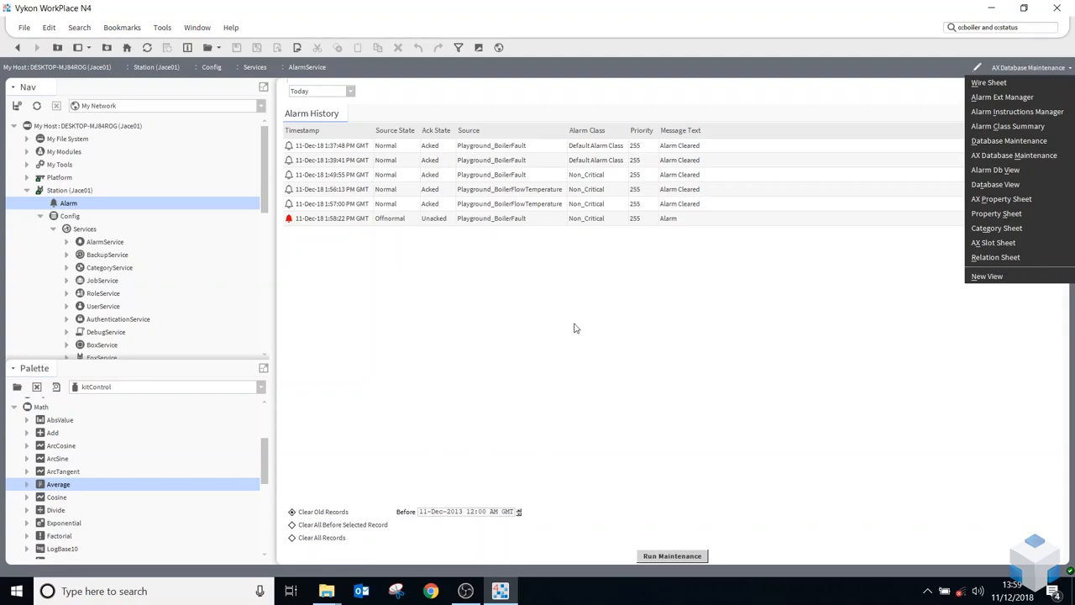
{"action": "left_click", "coordinate": [507, 389]}
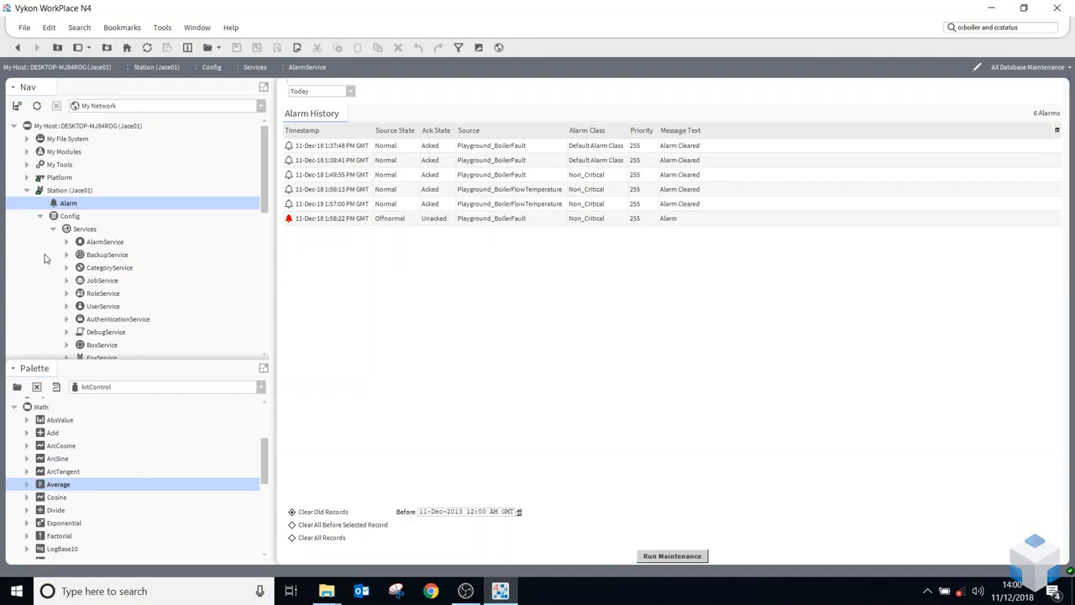
Collapse the Services, Config and Station (Jace01) nodes in the navigation tree
{"action": "left_click", "coordinate": [54, 230]}
{"action": "left_click", "coordinate": [39, 216]}
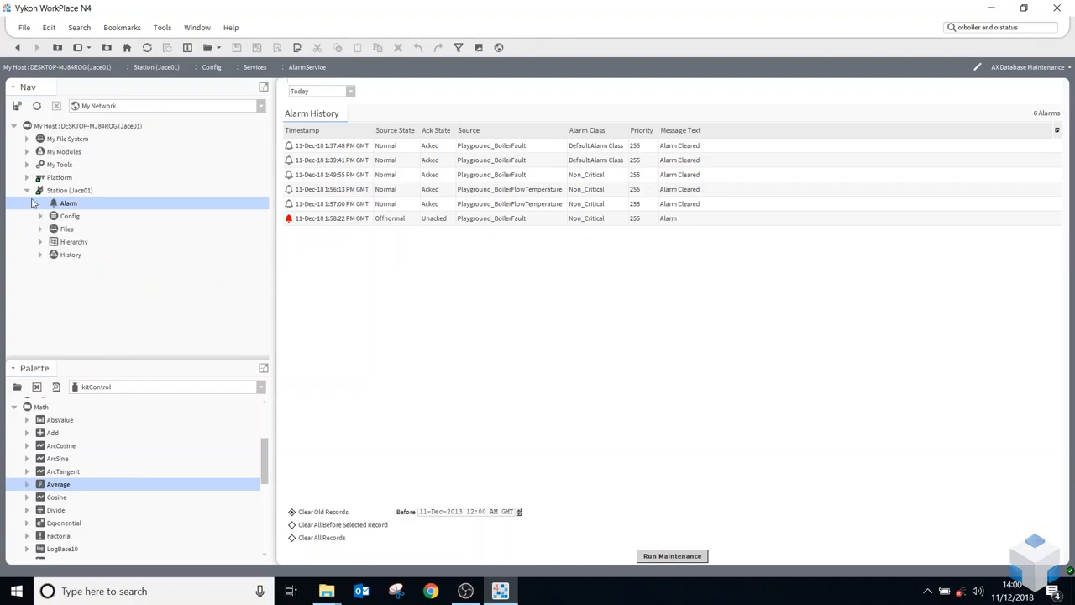
{"action": "left_click", "coordinate": [27, 190]}
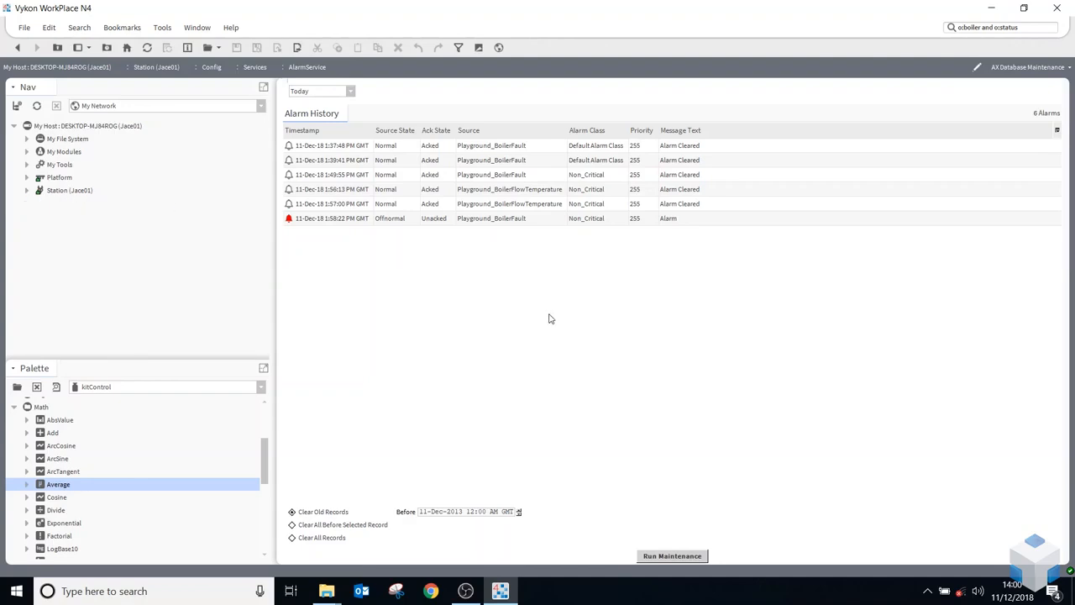